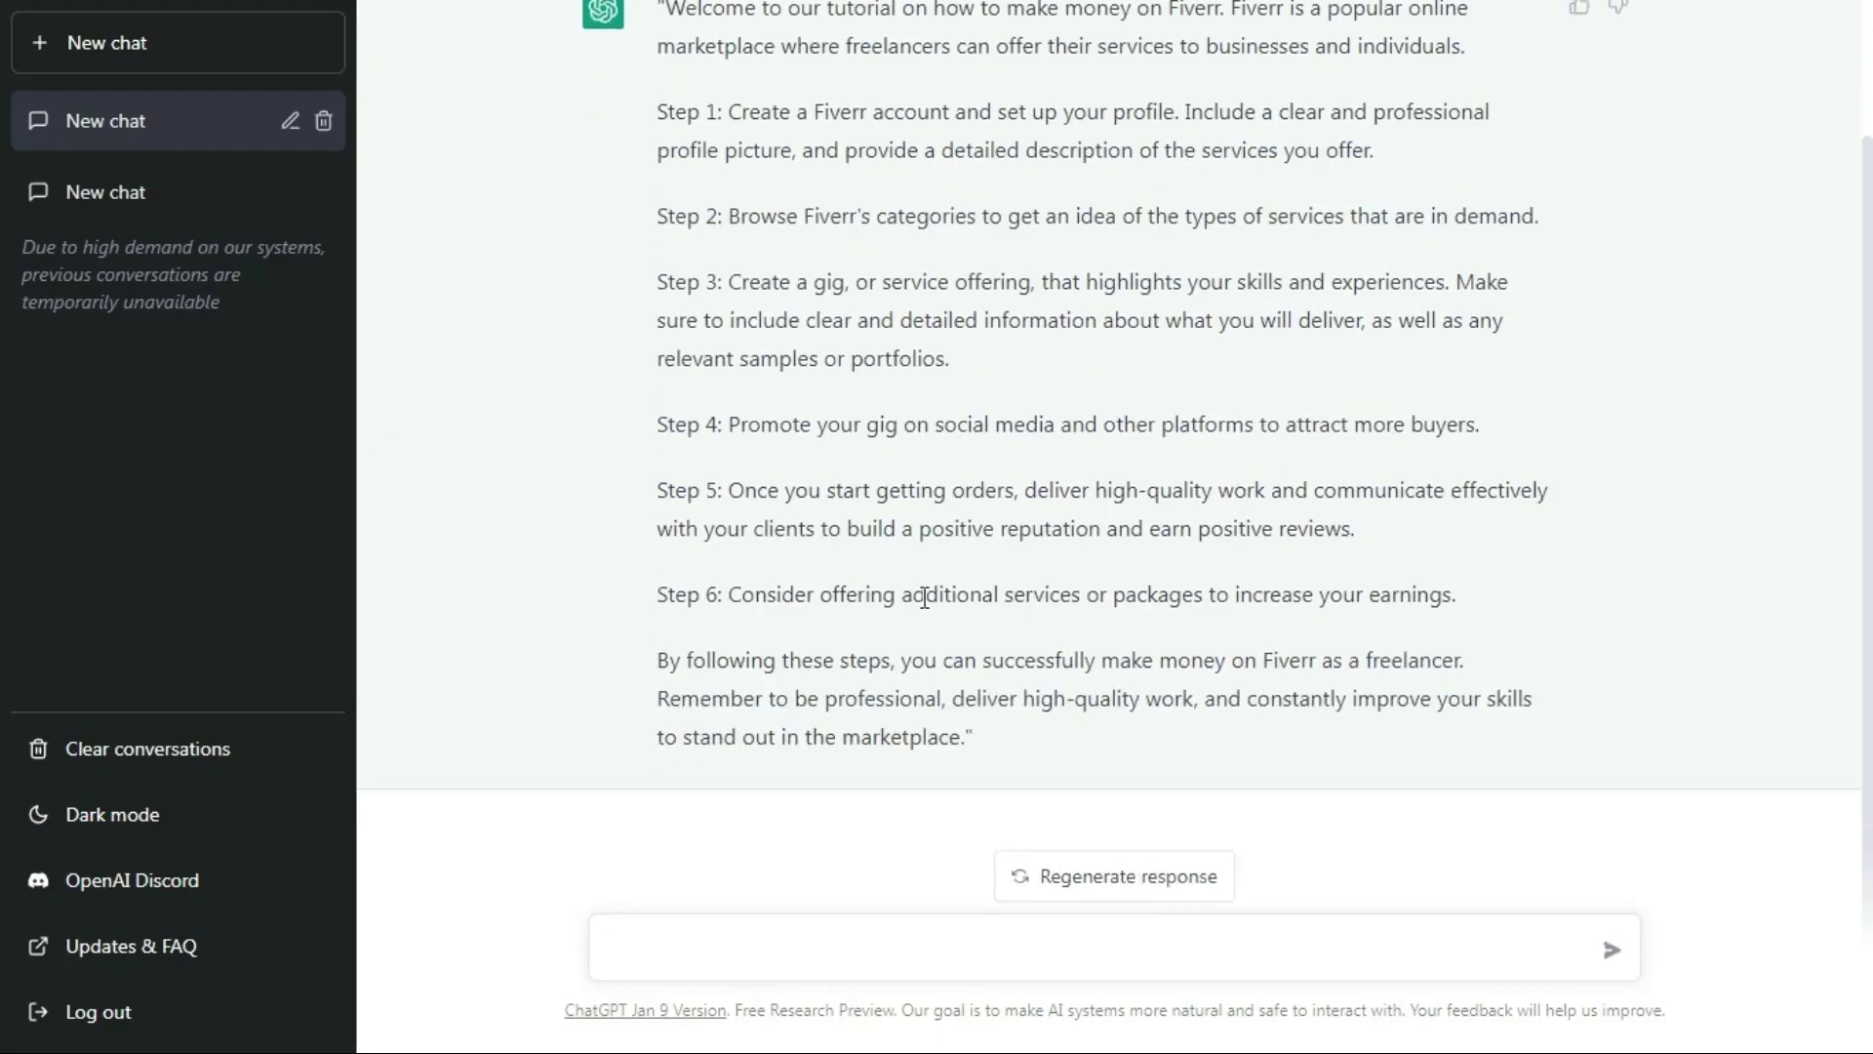
# Step: Read through the generated YouTube script on how to make money on Fiverr
pyautogui.scroll(2, 925, 598)
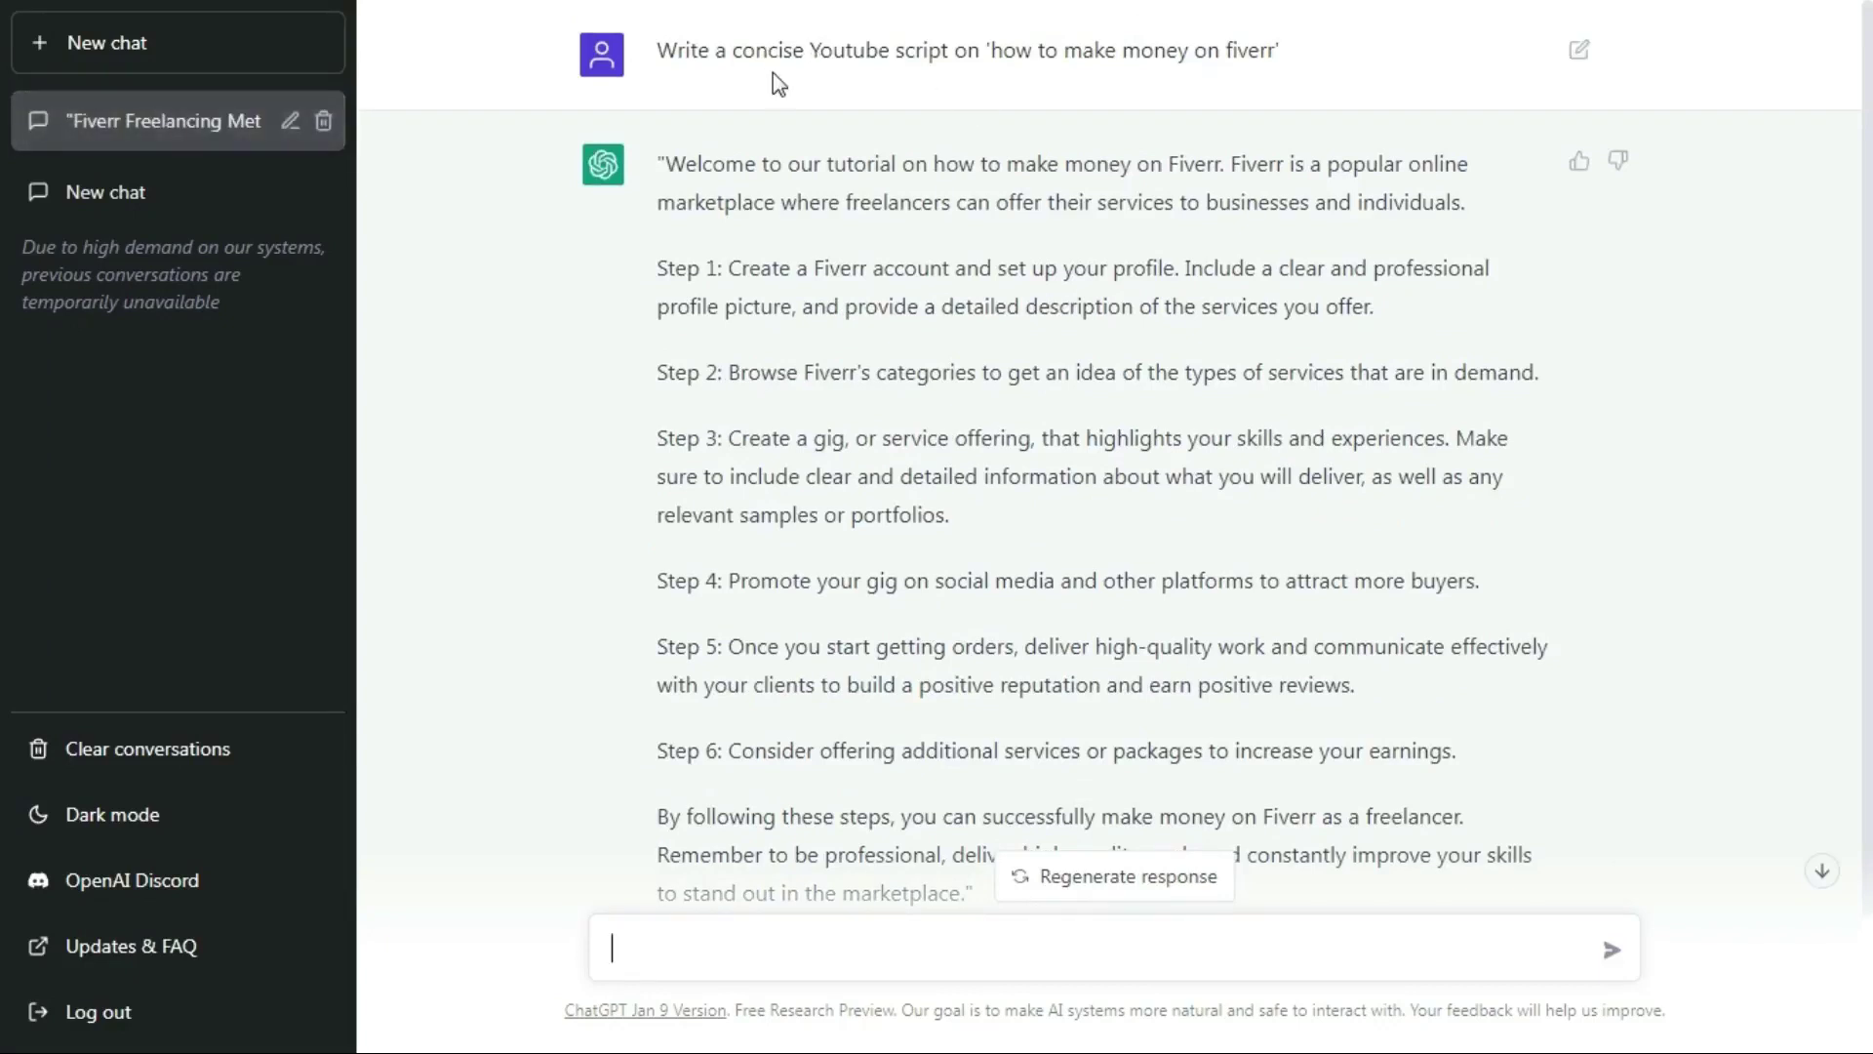
pyautogui.scroll(-2, 845, 234)
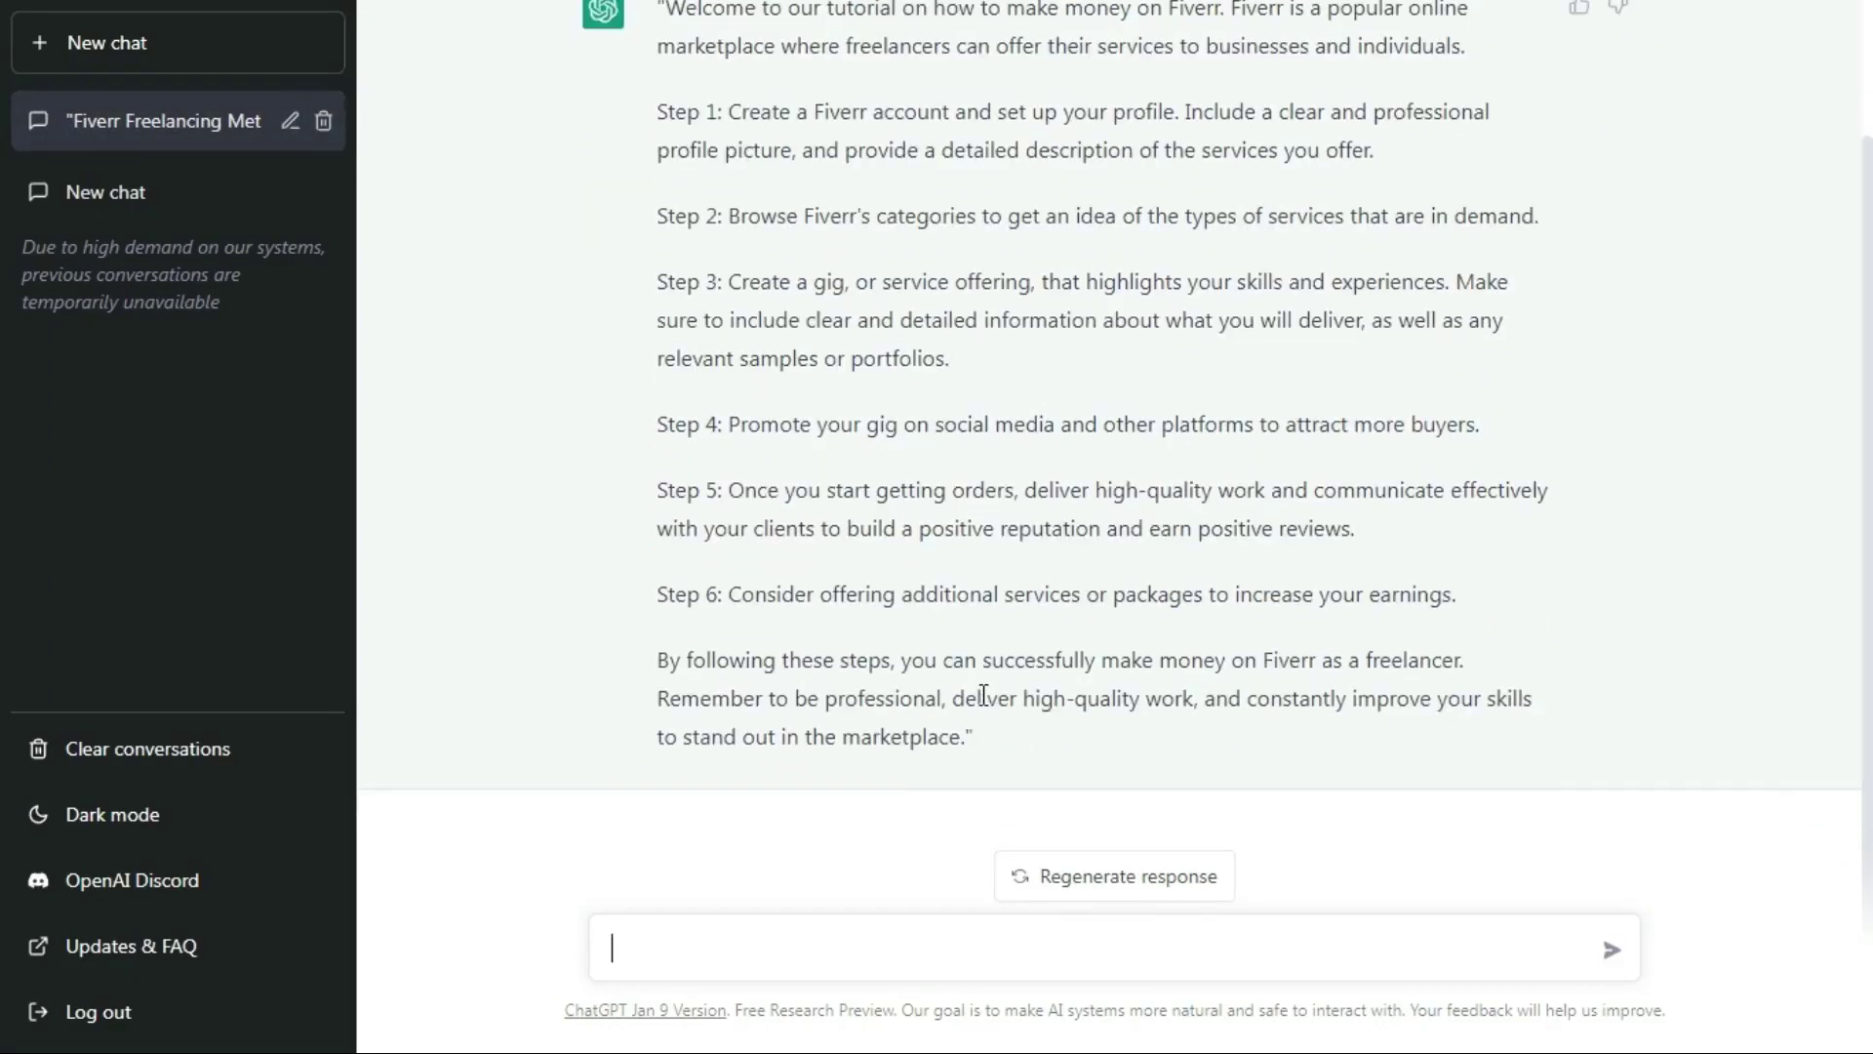
pyautogui.scroll(2, 922, 698)
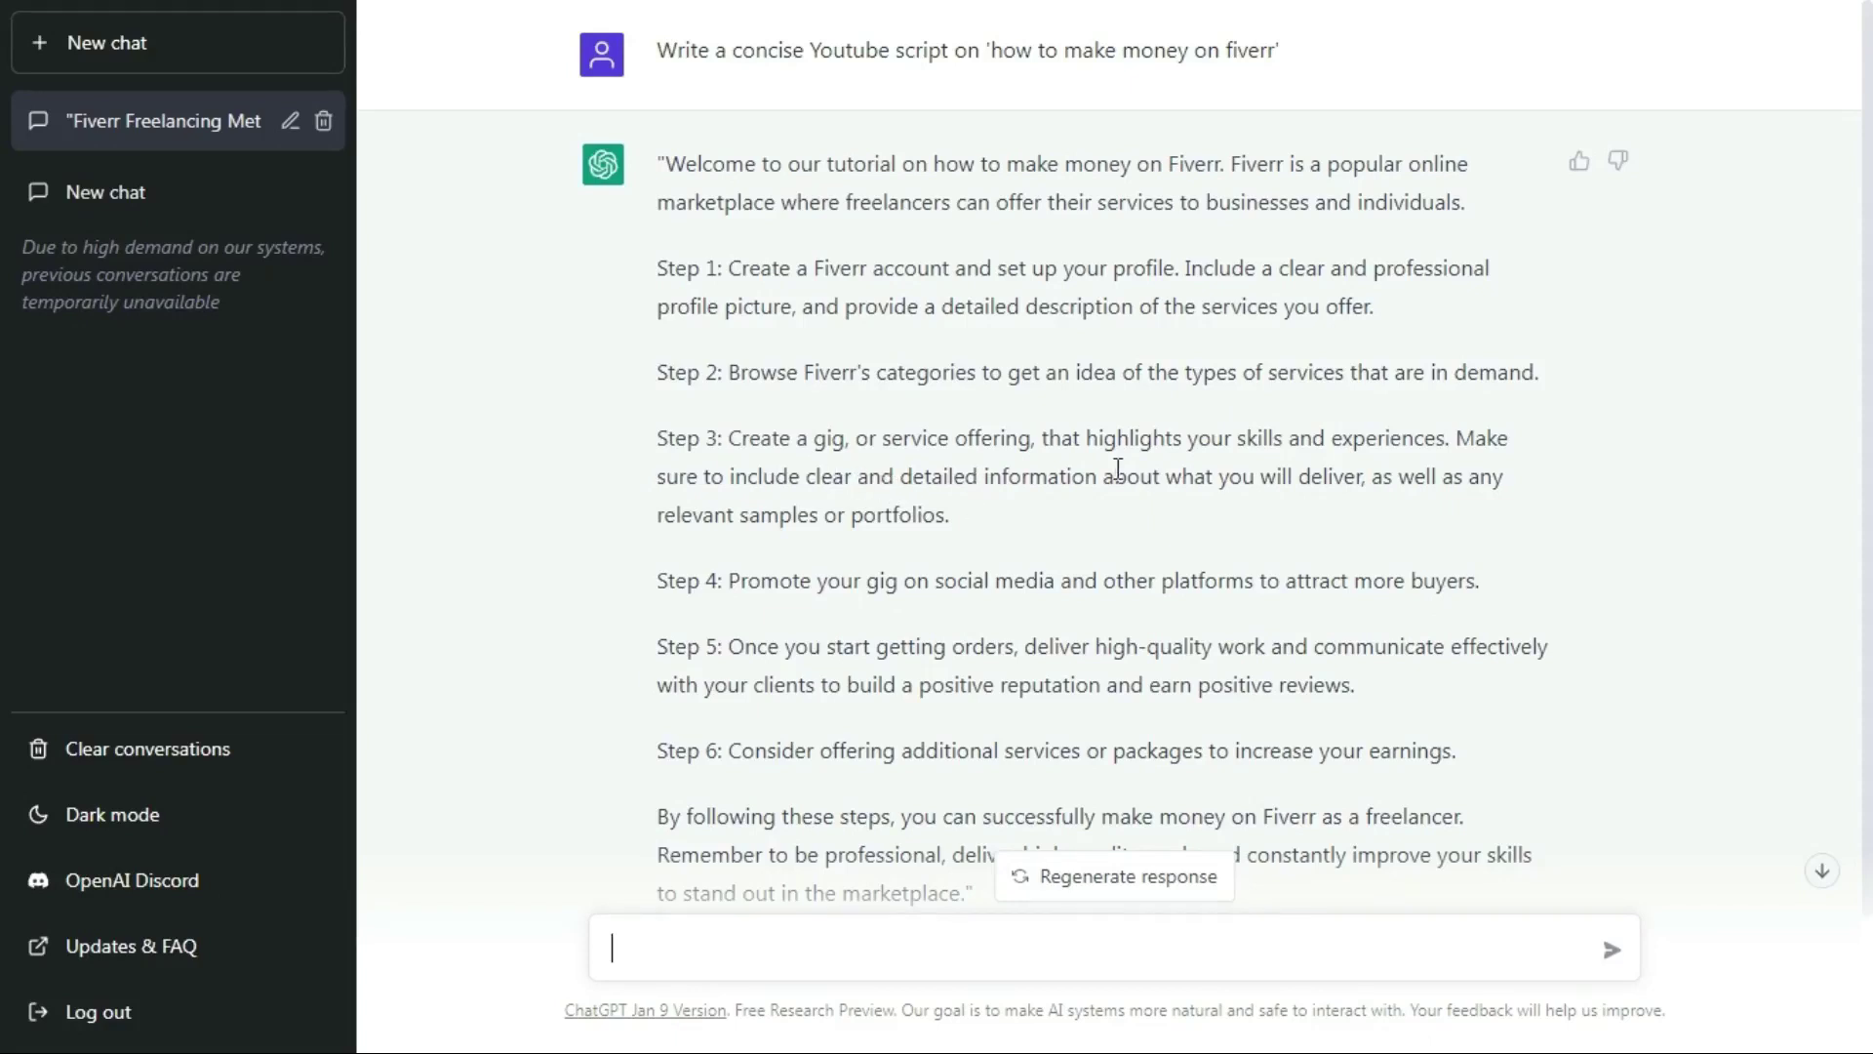
pyautogui.scroll(-2, 1212, 476)
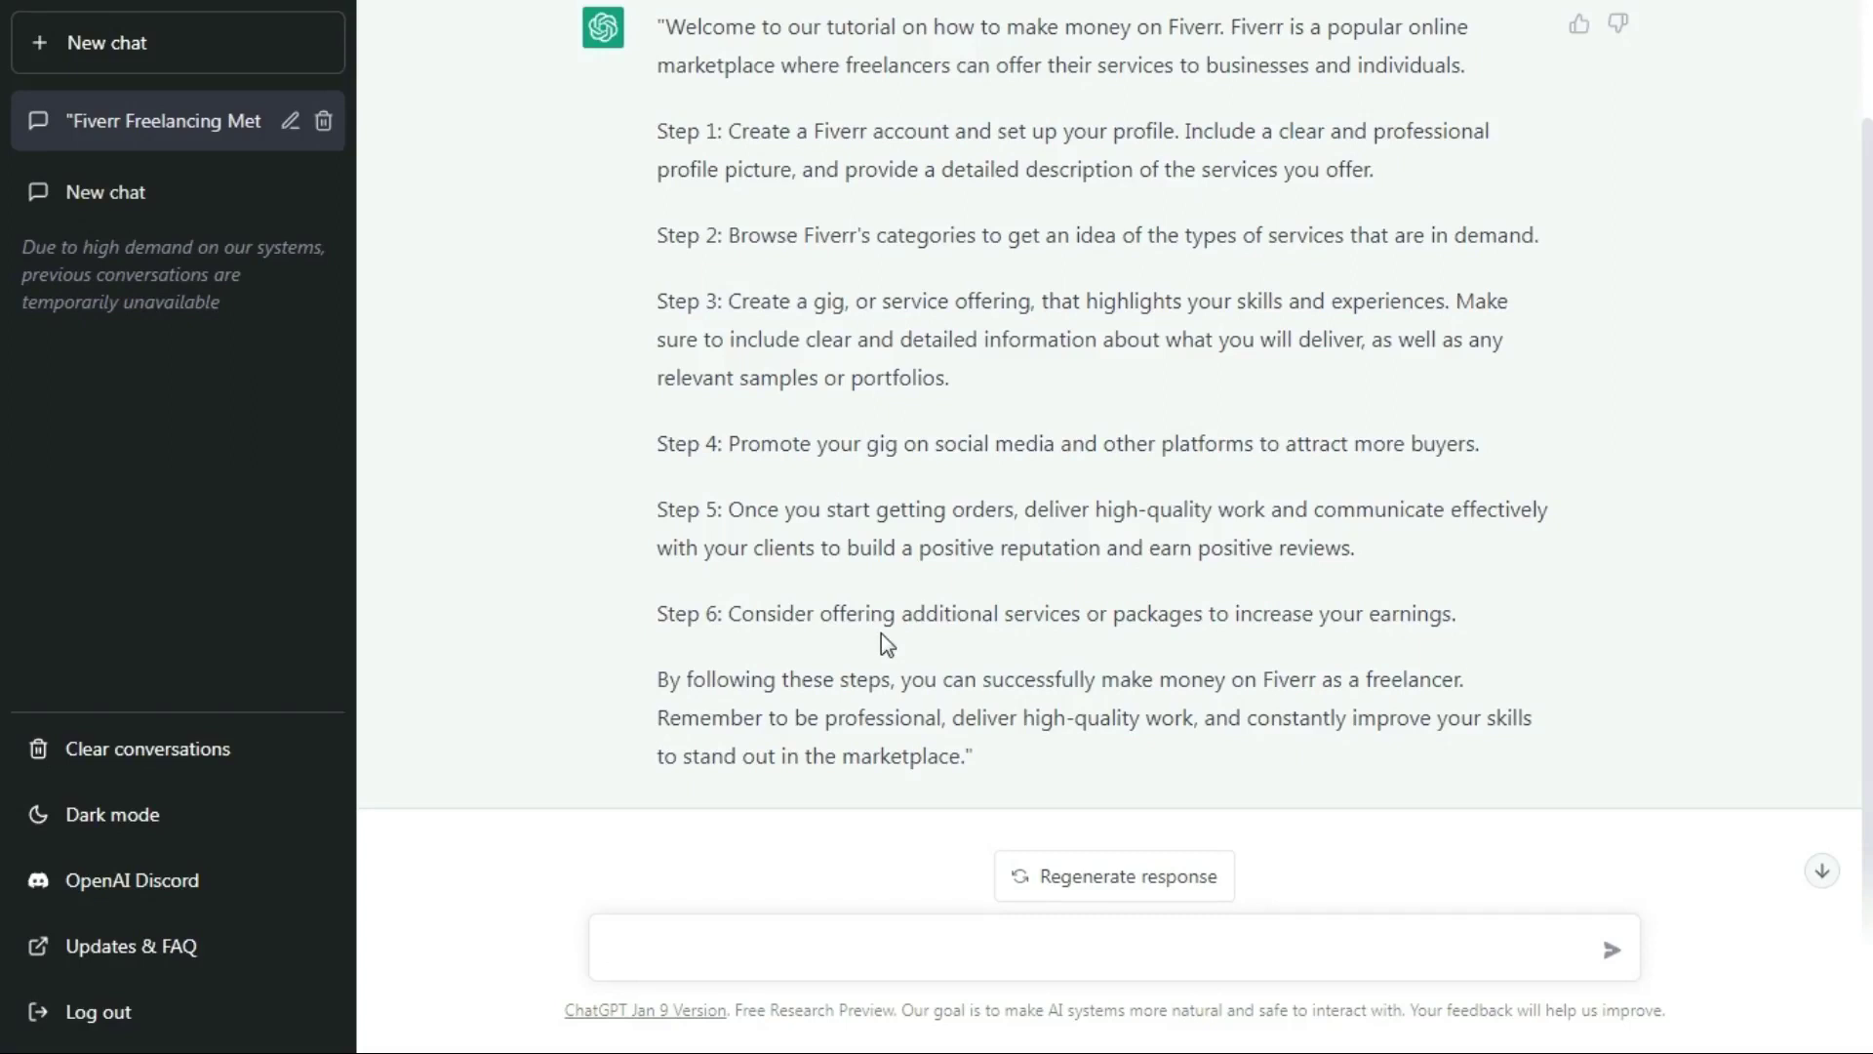
pyautogui.scroll(2, 934, 634)
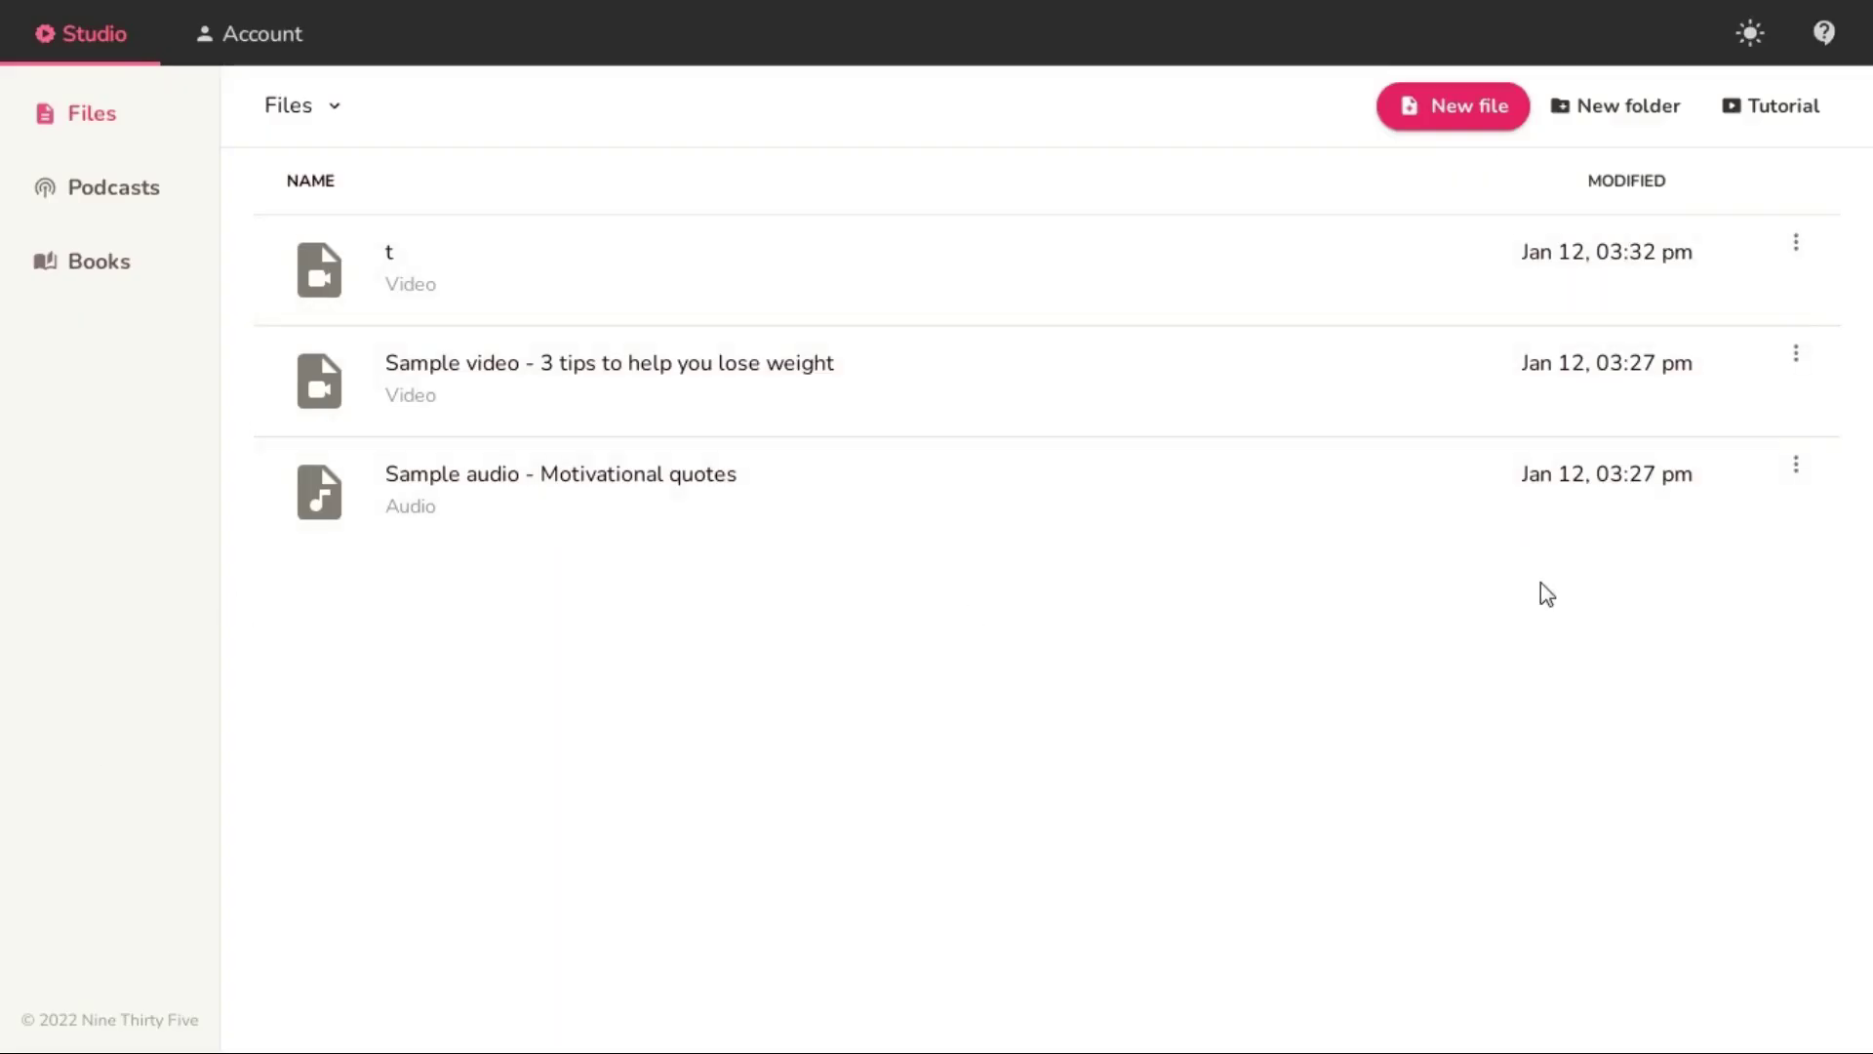
# Step: Create a new video file named "How to make money on Fiverr"
pyautogui.click(1432, 111)
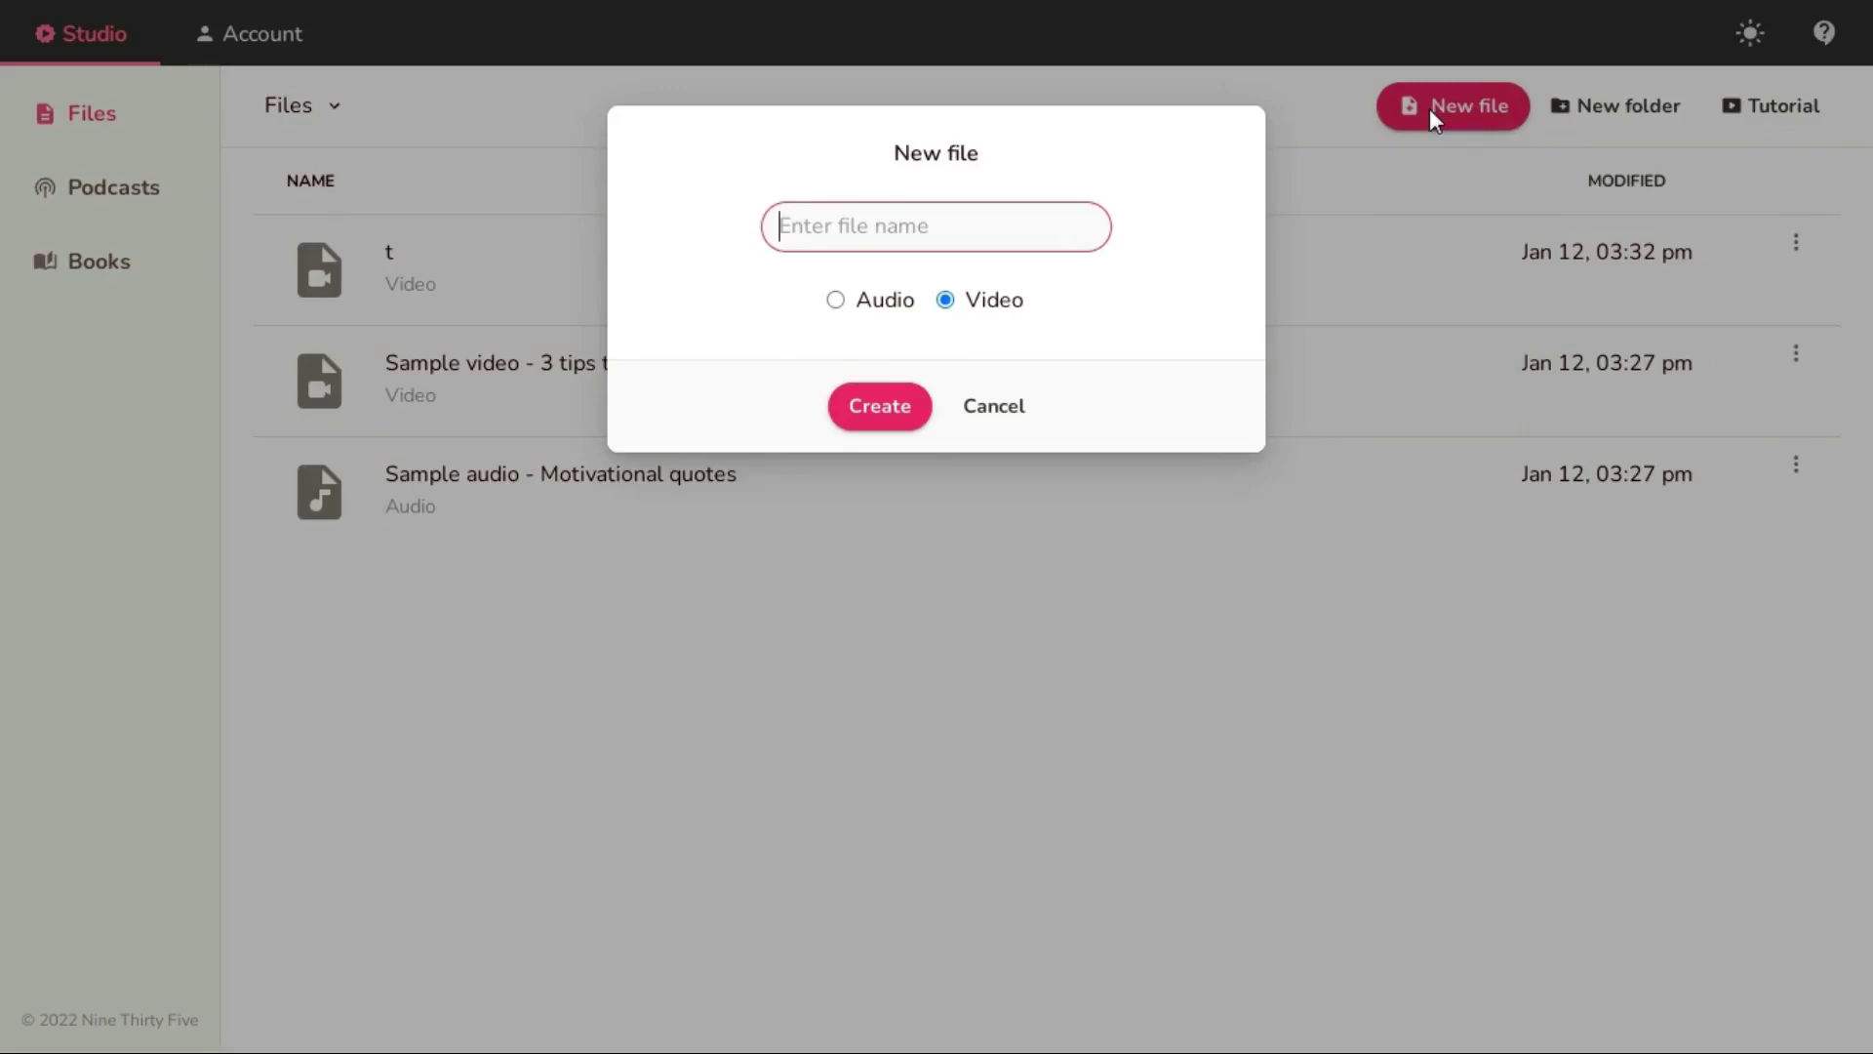
pyautogui.write('How to make mon')
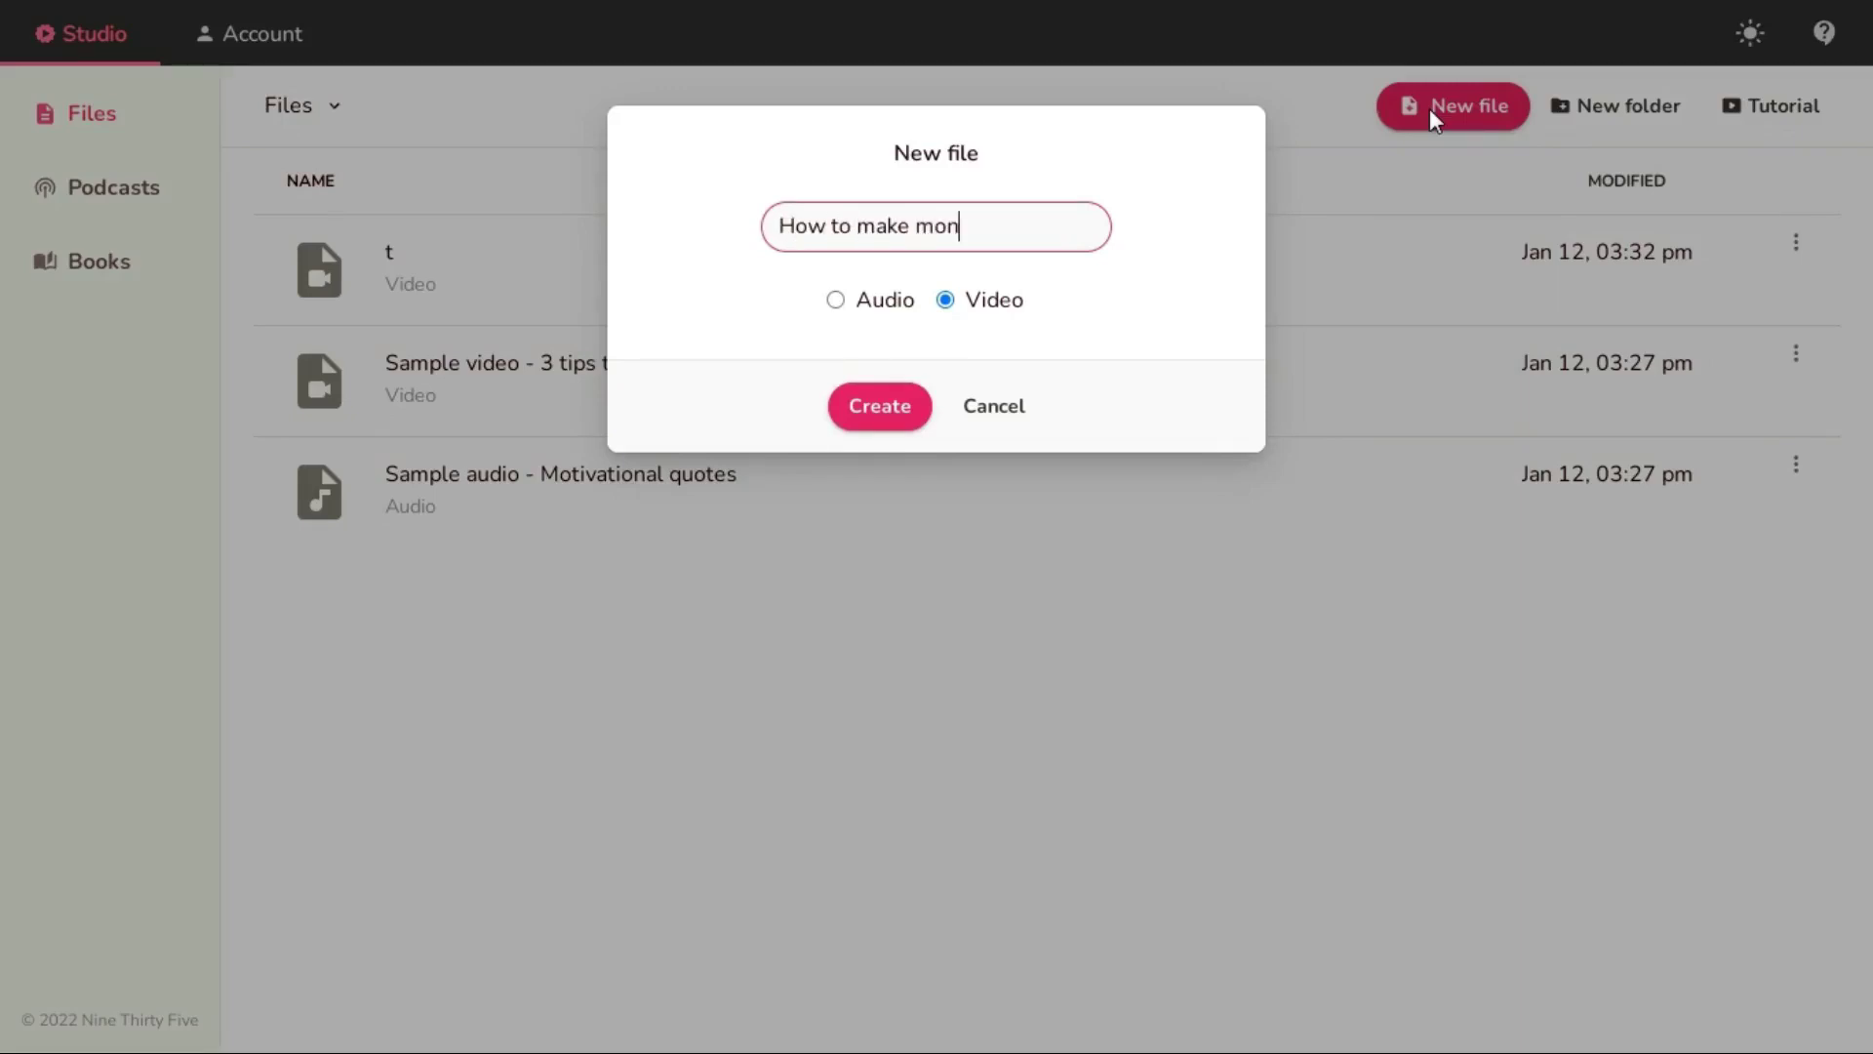
pyautogui.write('ey on Fiverr')
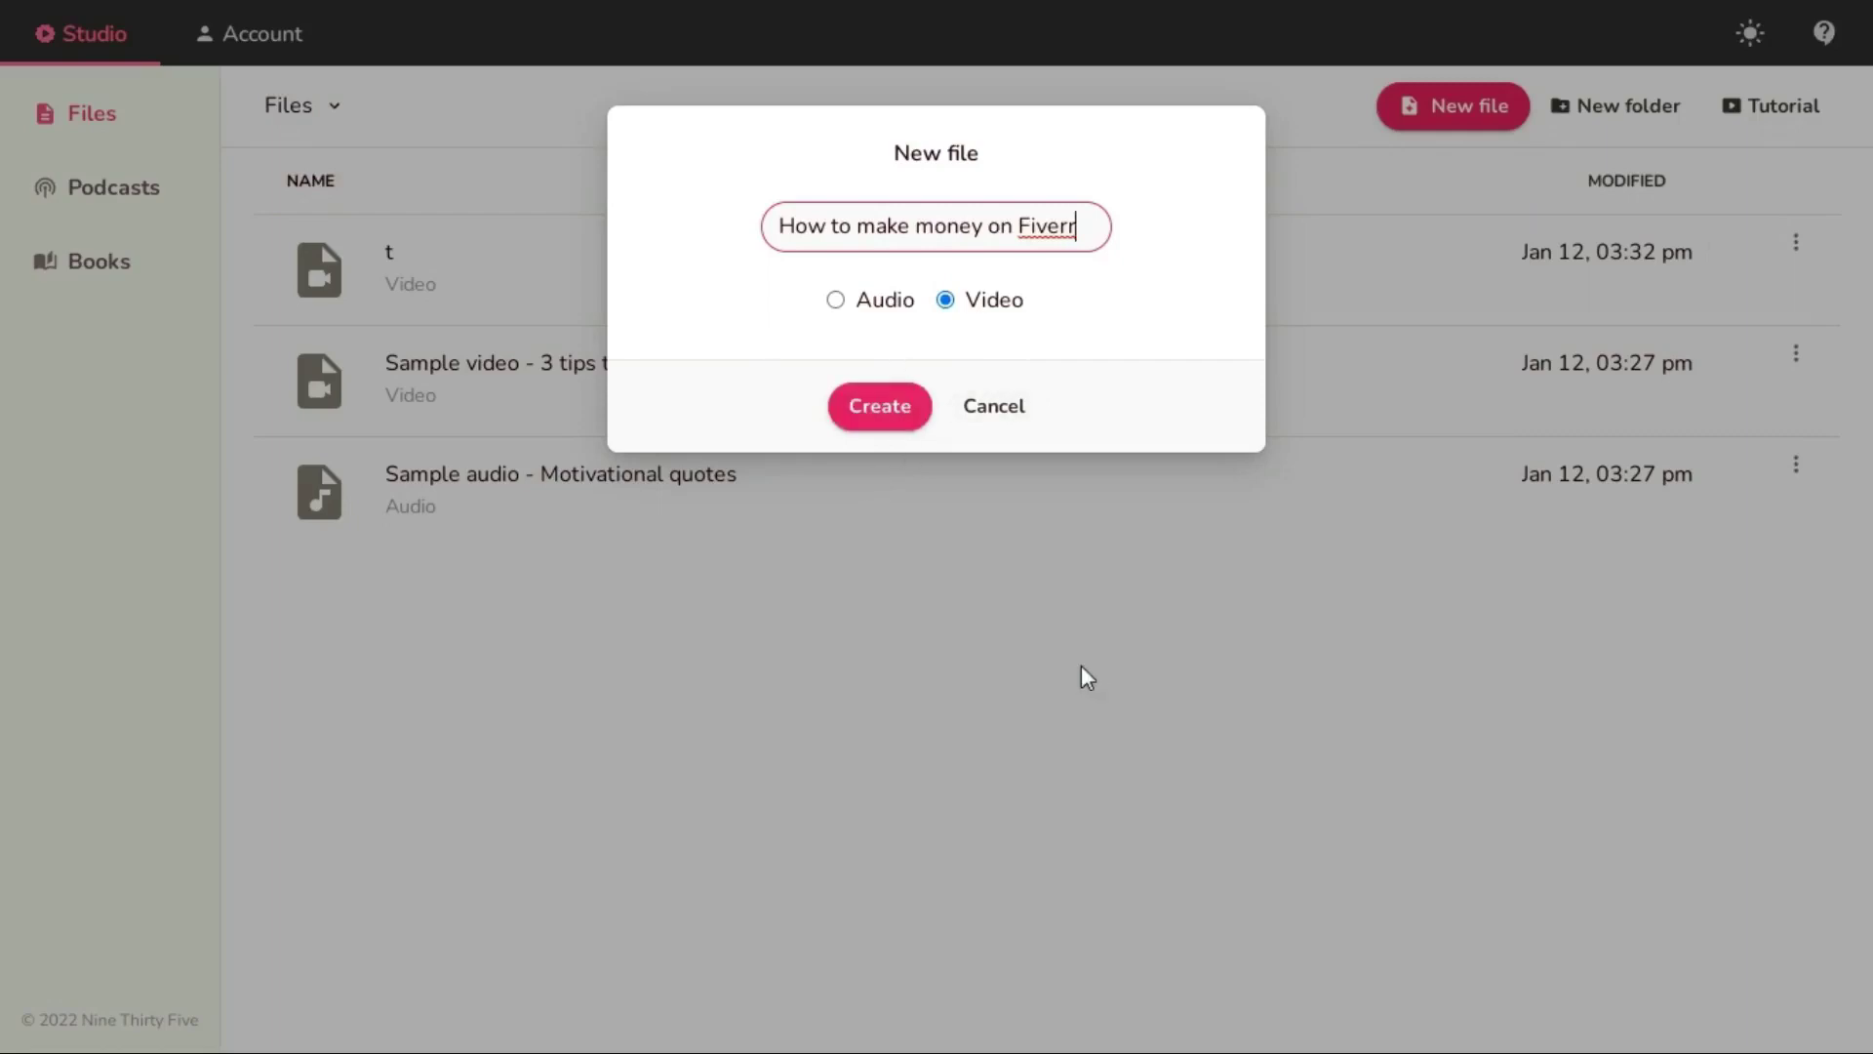
pyautogui.click(865, 414)
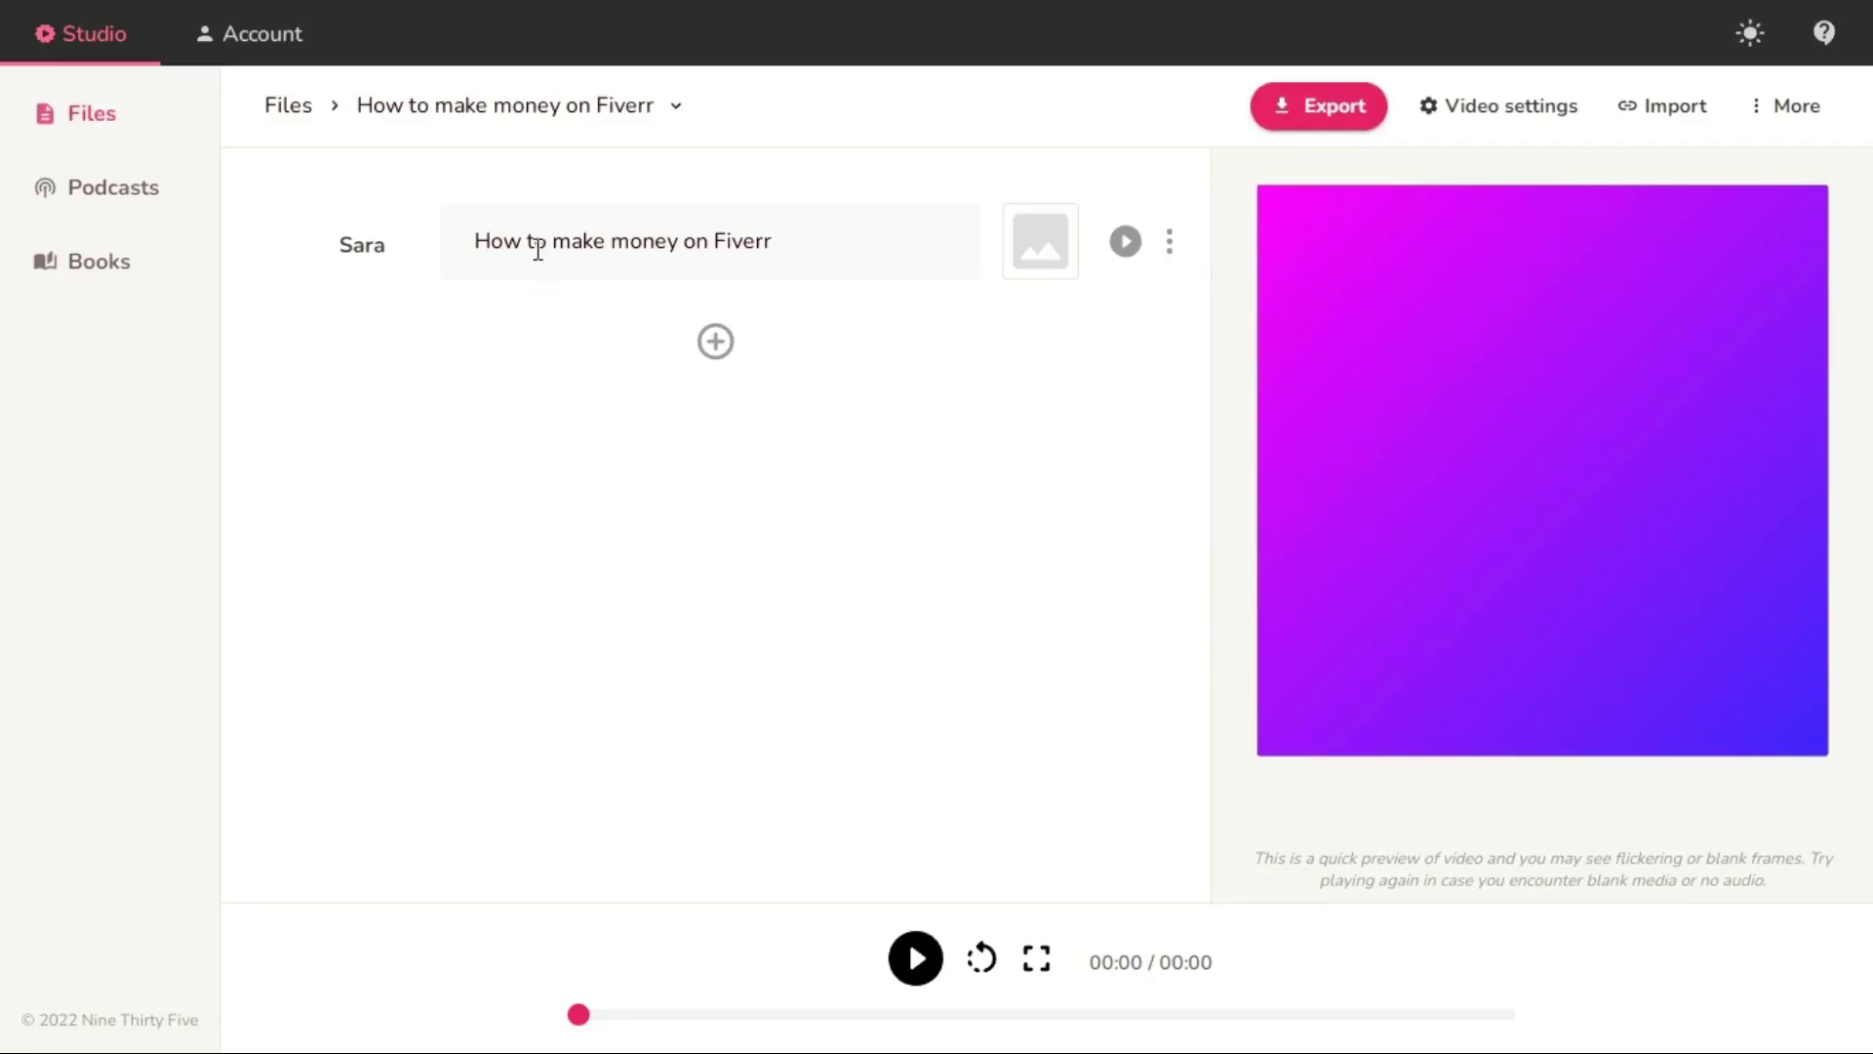
# Step: Open the voice selection for the title section and look through the available narration languages
pyautogui.click(376, 271)
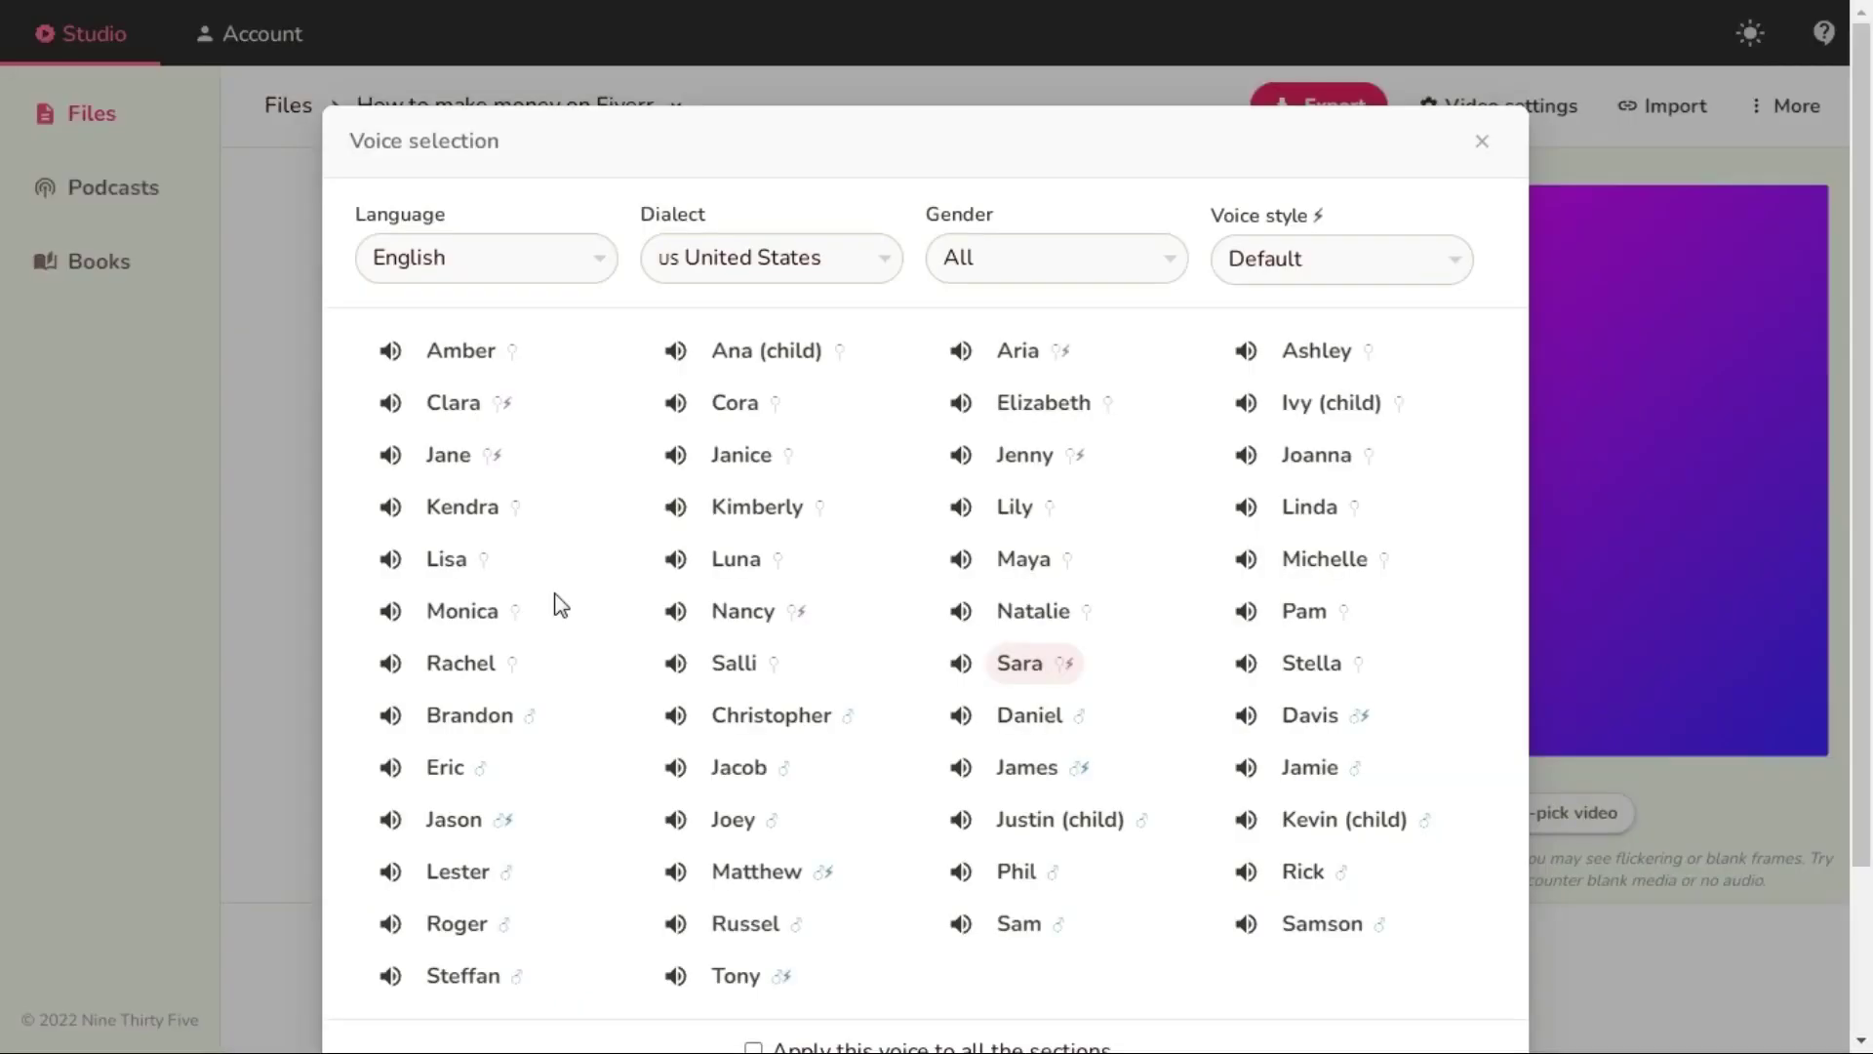
pyautogui.click(458, 269)
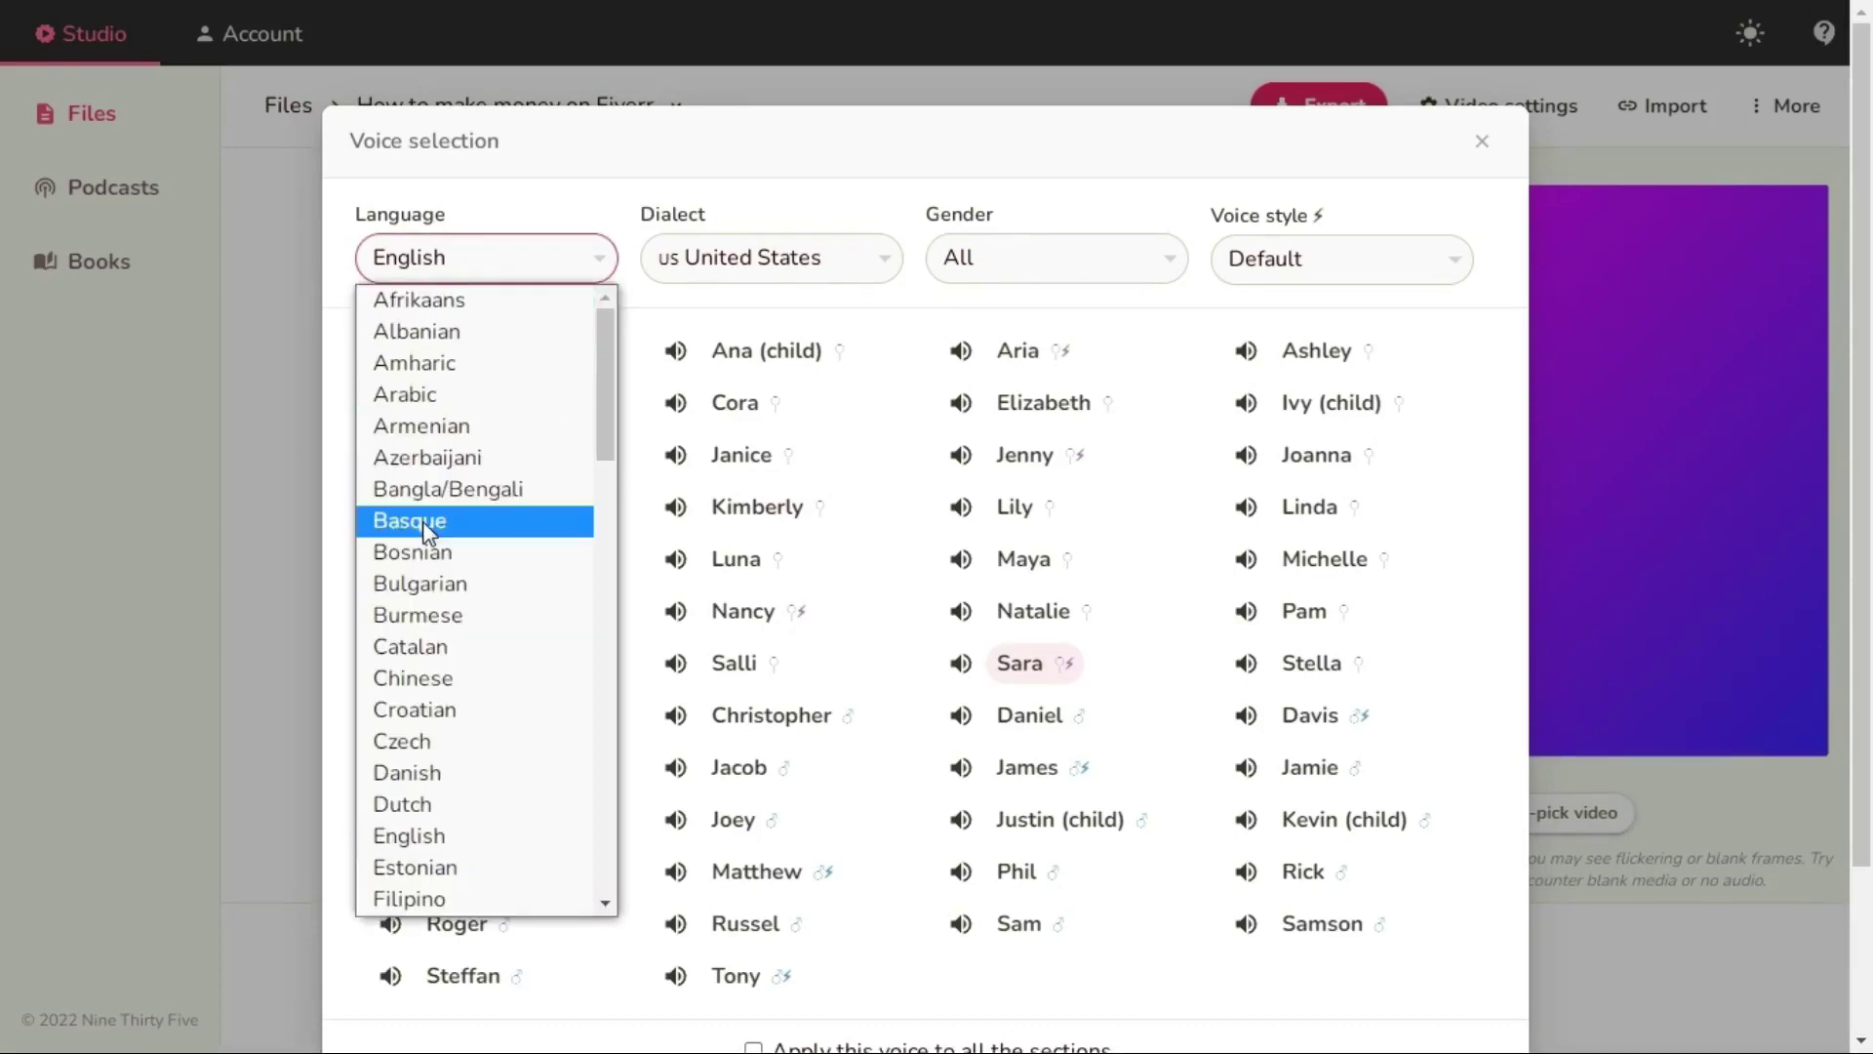
pyautogui.scroll(-5, 461, 512)
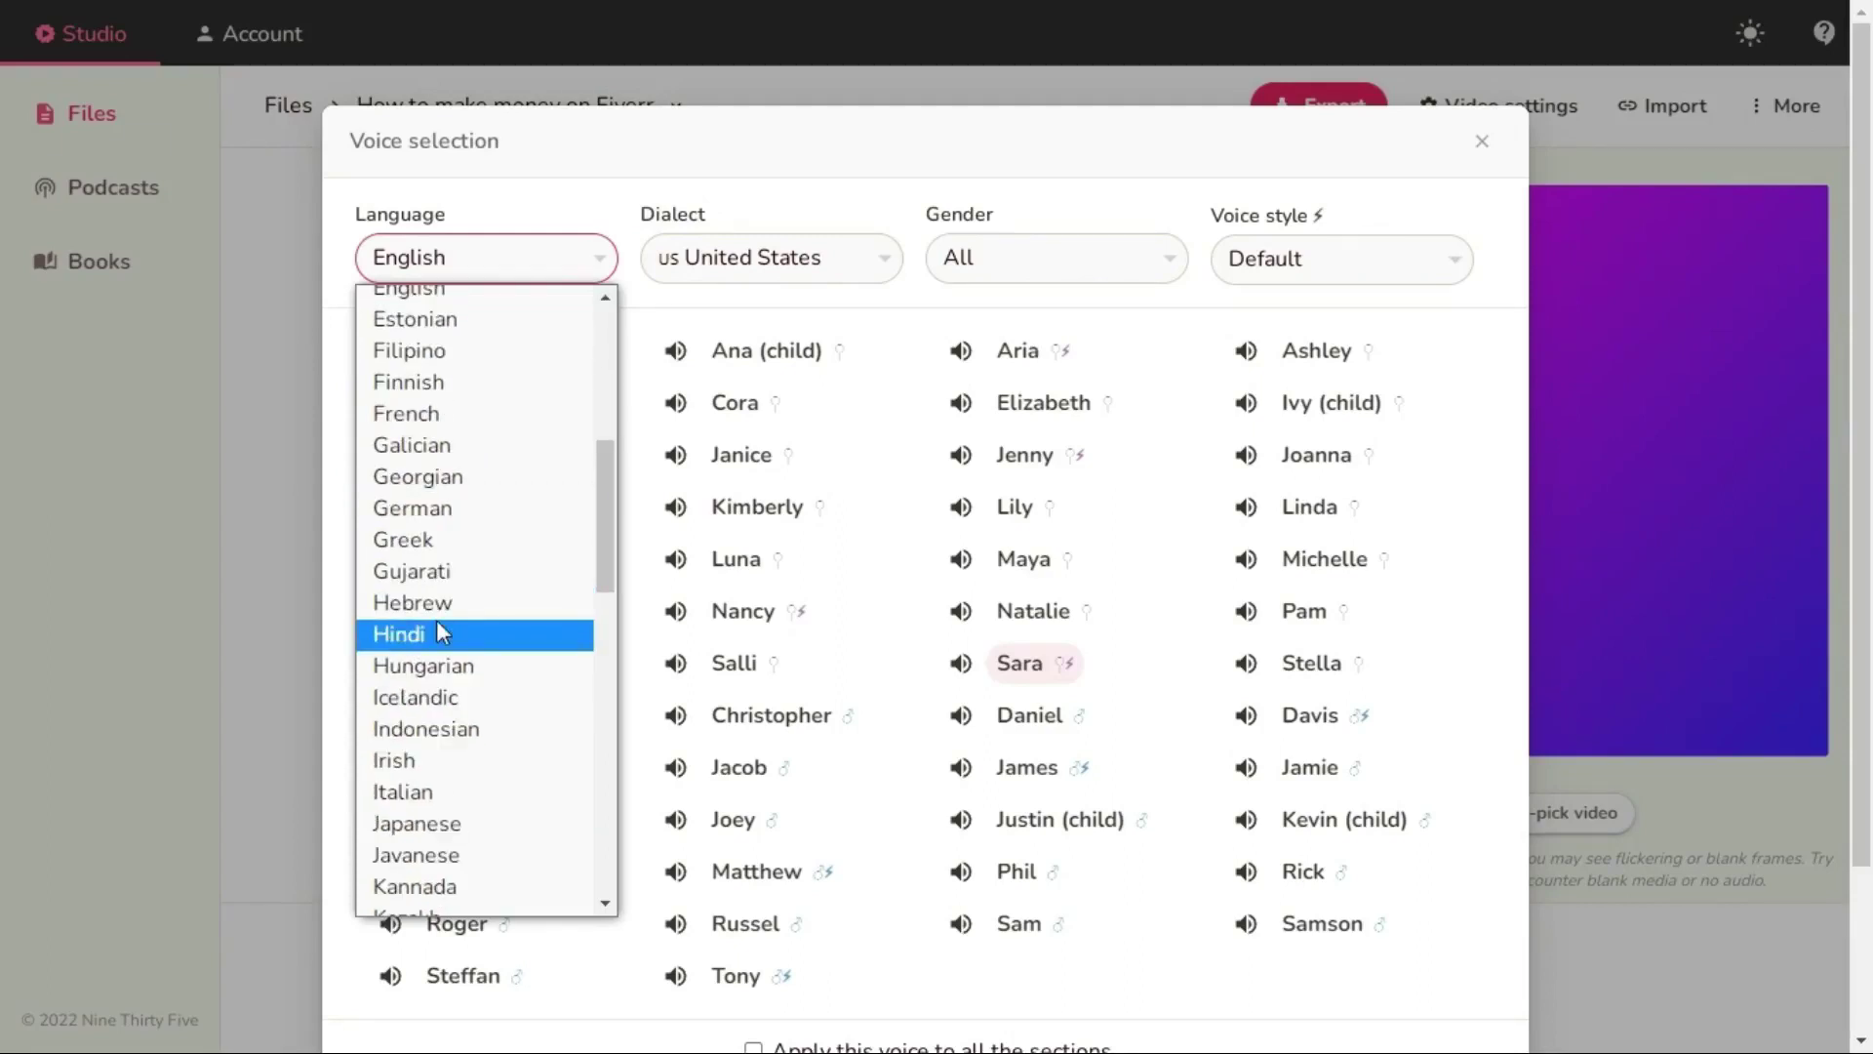
pyautogui.scroll(-3, 439, 618)
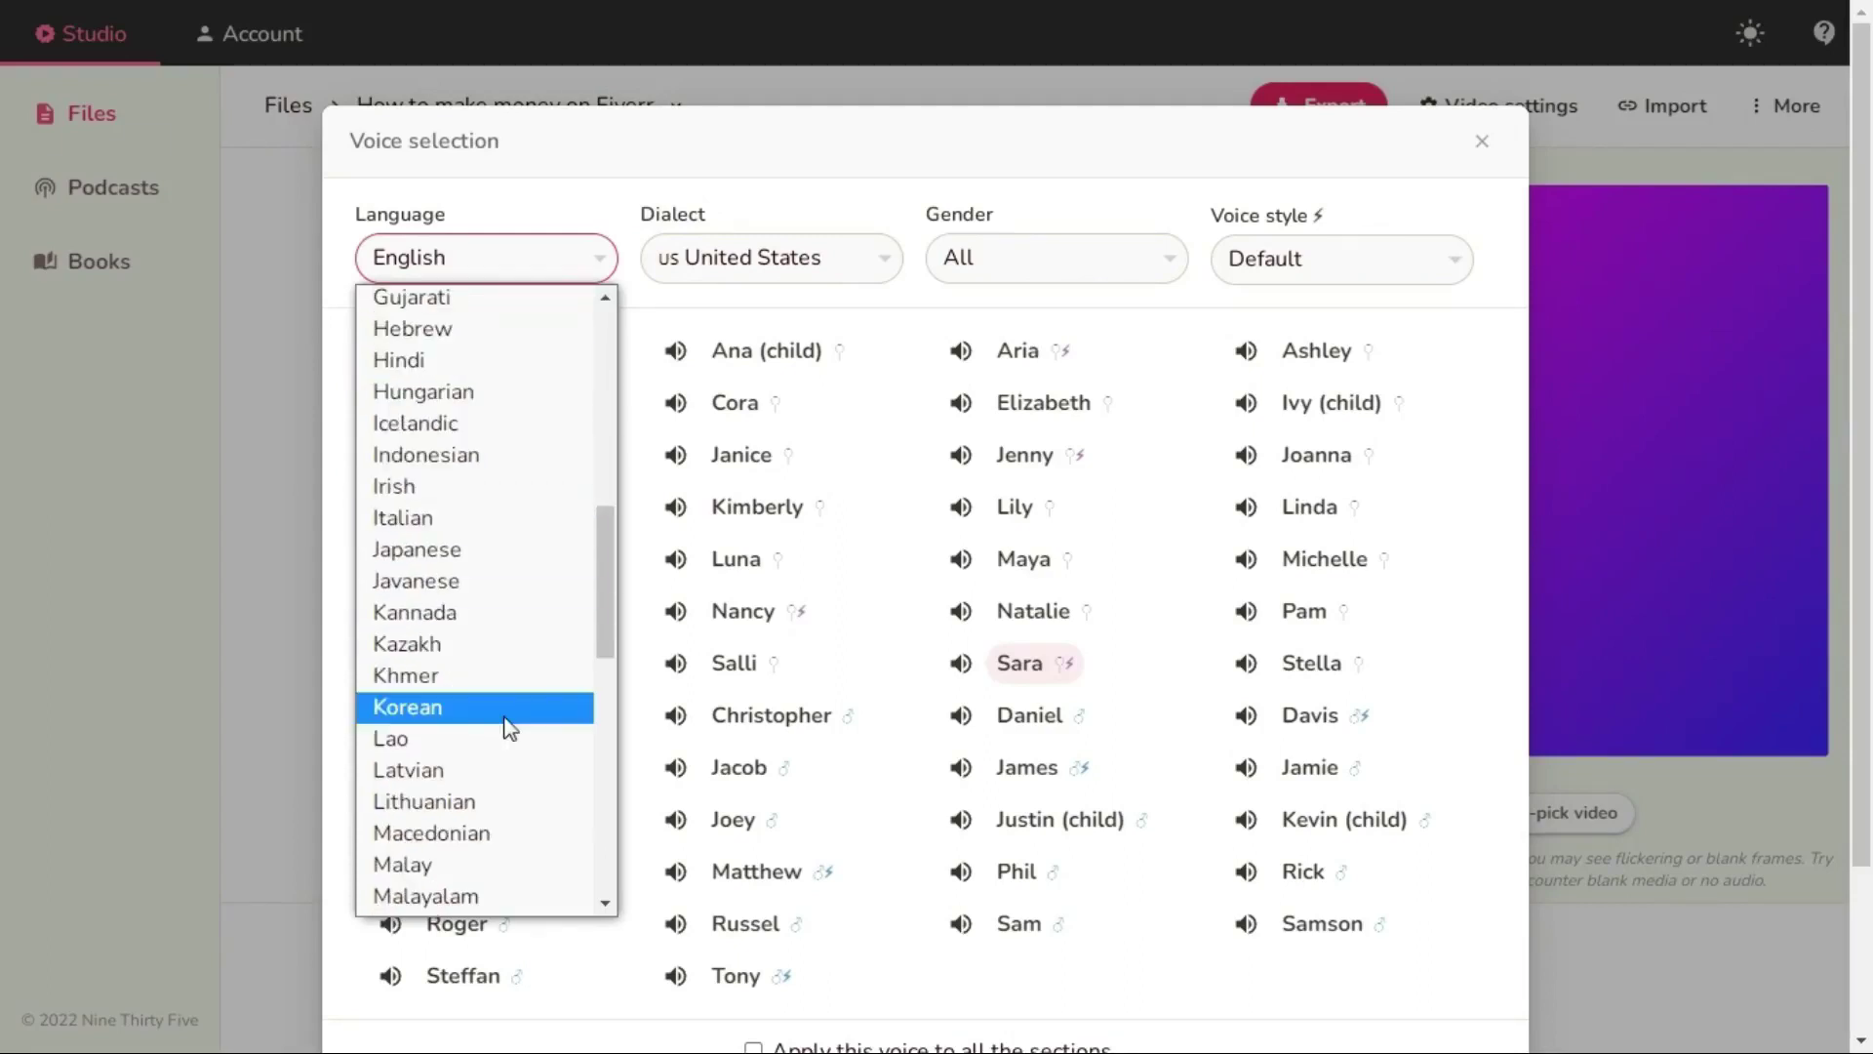
pyautogui.scroll(-3, 507, 726)
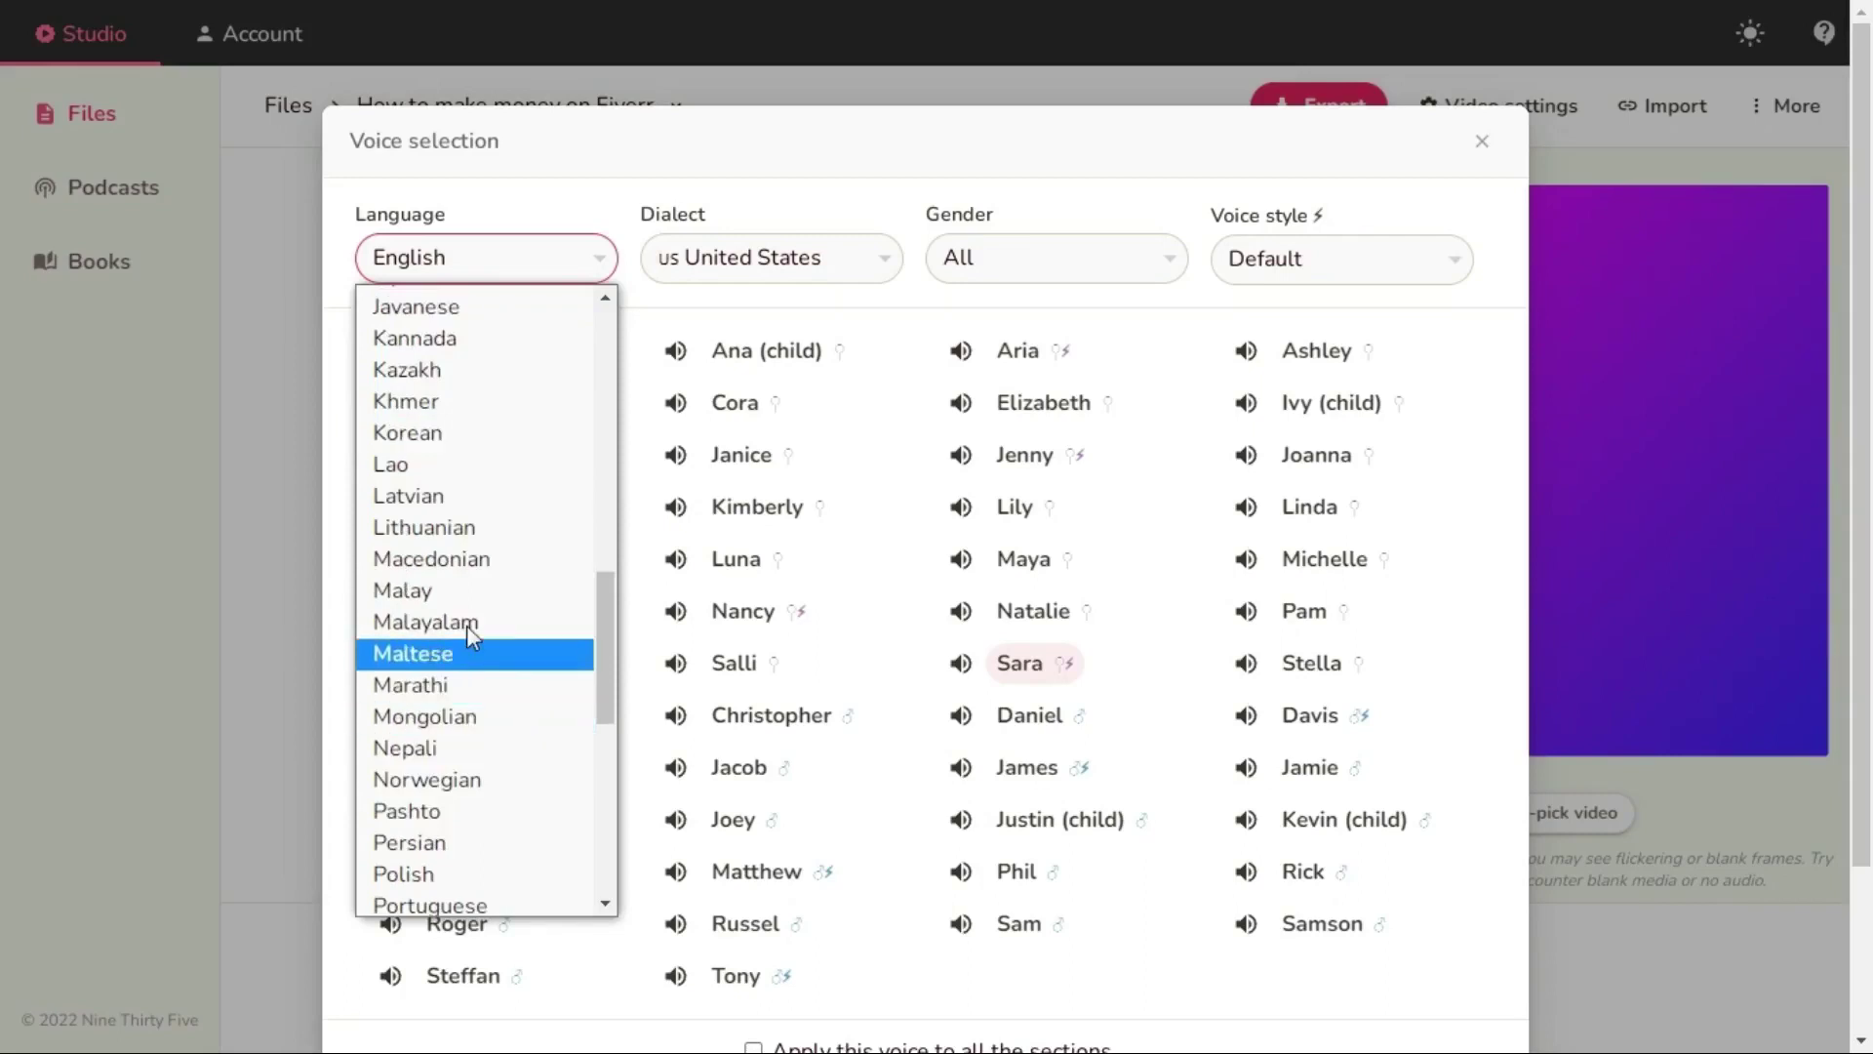
pyautogui.scroll(-3, 469, 629)
pyautogui.scroll(-3, 471, 635)
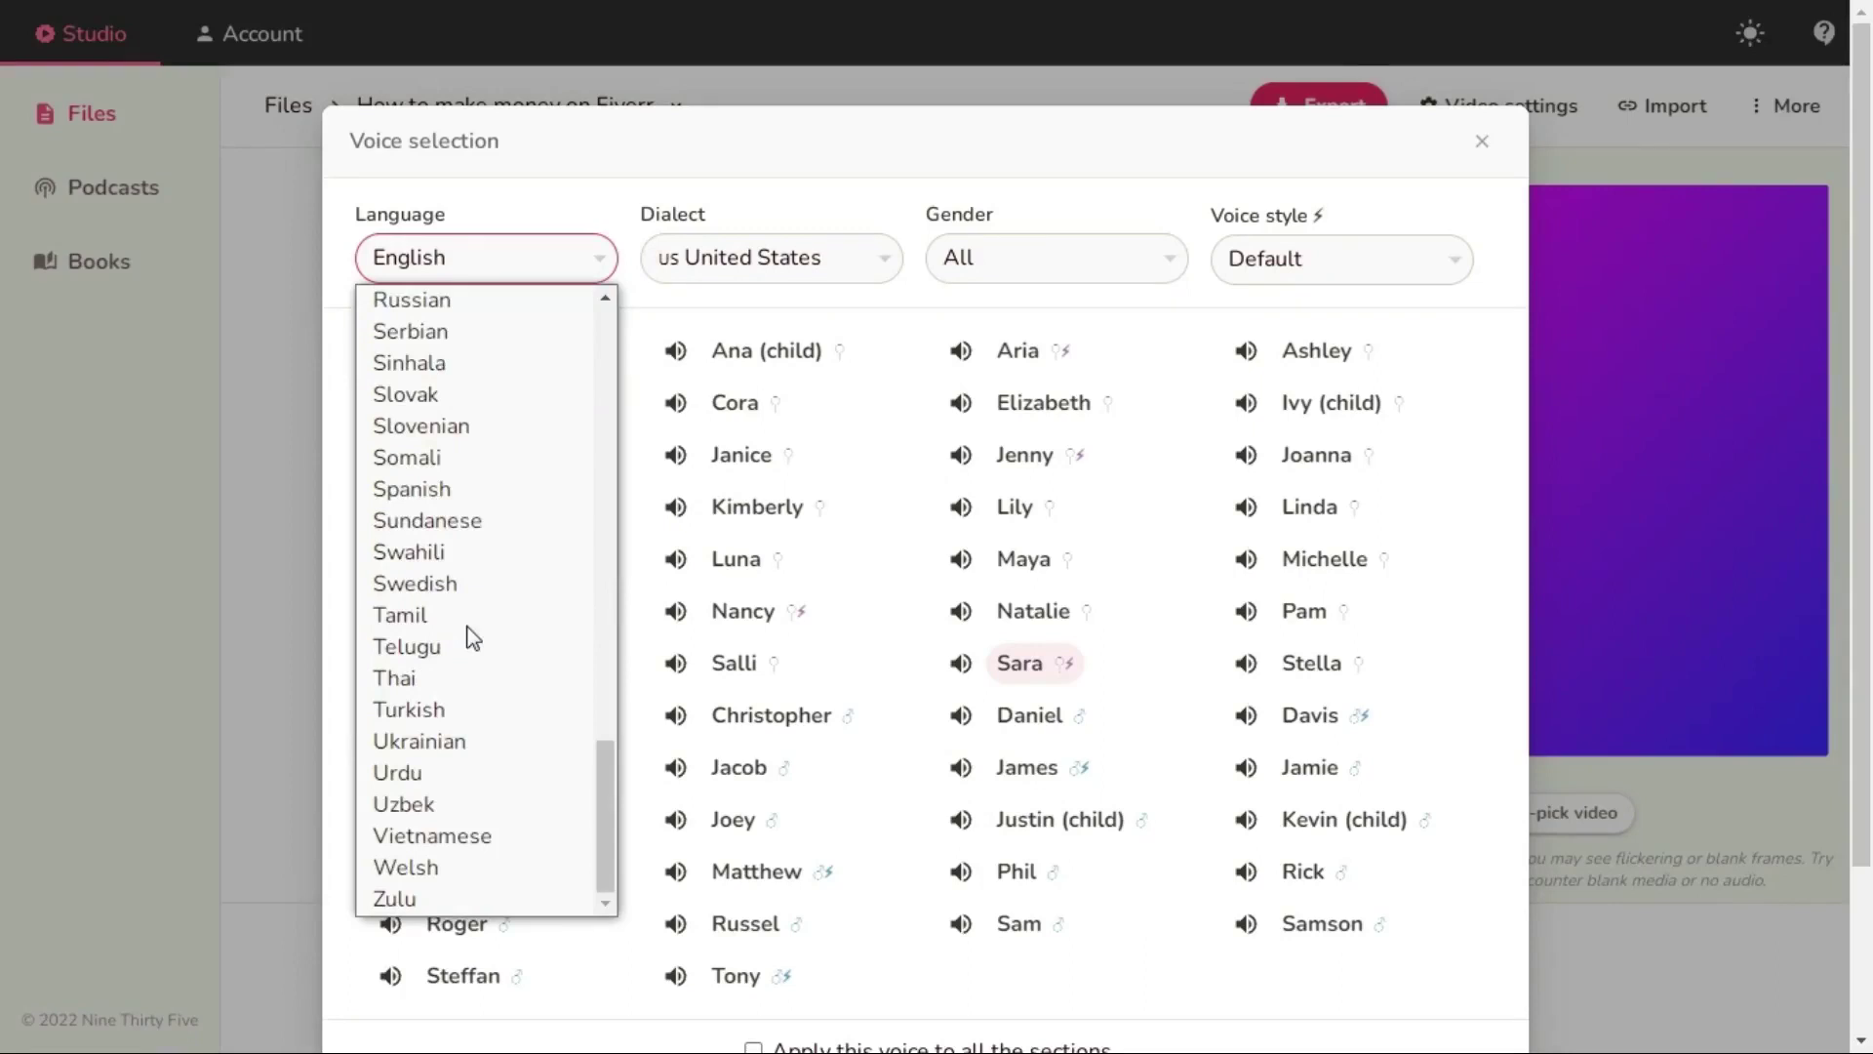
pyautogui.scroll(15, 468, 634)
pyautogui.scroll(5, 468, 391)
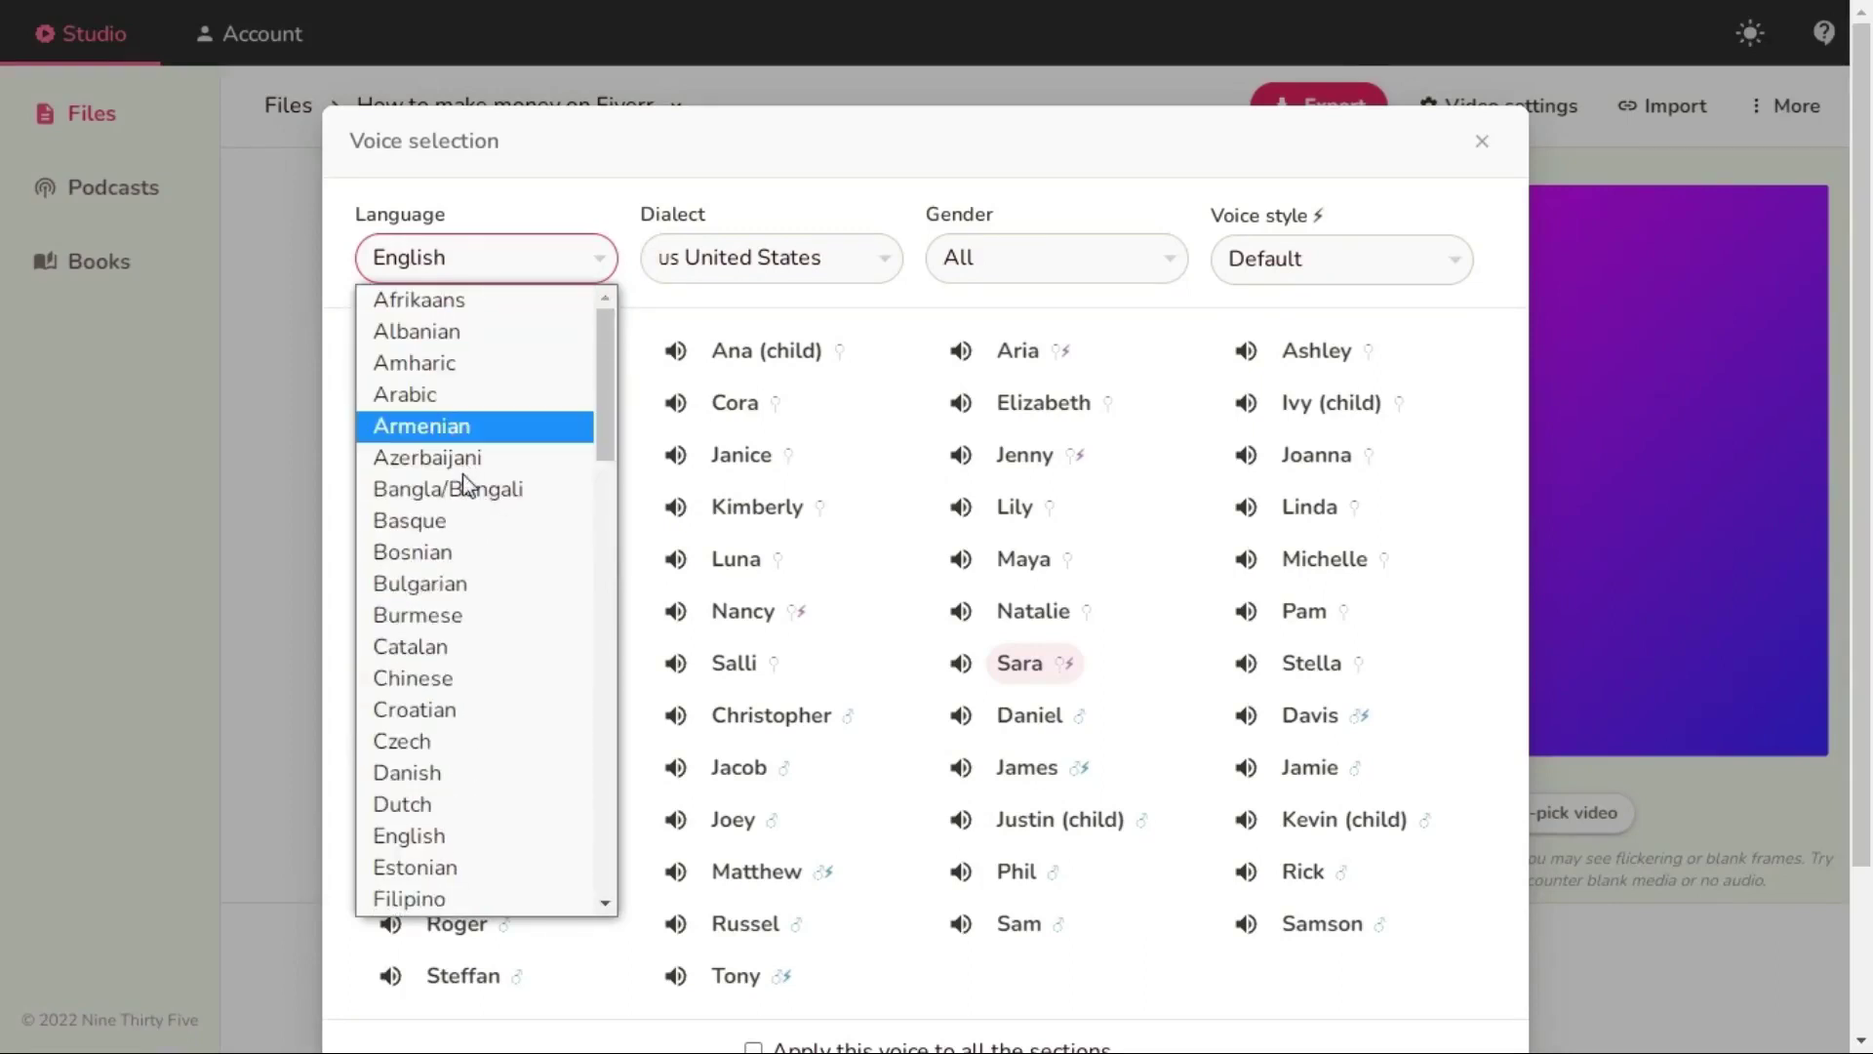
pyautogui.click(633, 172)
# Step: Filter the English voices to the India dialect and male gender, with the Default voice style
pyautogui.click(841, 277)
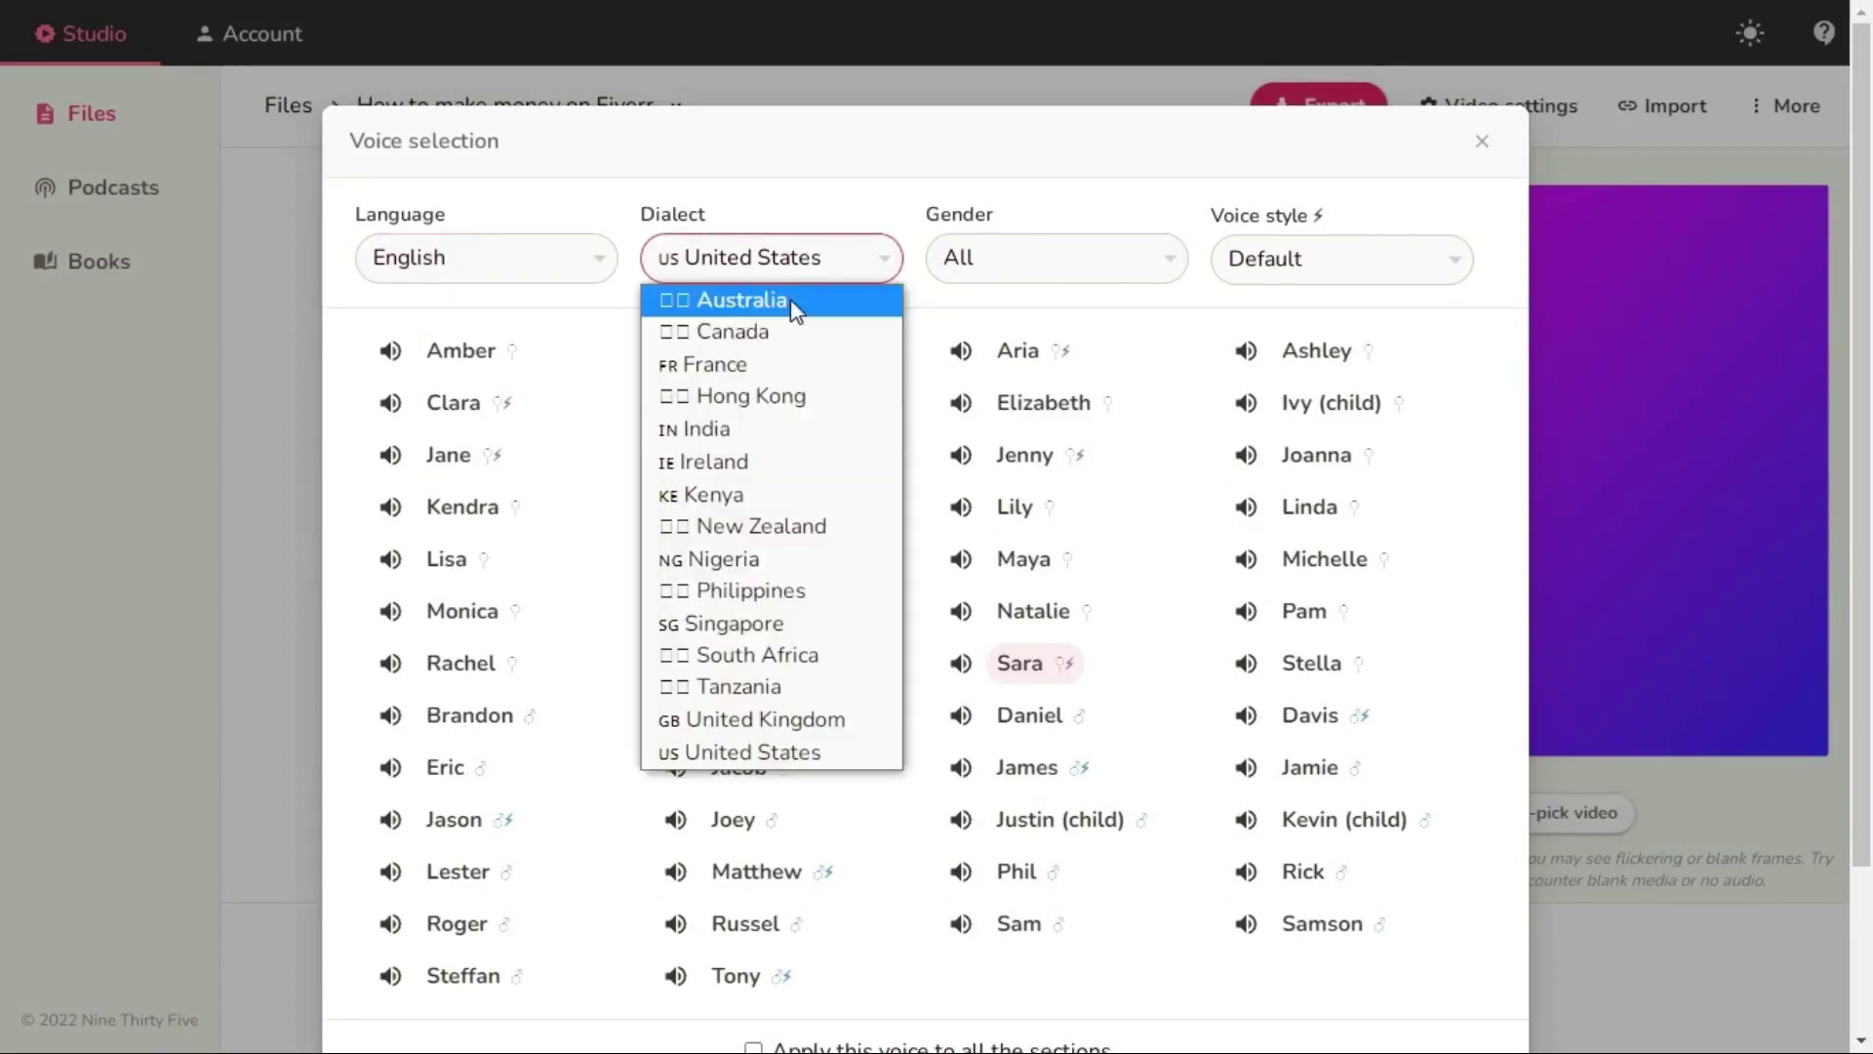
pyautogui.click(776, 435)
pyautogui.click(1022, 279)
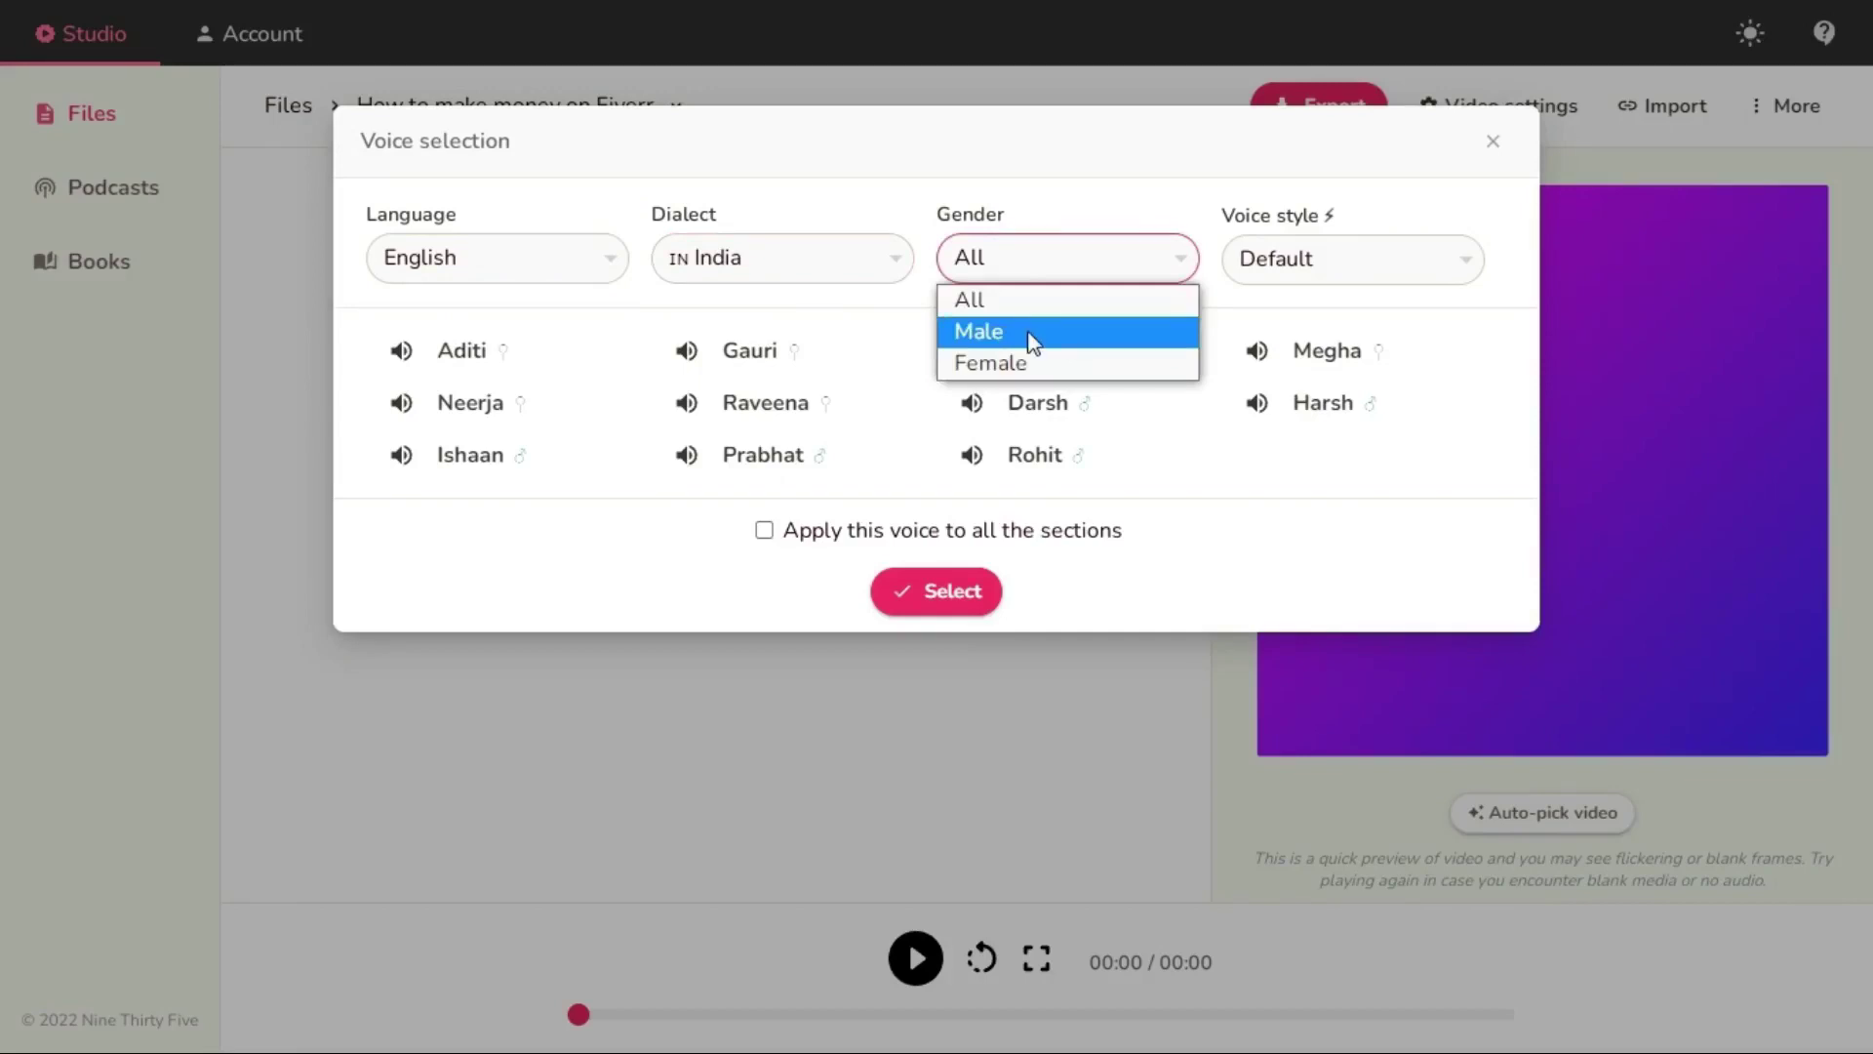
pyautogui.click(1031, 333)
pyautogui.click(1342, 271)
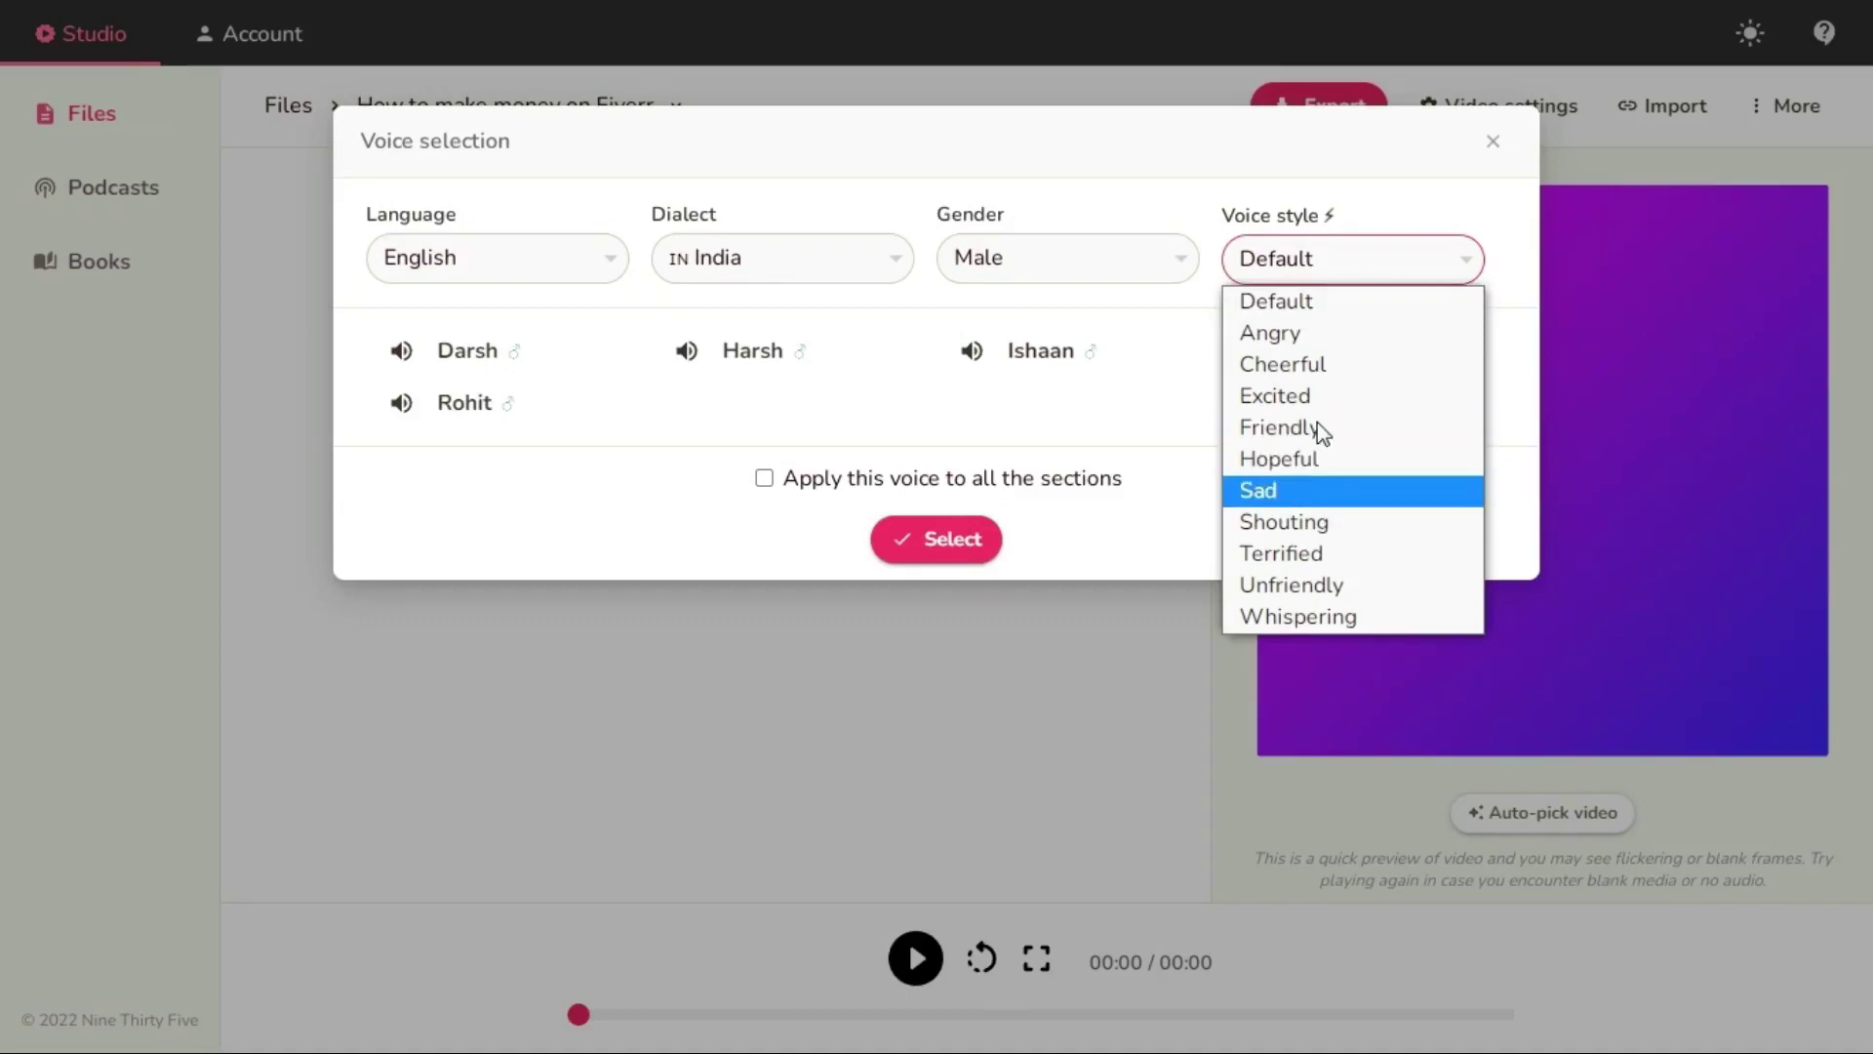
pyautogui.click(1304, 310)
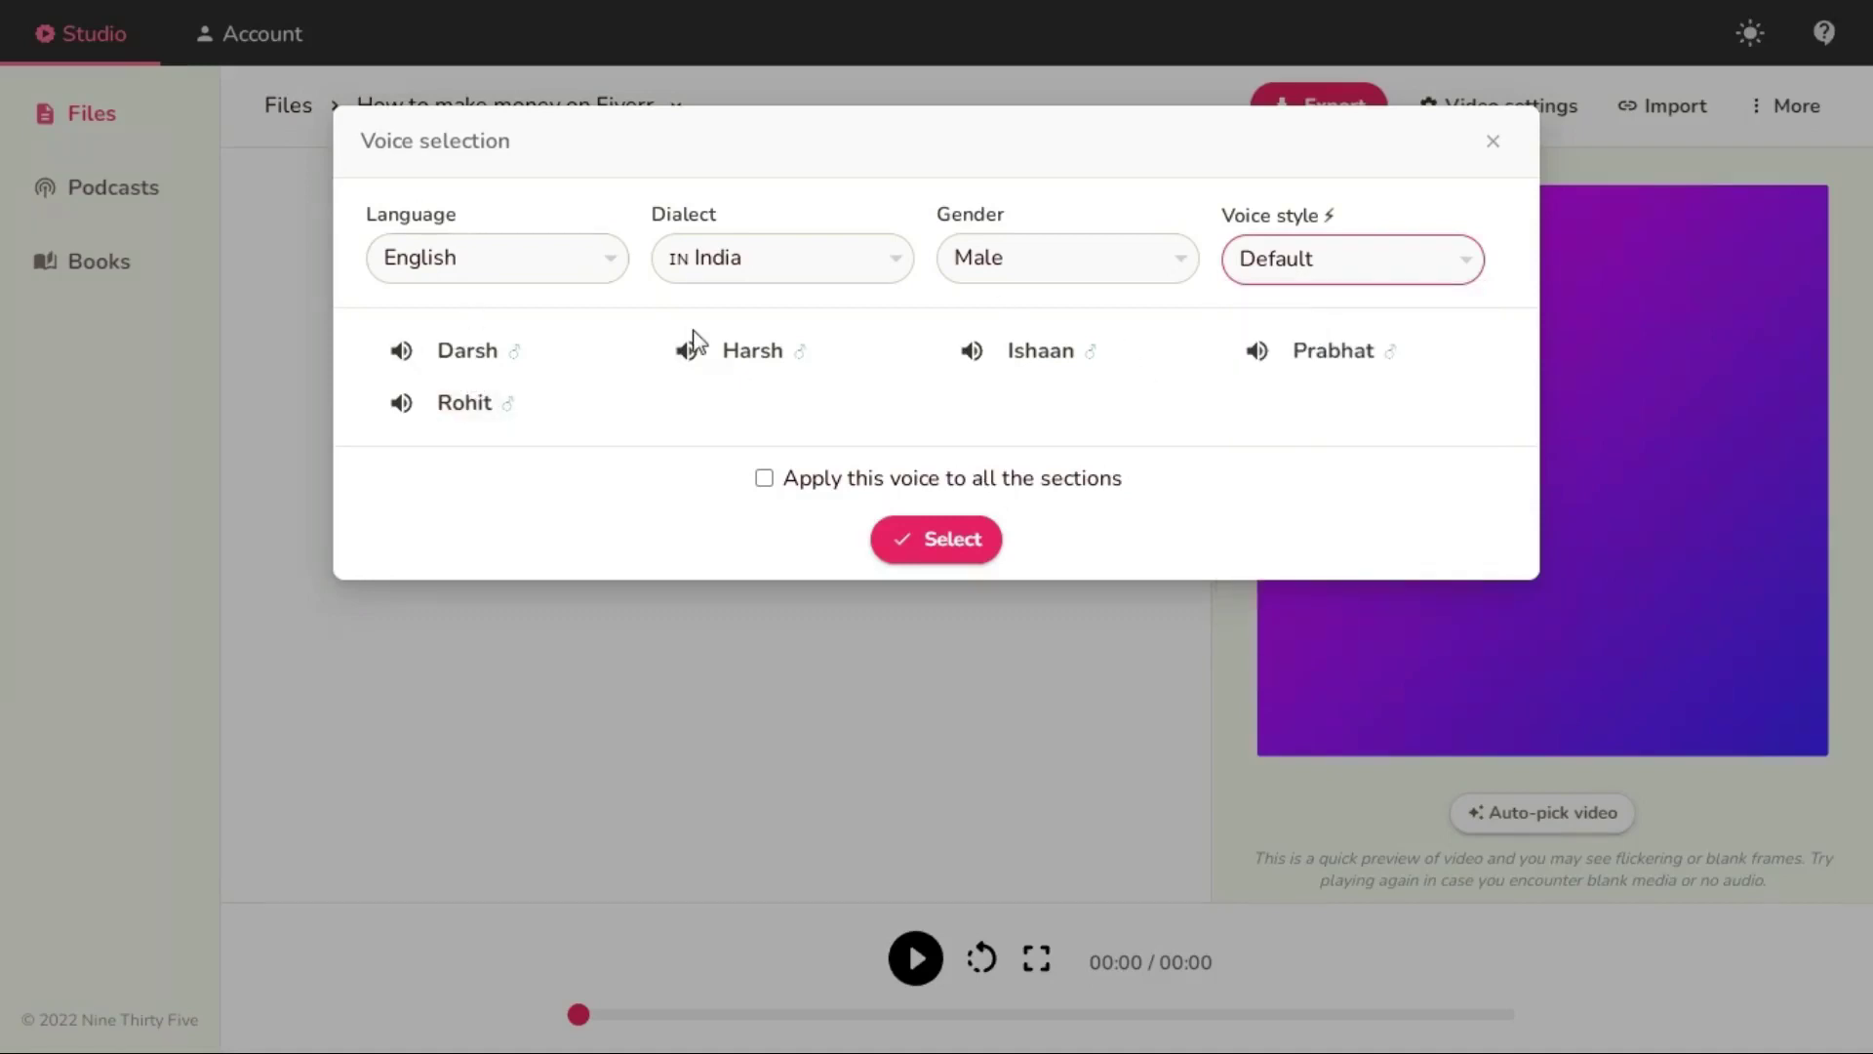
# Step: Listen to samples of the Indian male voices and assign the Rohit voice to the title section
pyautogui.click(470, 416)
pyautogui.click(404, 355)
pyautogui.click(404, 361)
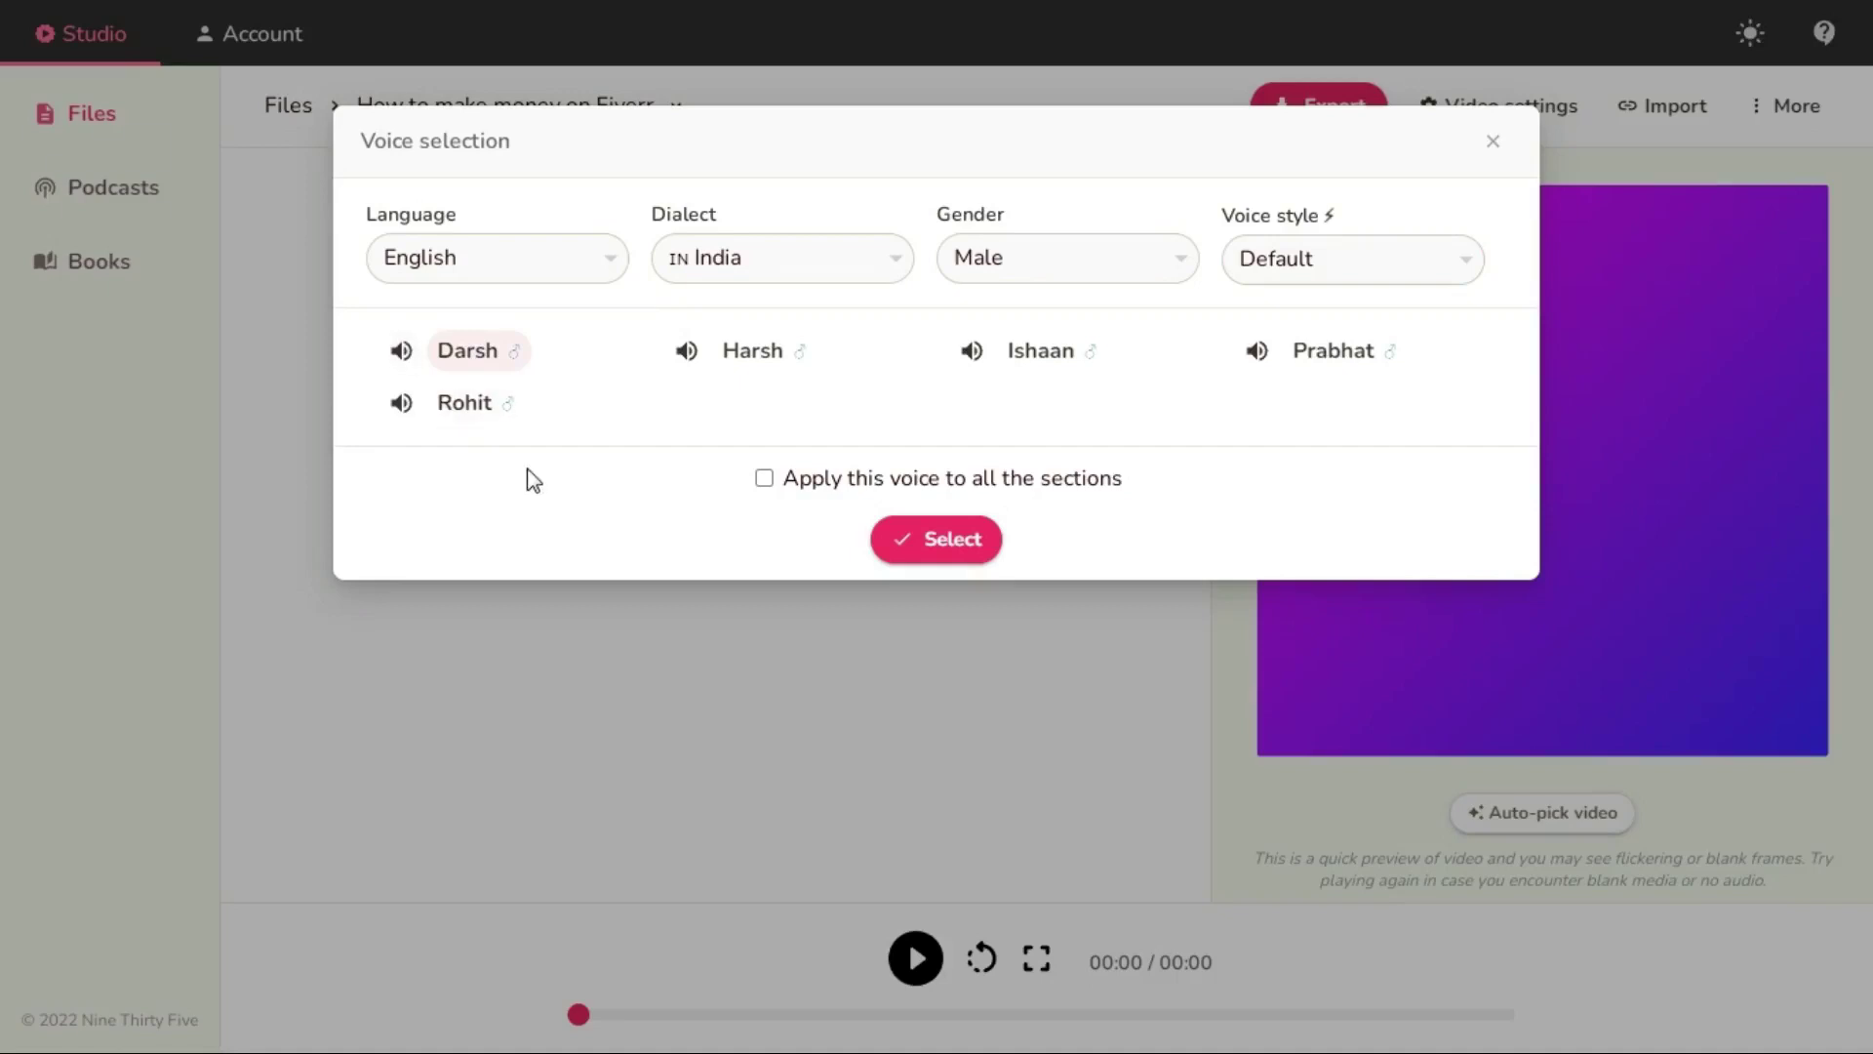
pyautogui.click(417, 353)
pyautogui.click(686, 353)
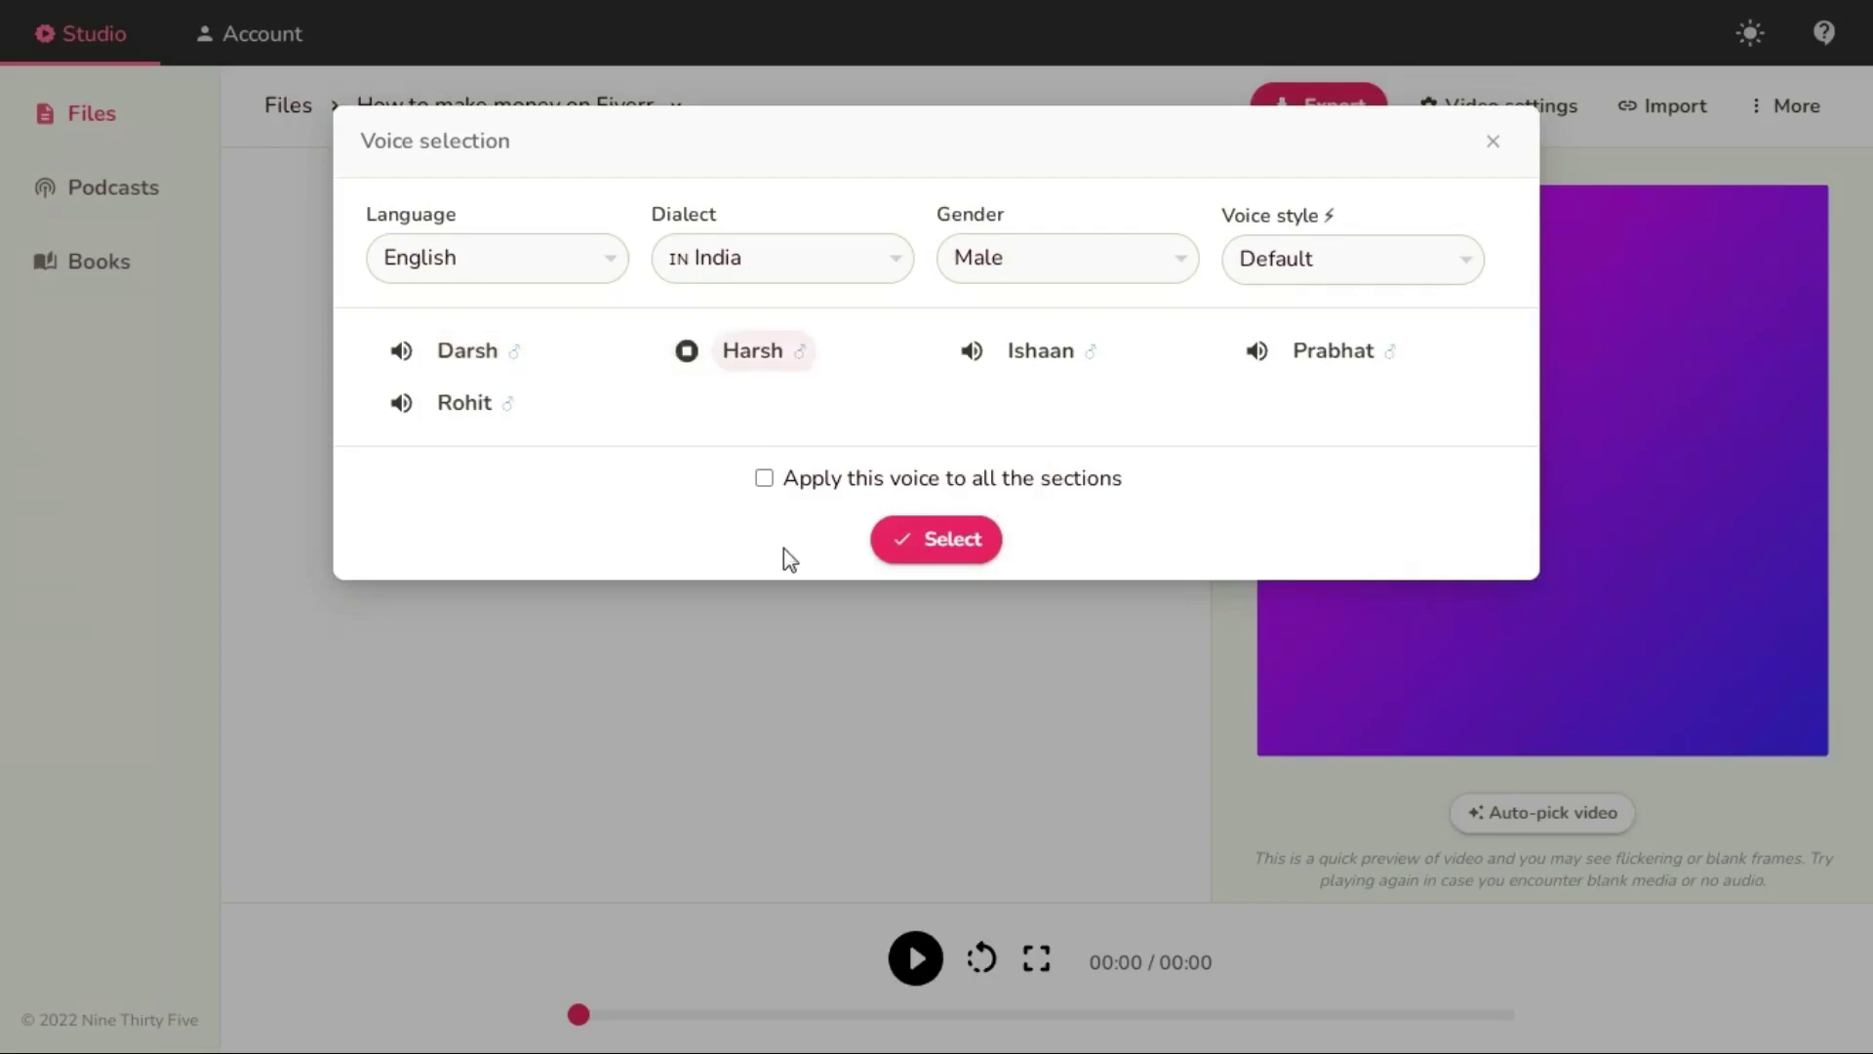
pyautogui.click(972, 353)
pyautogui.click(1257, 353)
pyautogui.click(401, 403)
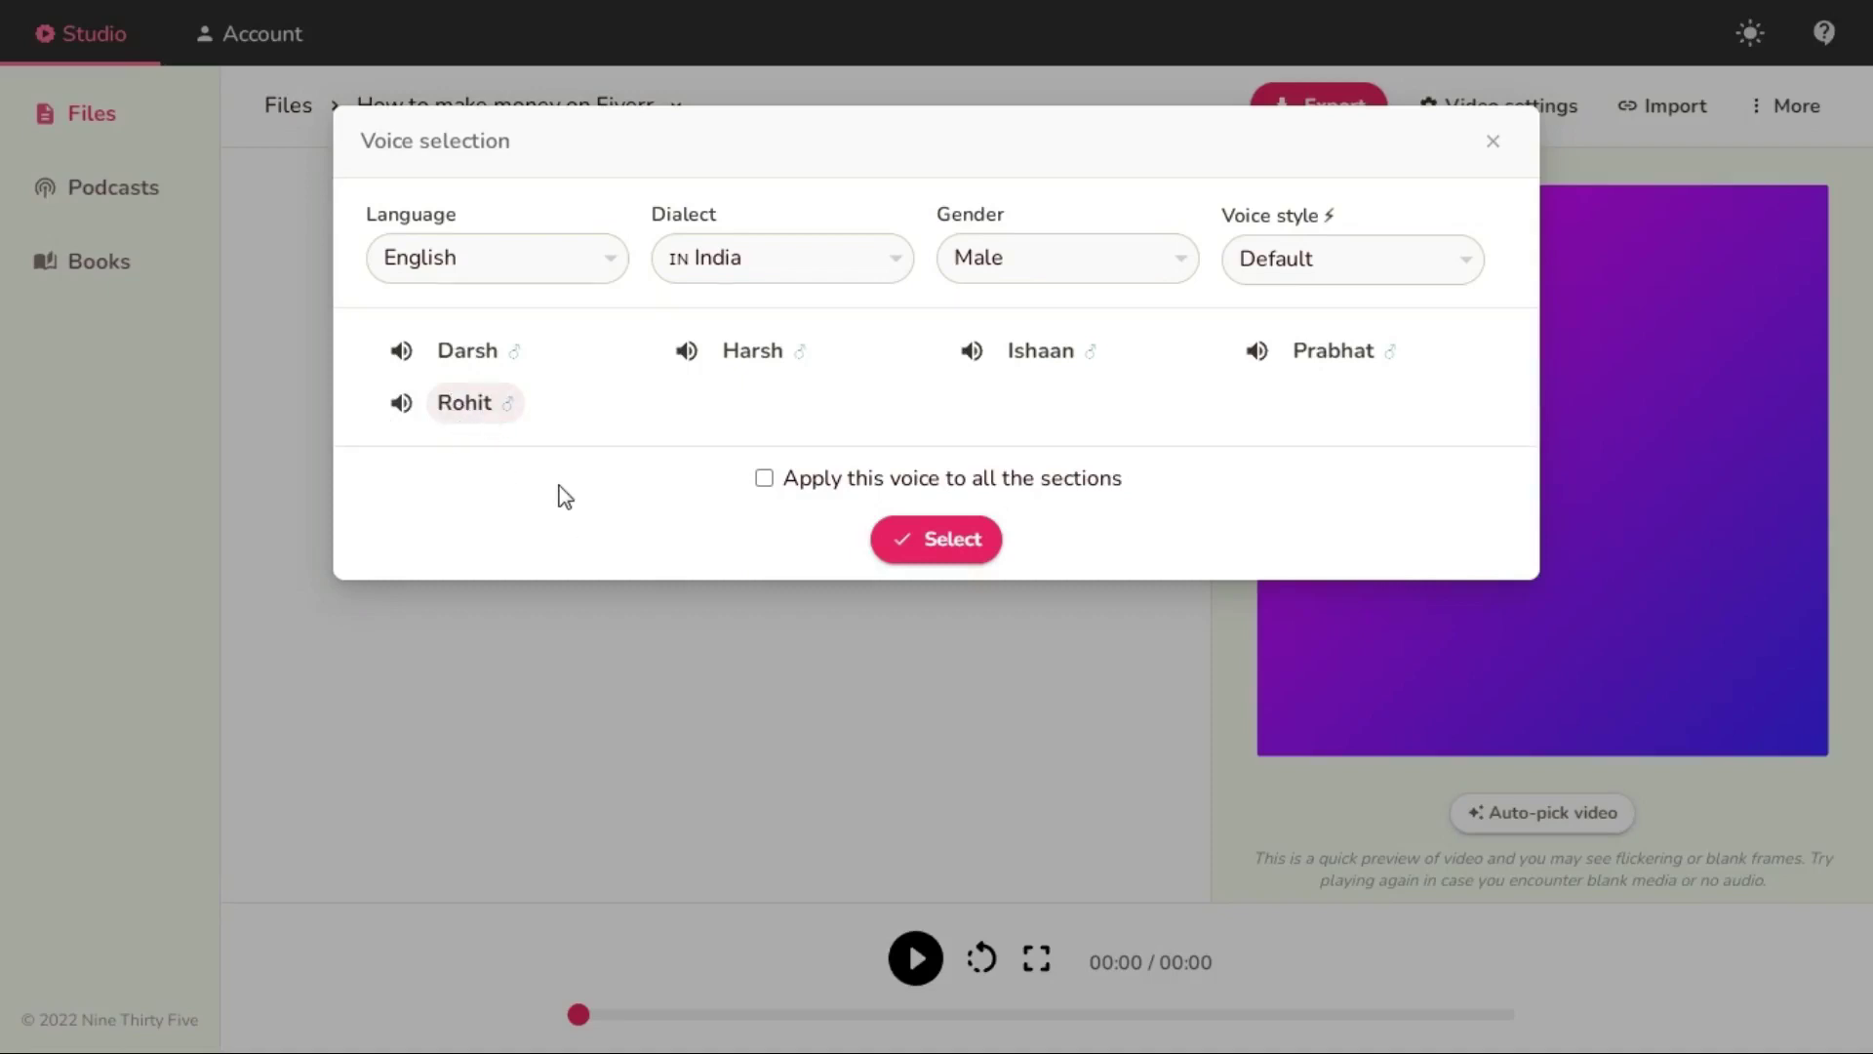
pyautogui.click(922, 546)
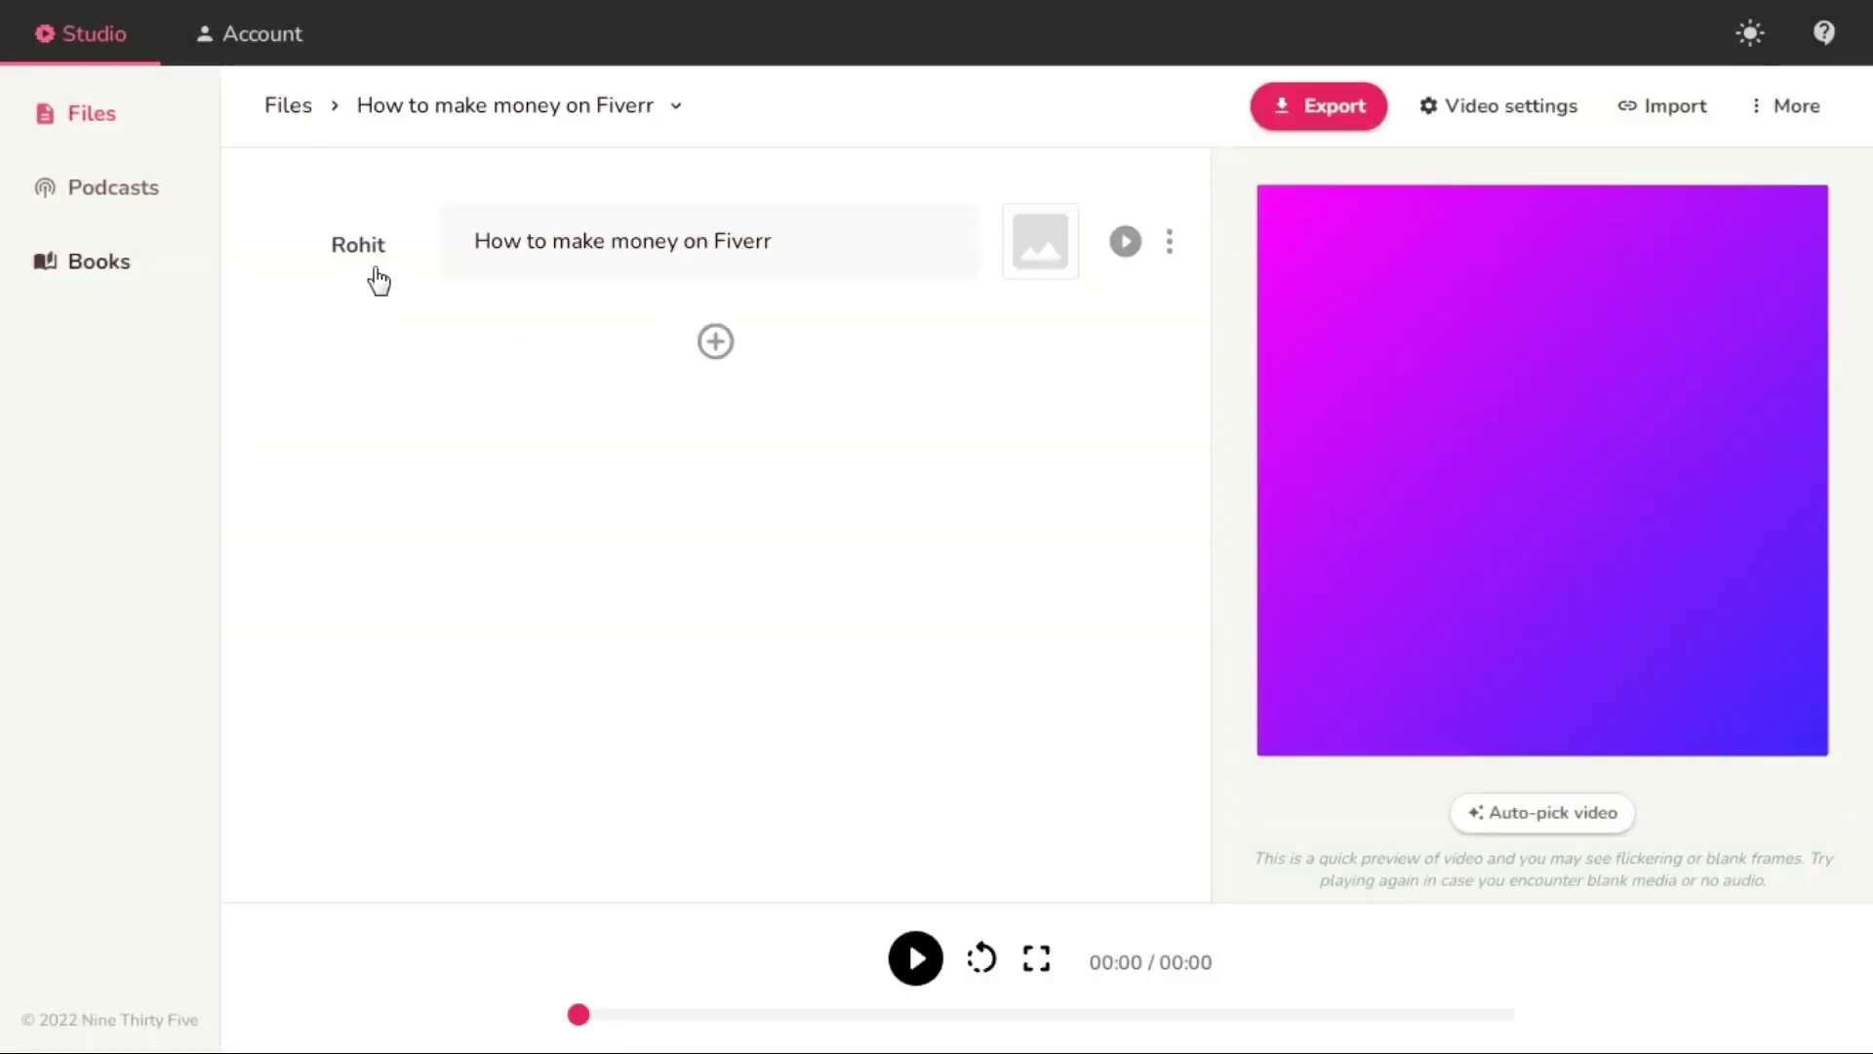
# Step: Open the media picker for the title section and set the stock media type to GIF
pyautogui.click(683, 244)
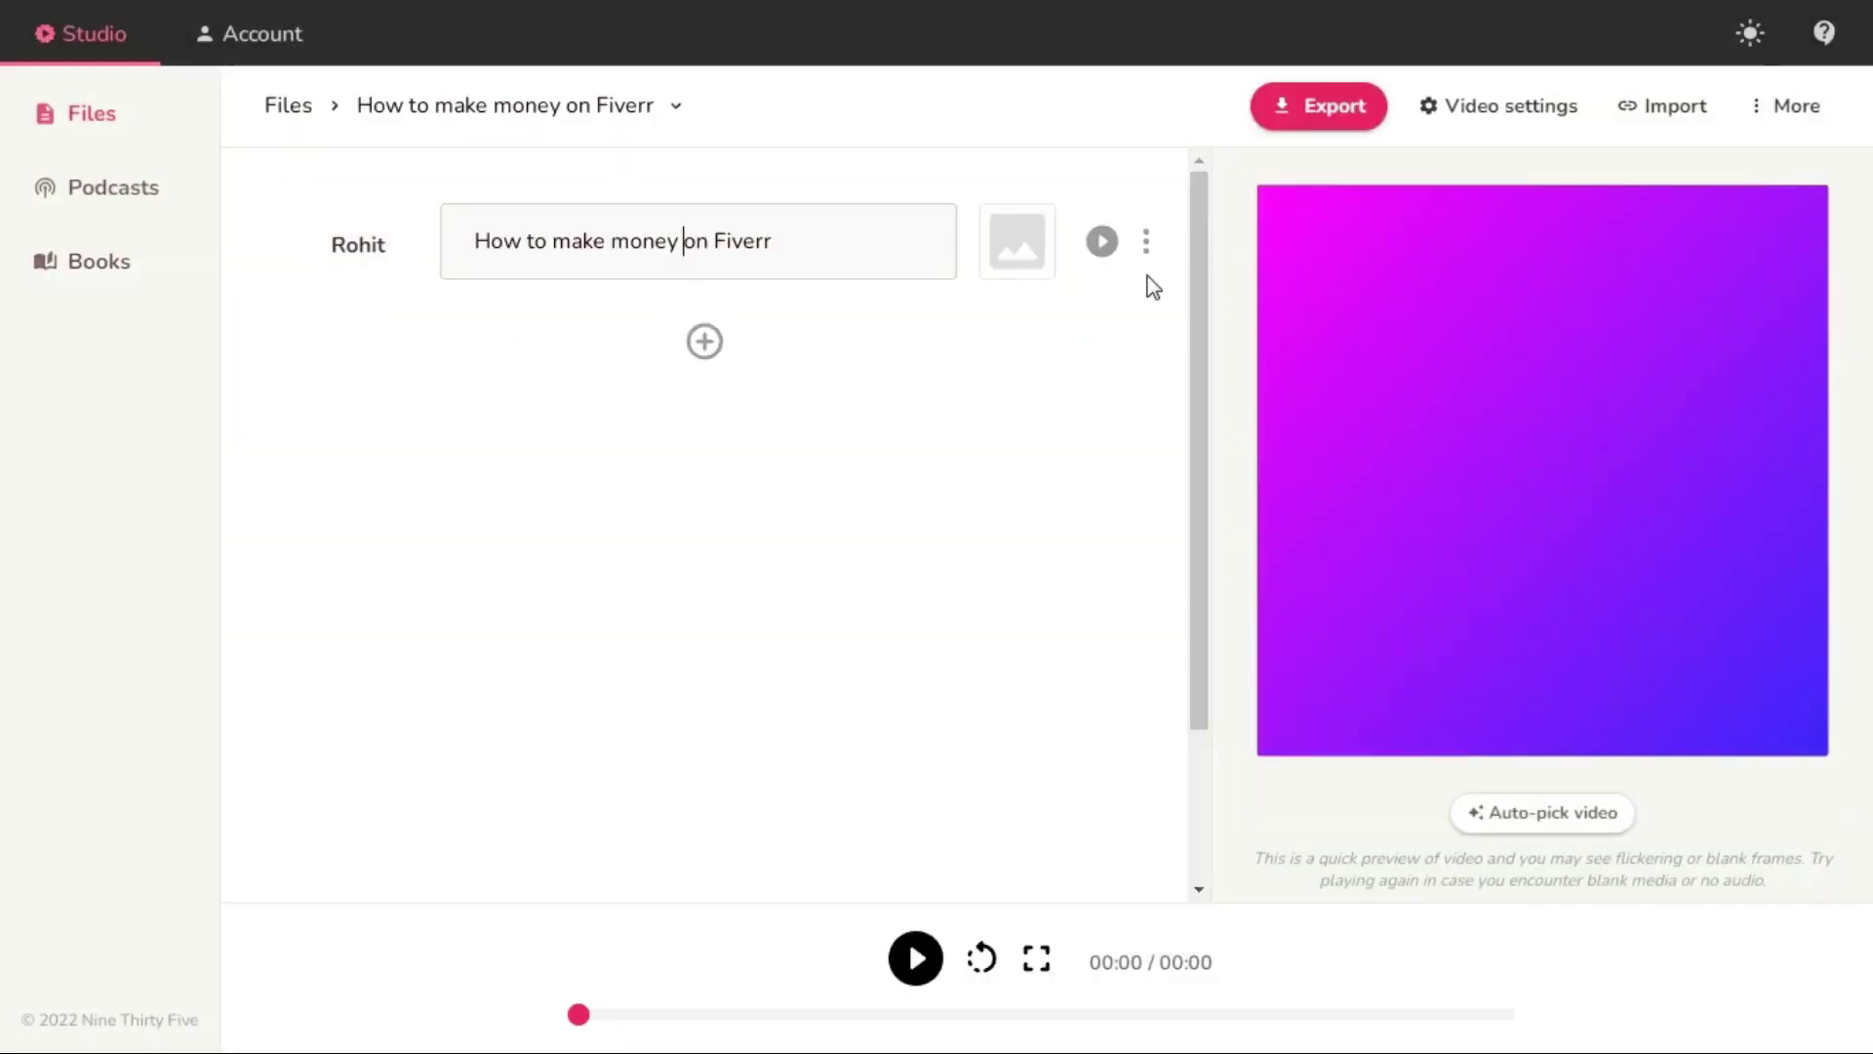
pyautogui.click(1004, 256)
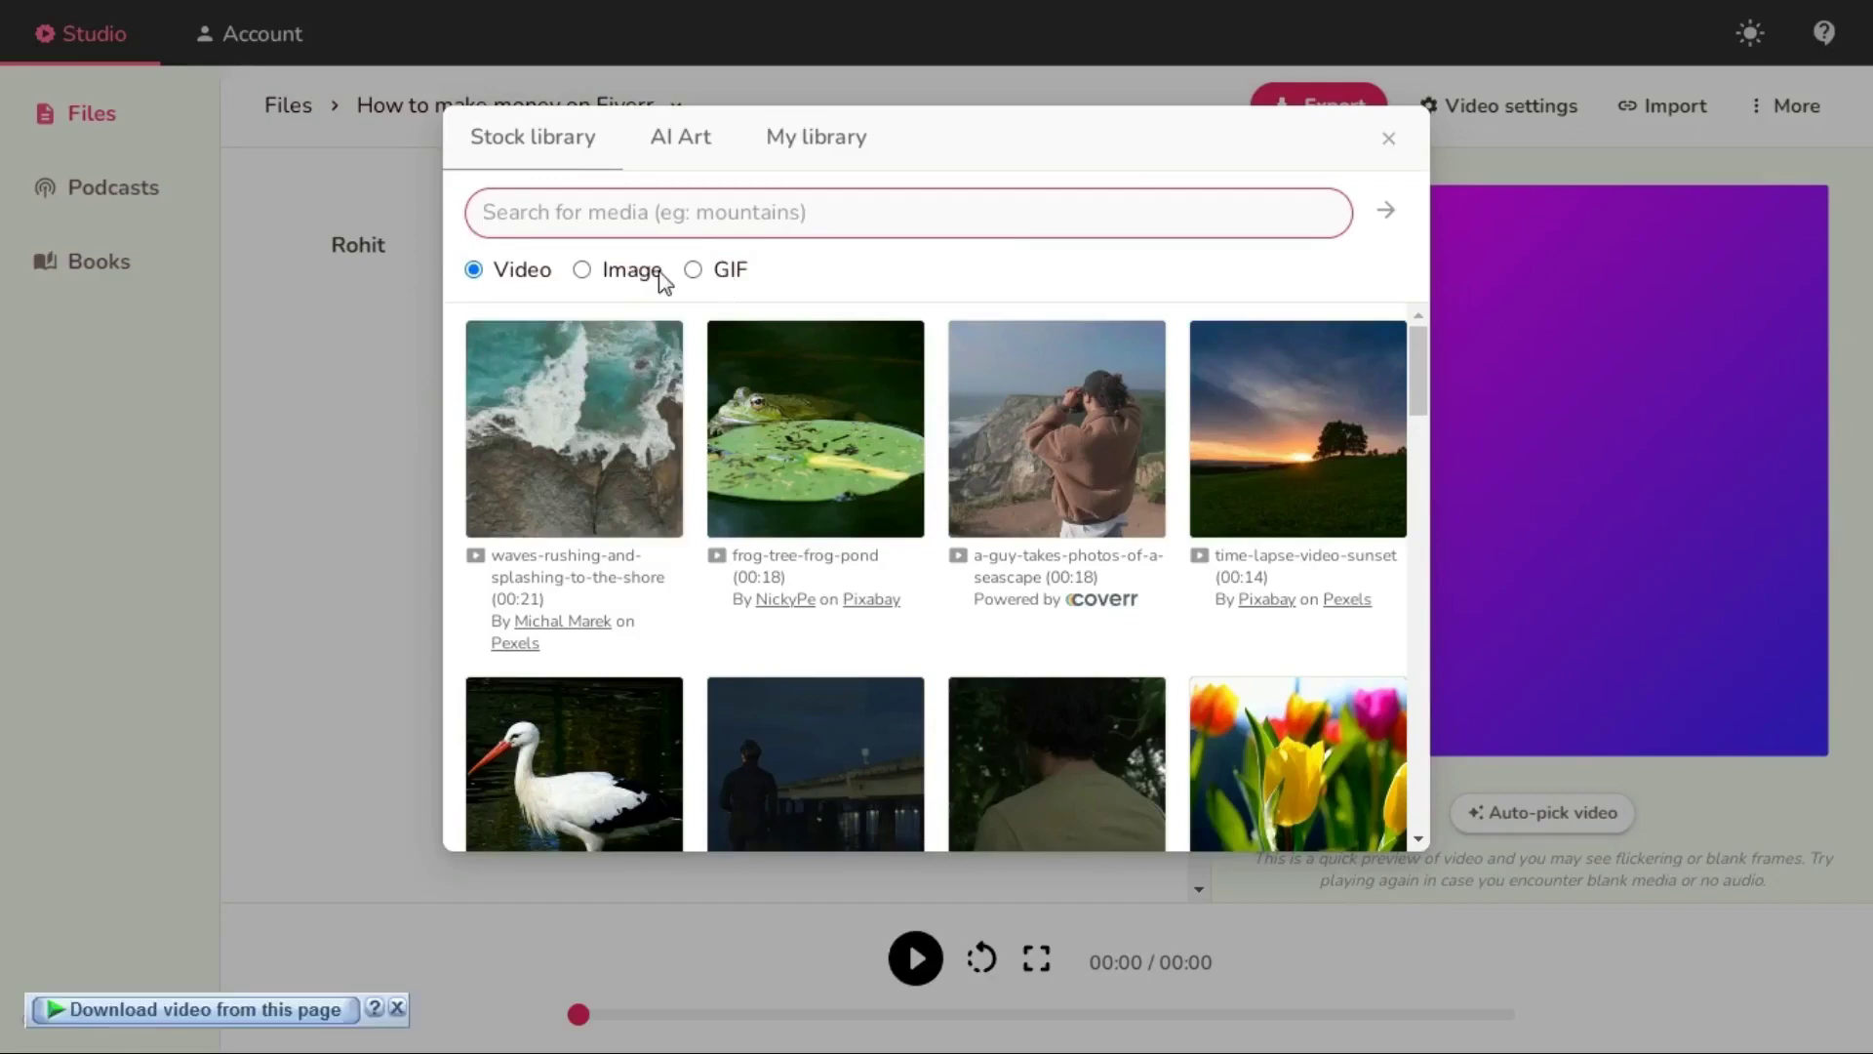
pyautogui.click(608, 281)
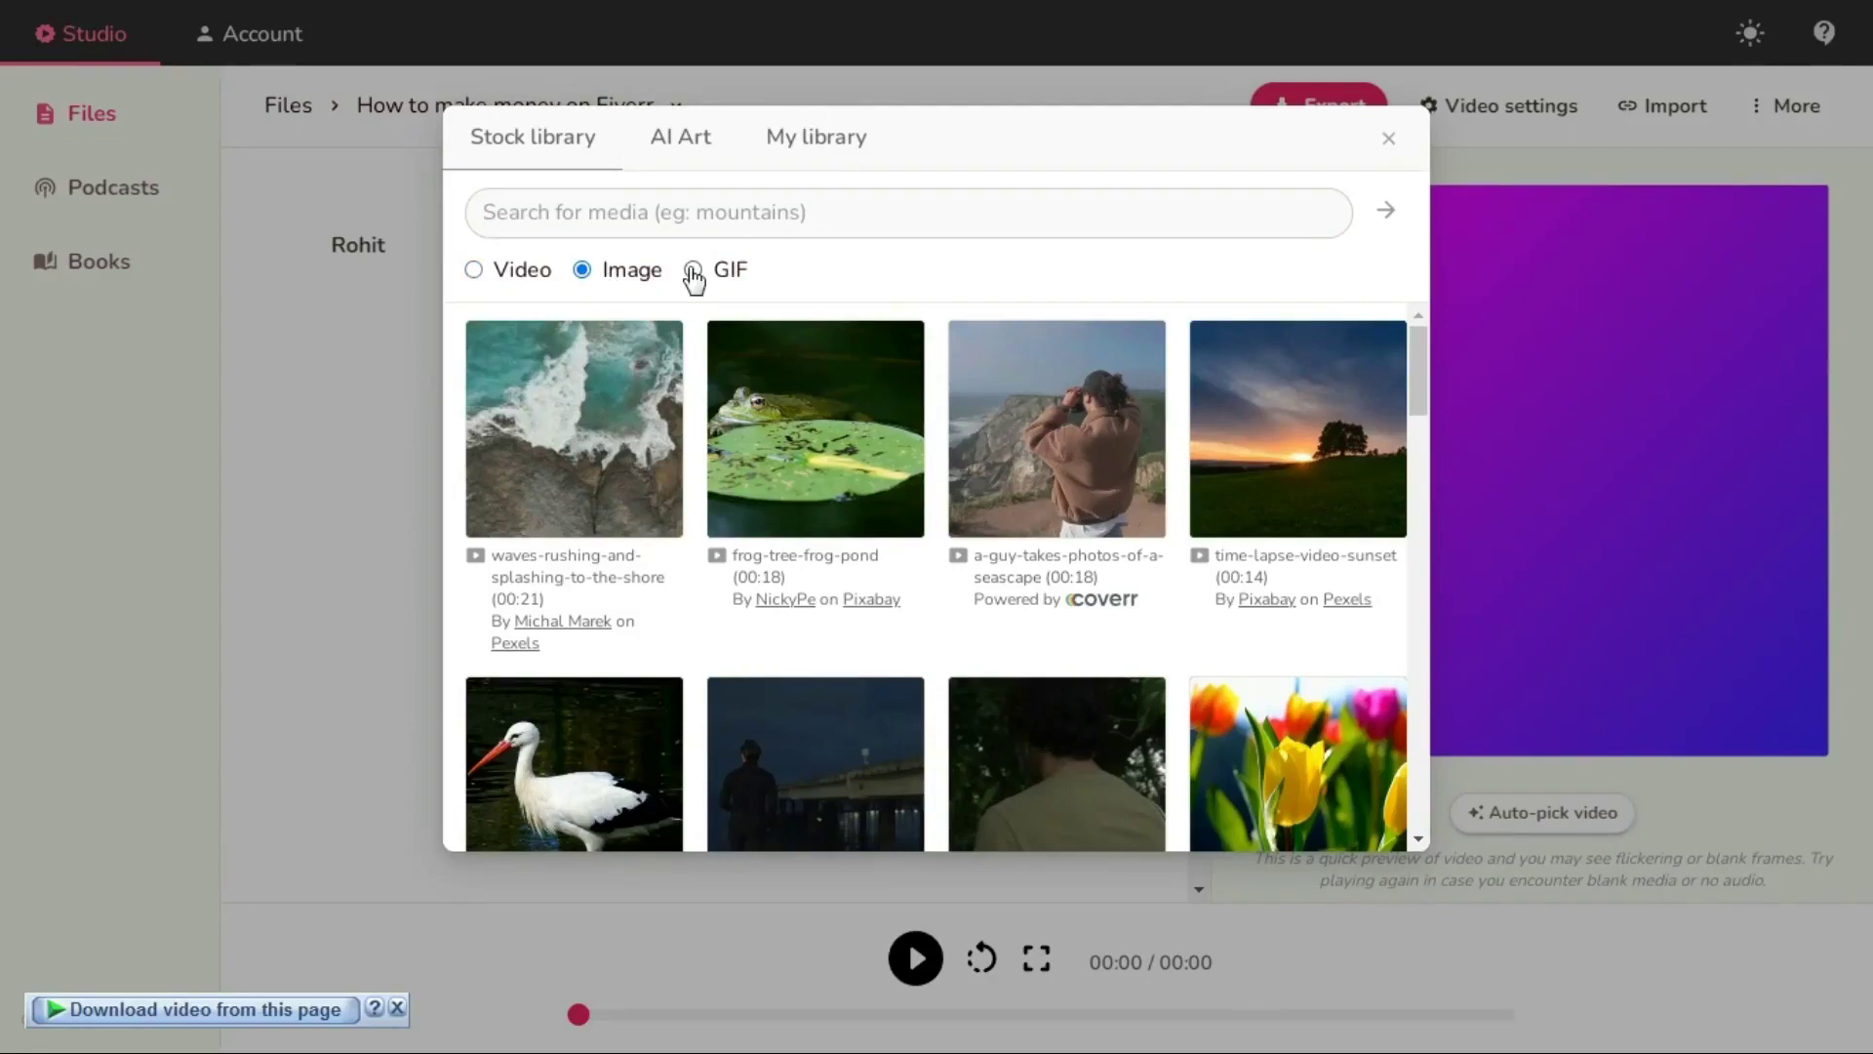
pyautogui.click(693, 274)
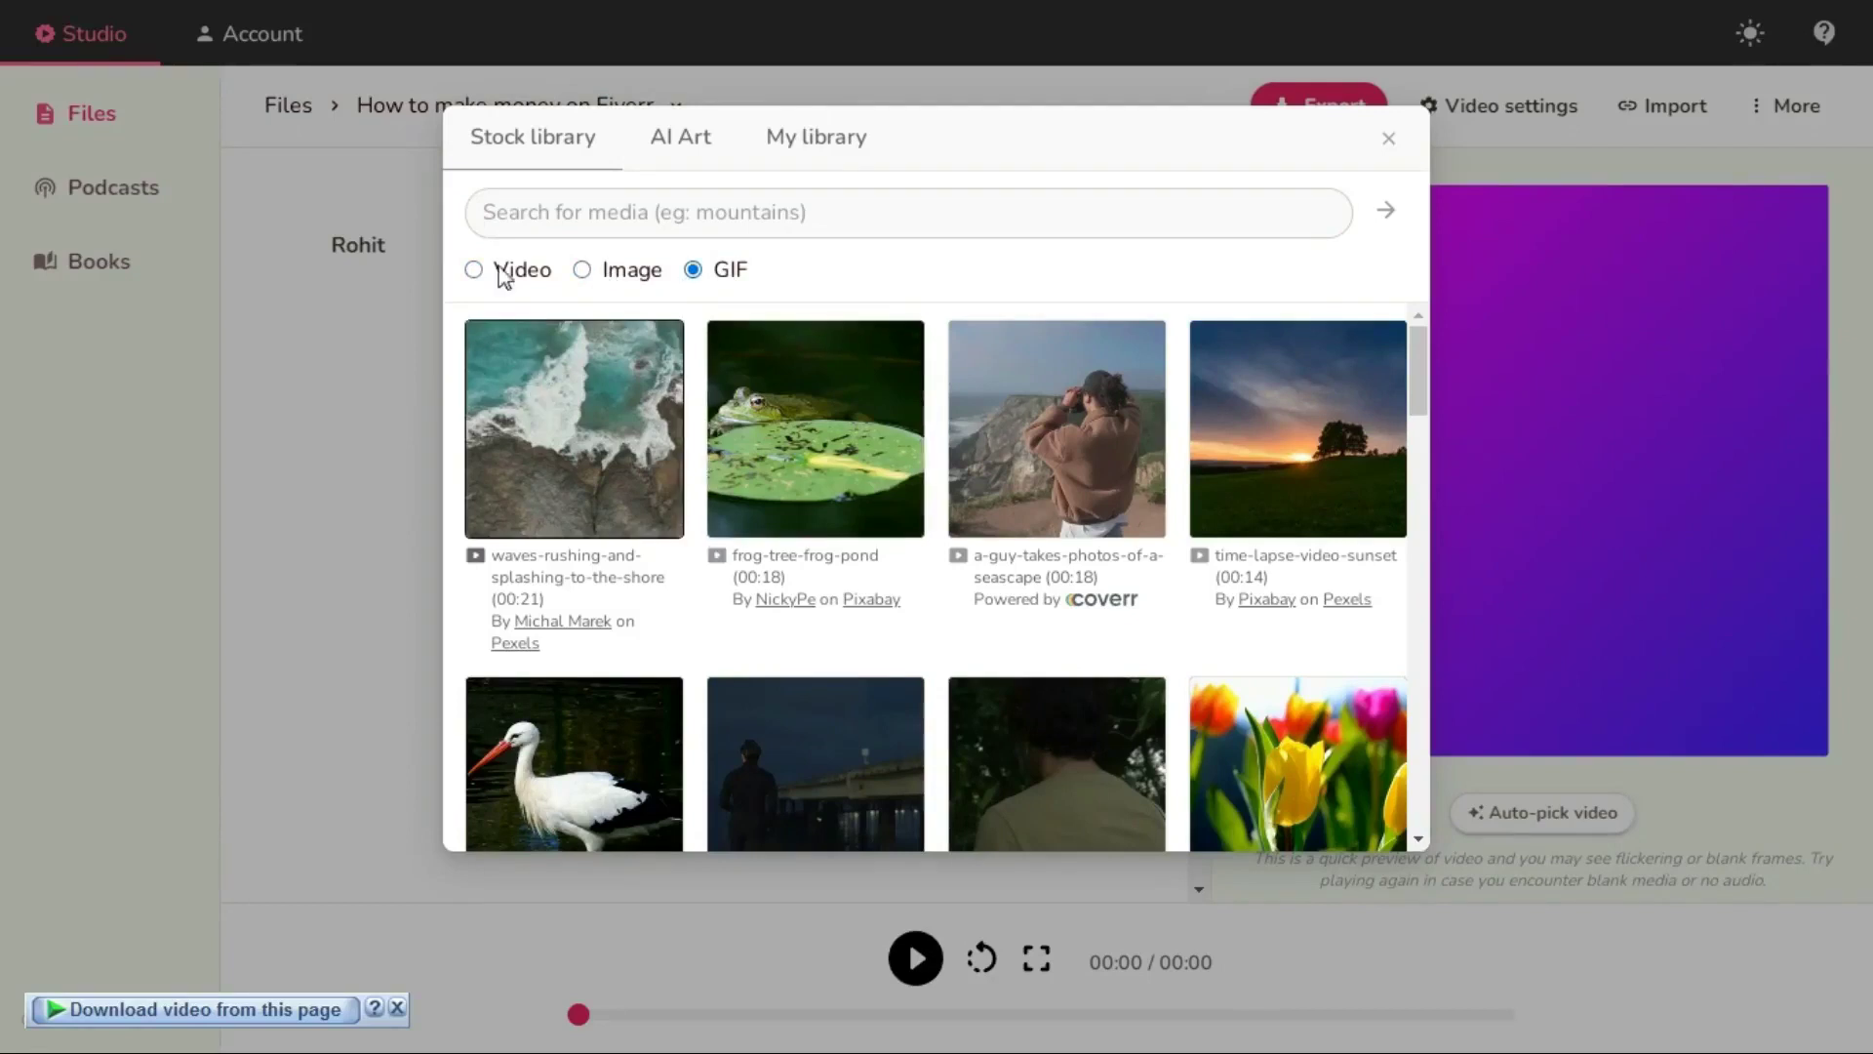
# Step: Look at the AI Art and My library media sources, and return to the stock library
pyautogui.click(680, 157)
pyautogui.click(661, 227)
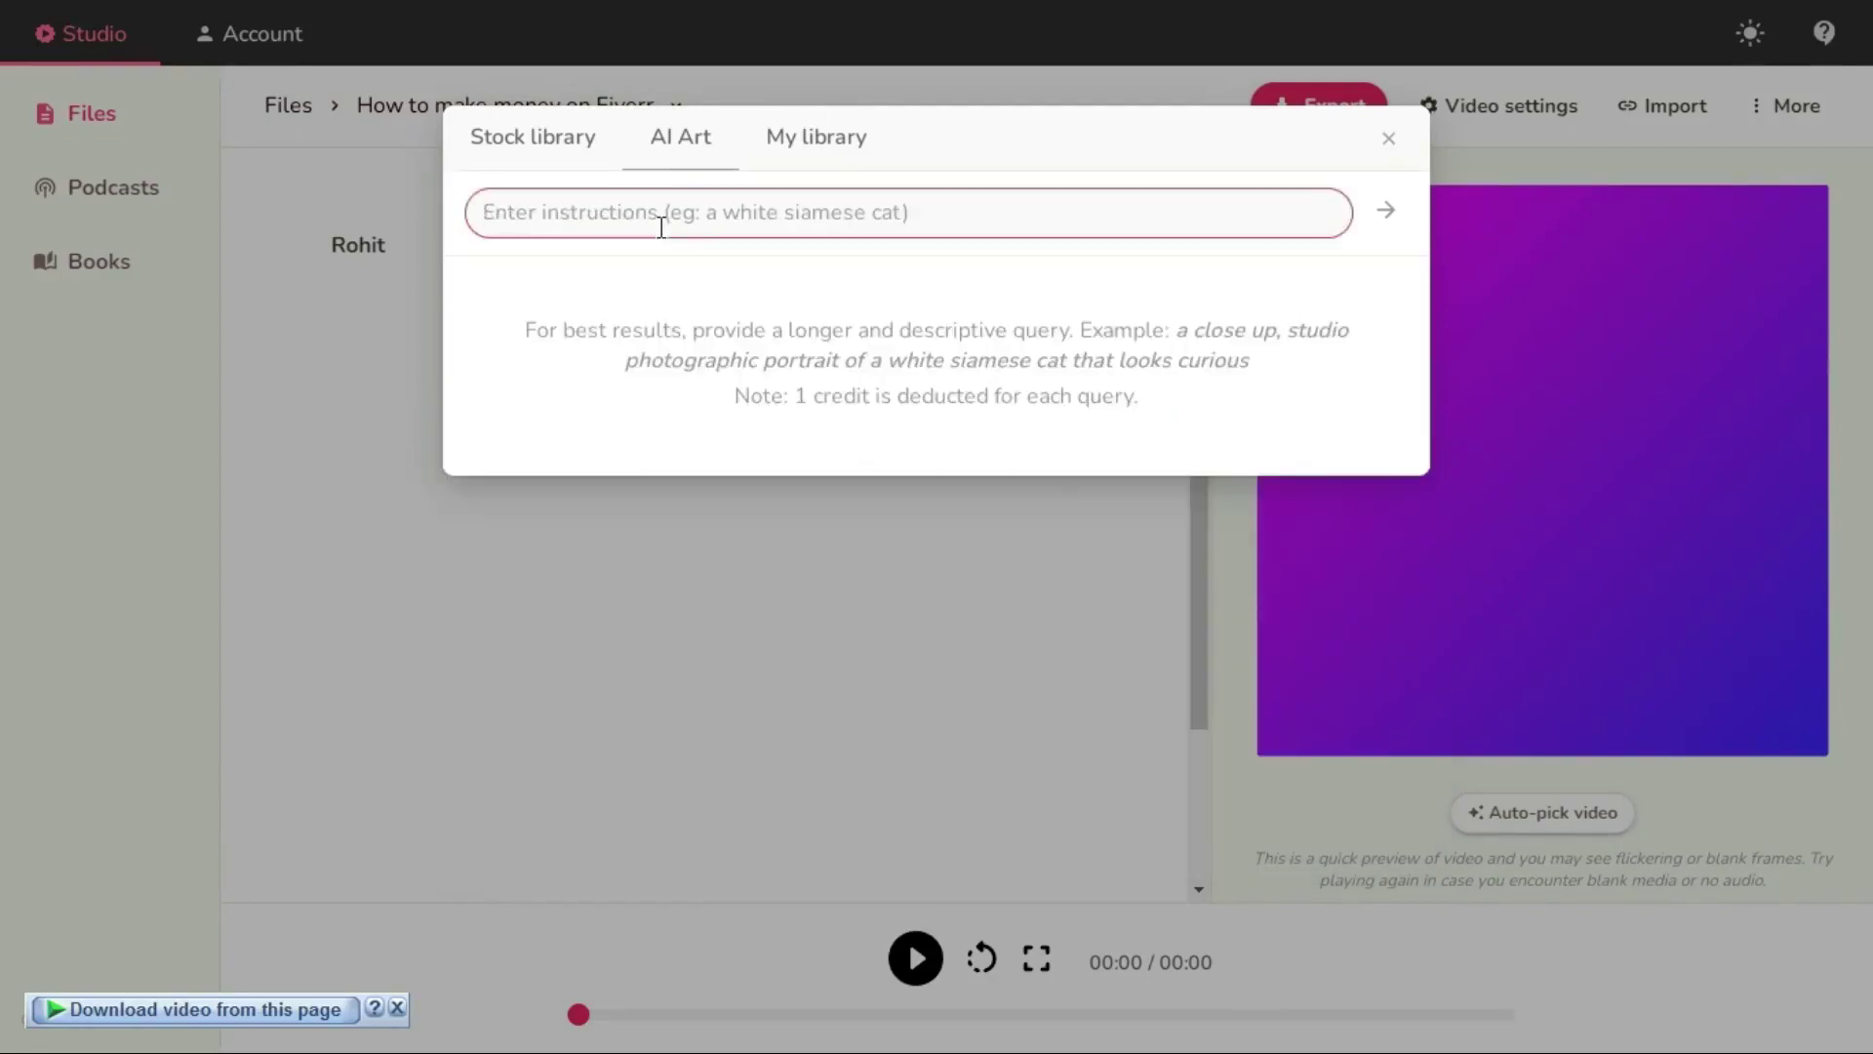
pyautogui.click(837, 146)
pyautogui.click(837, 146)
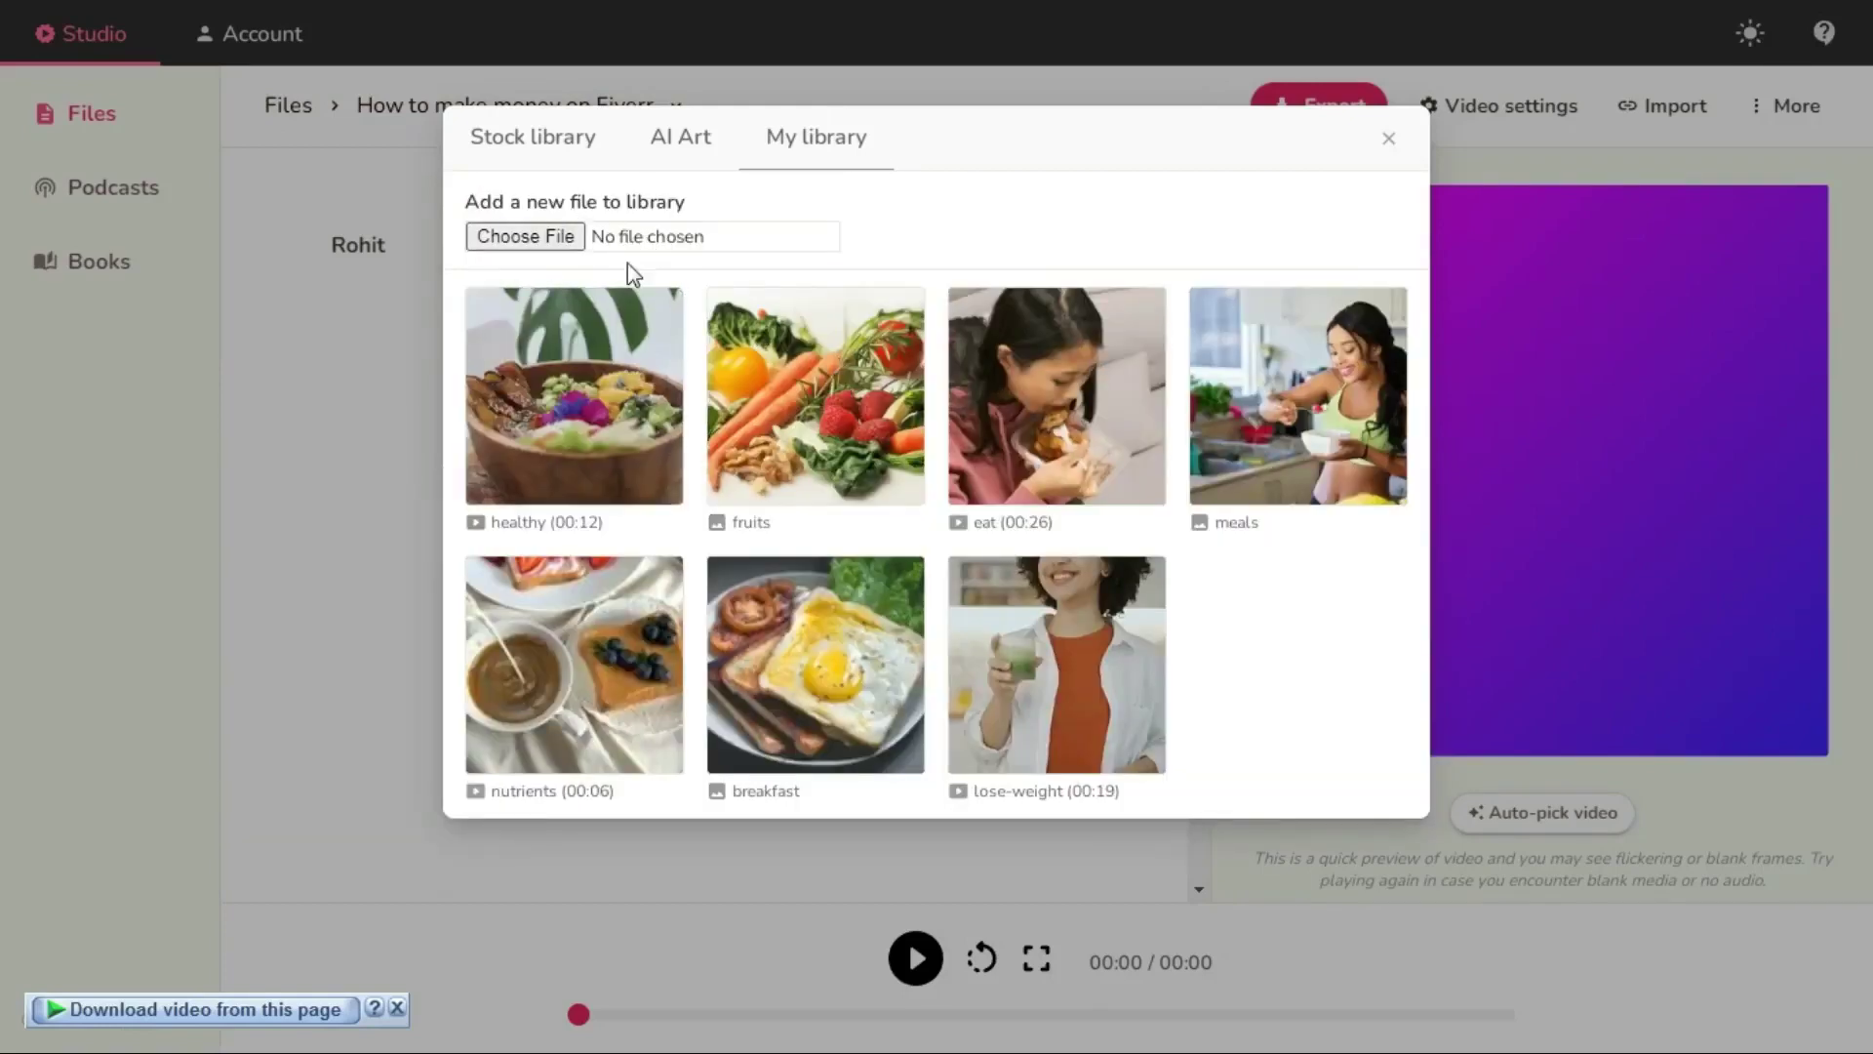
pyautogui.click(581, 151)
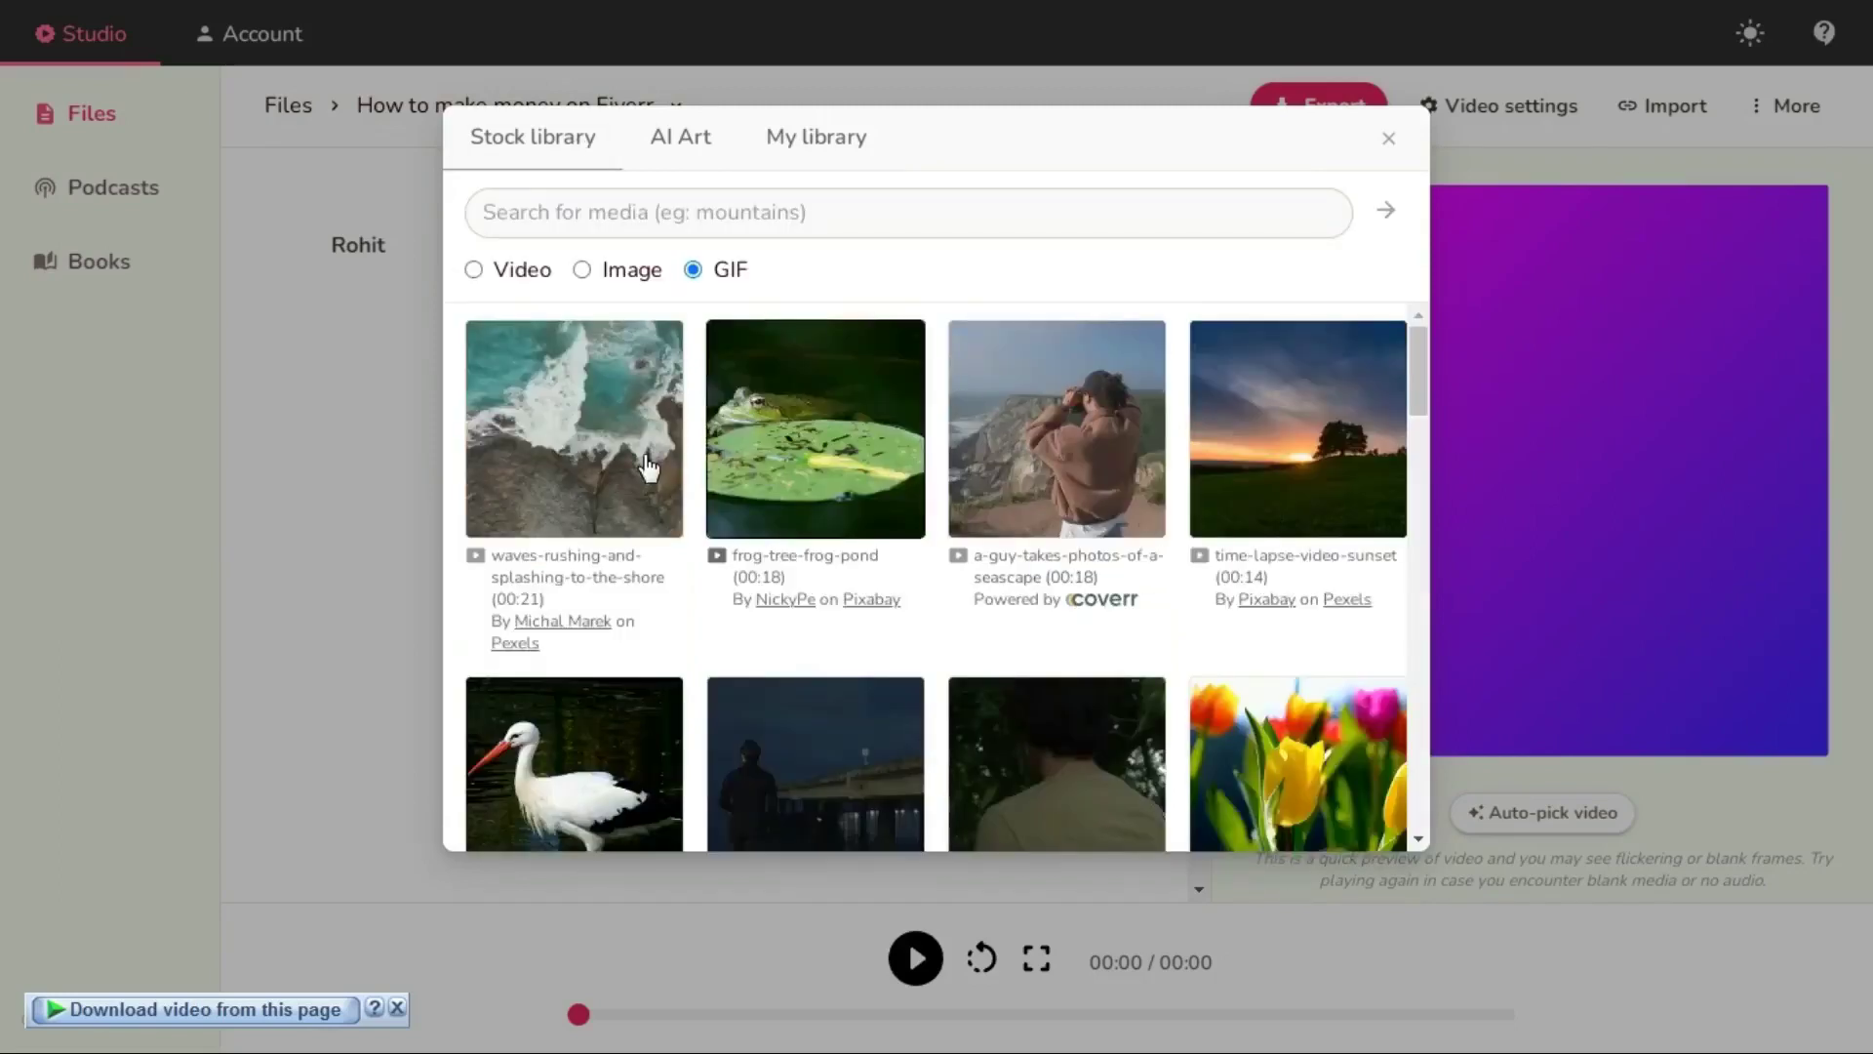
# Step: Search the stock GIFs for "make money" and browse the results
pyautogui.scroll(-3, 649, 472)
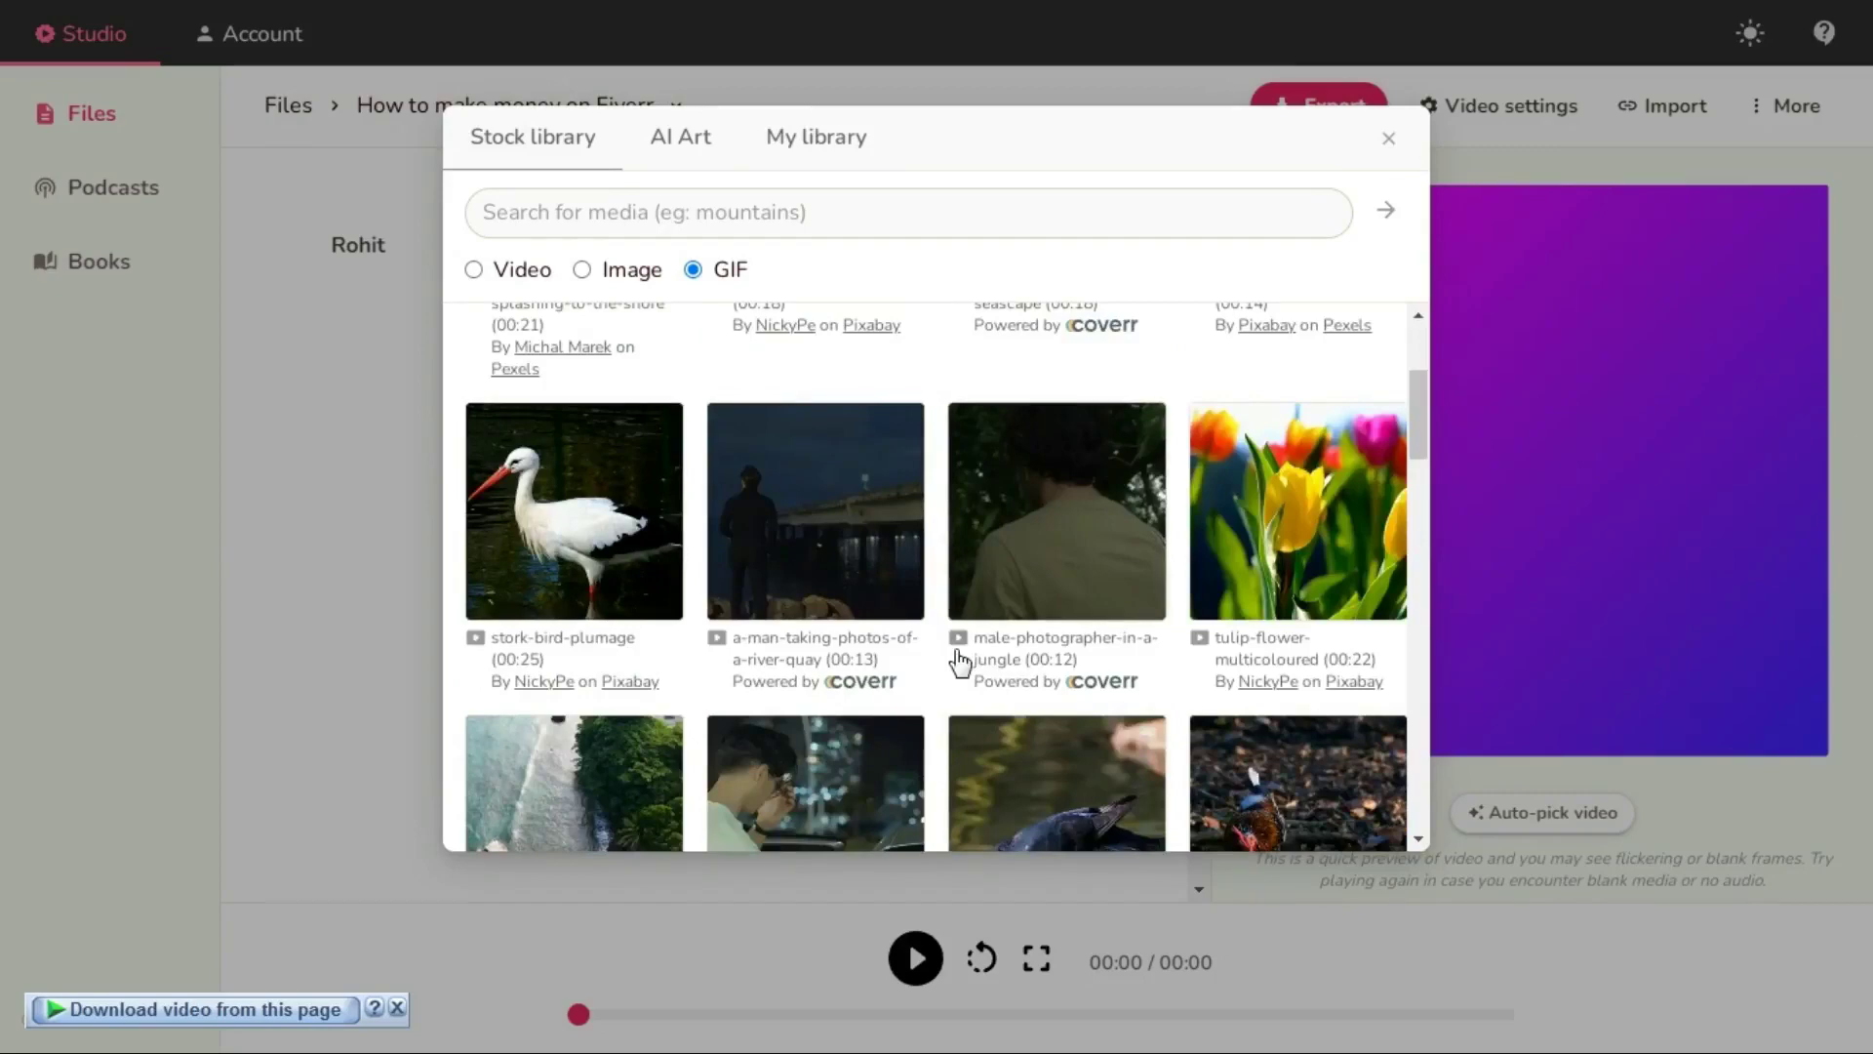
pyautogui.scroll(-3, 738, 510)
pyautogui.scroll(5, 738, 510)
pyautogui.click(686, 221)
pyautogui.write('mak3e')
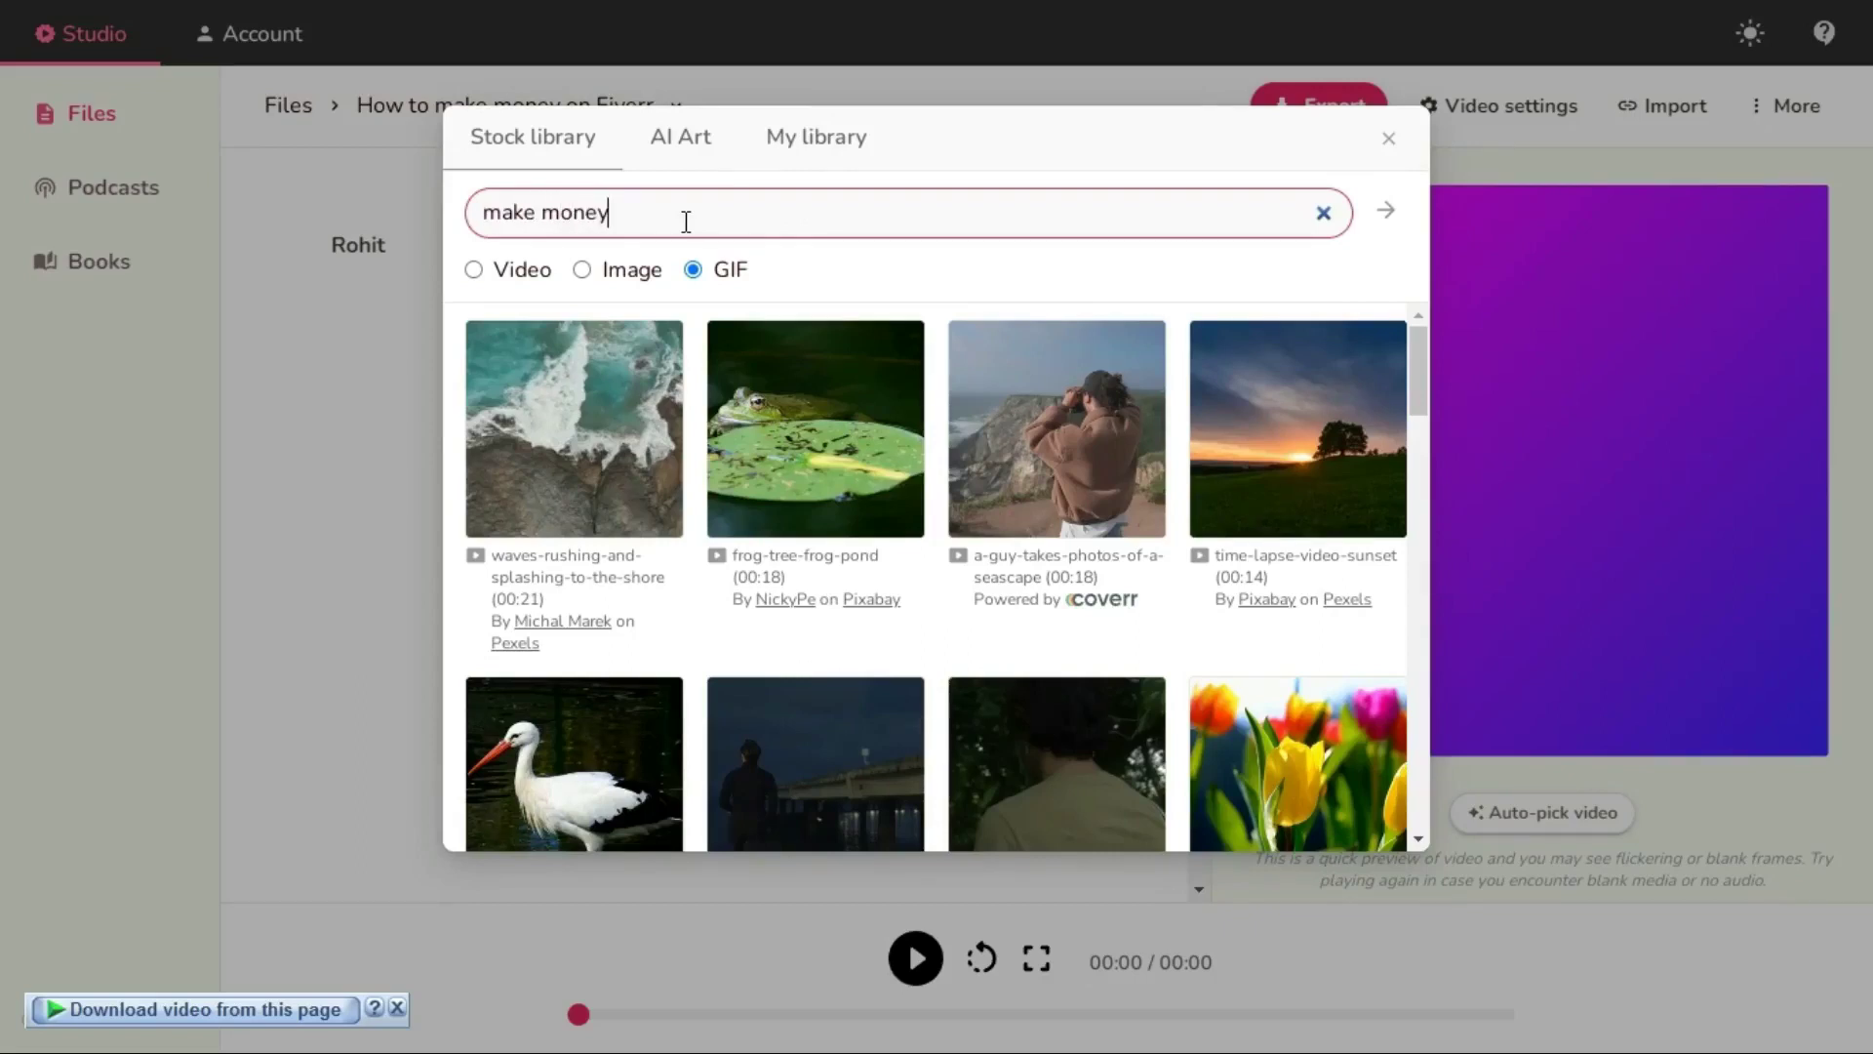
pyautogui.click(1385, 210)
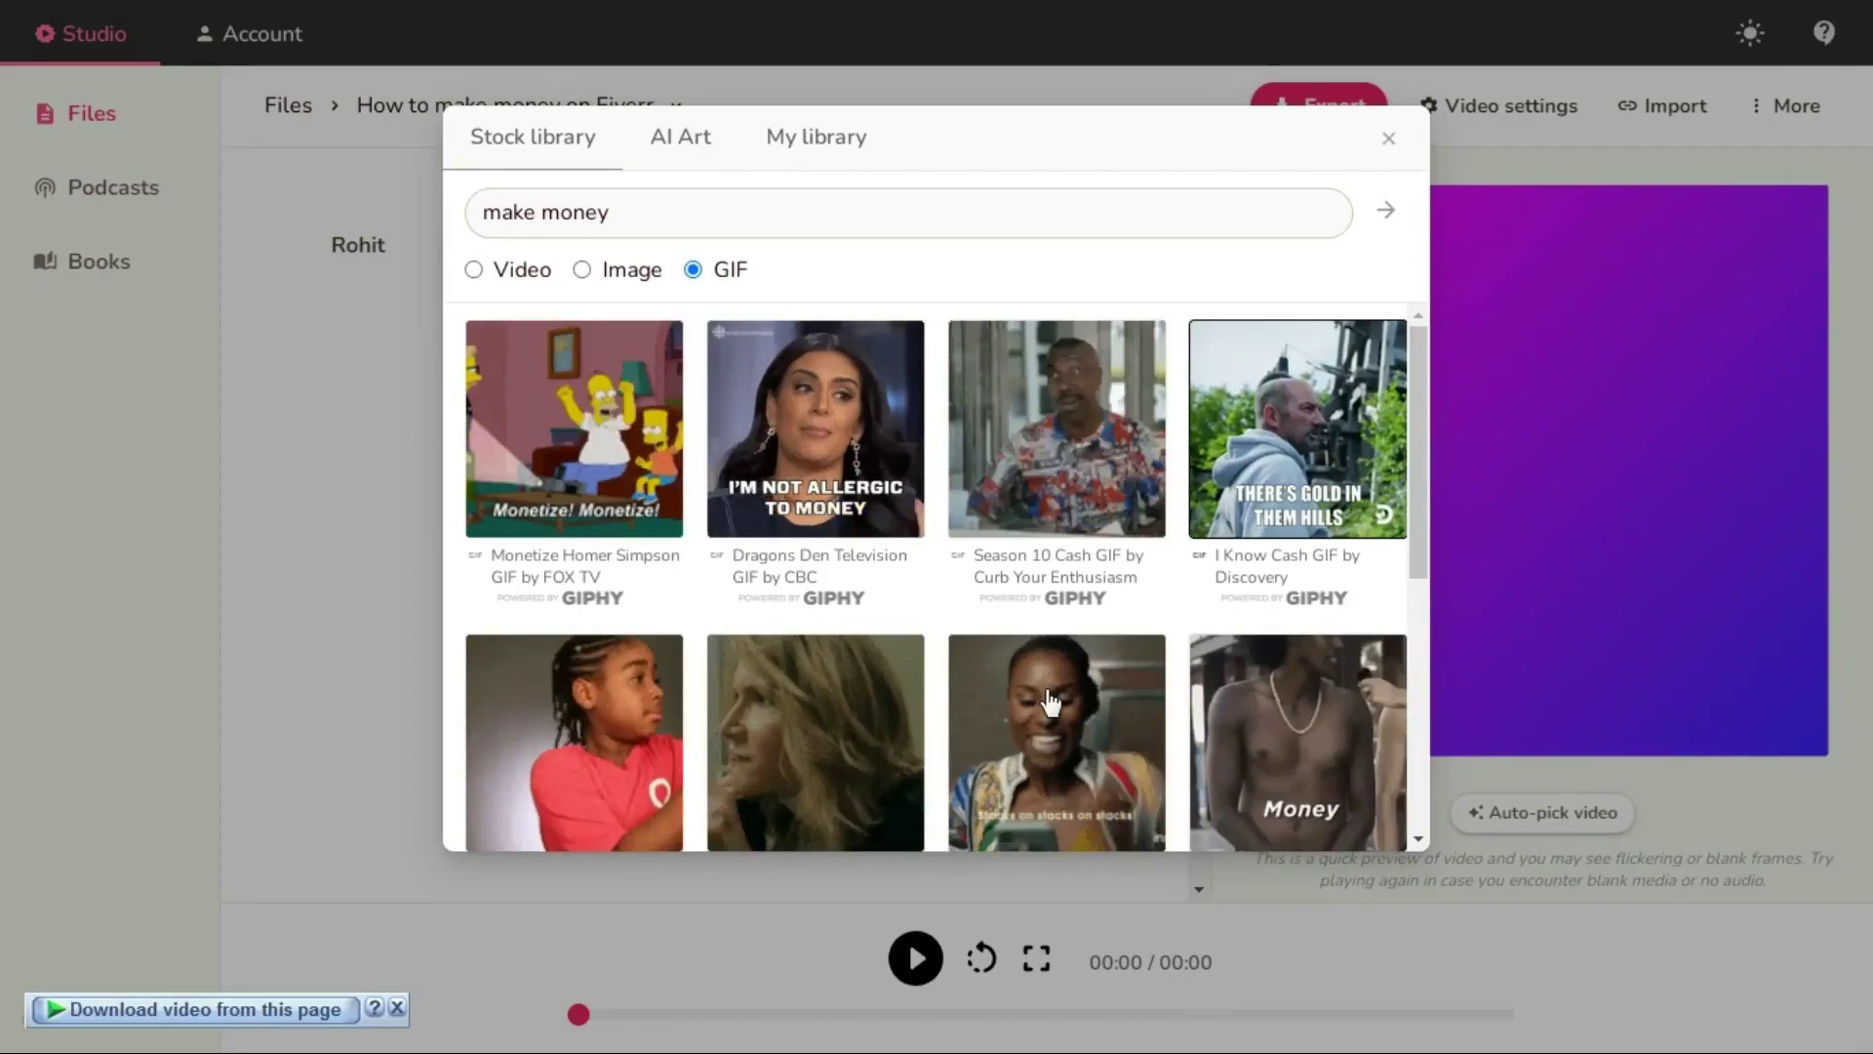
pyautogui.scroll(-4, 1015, 722)
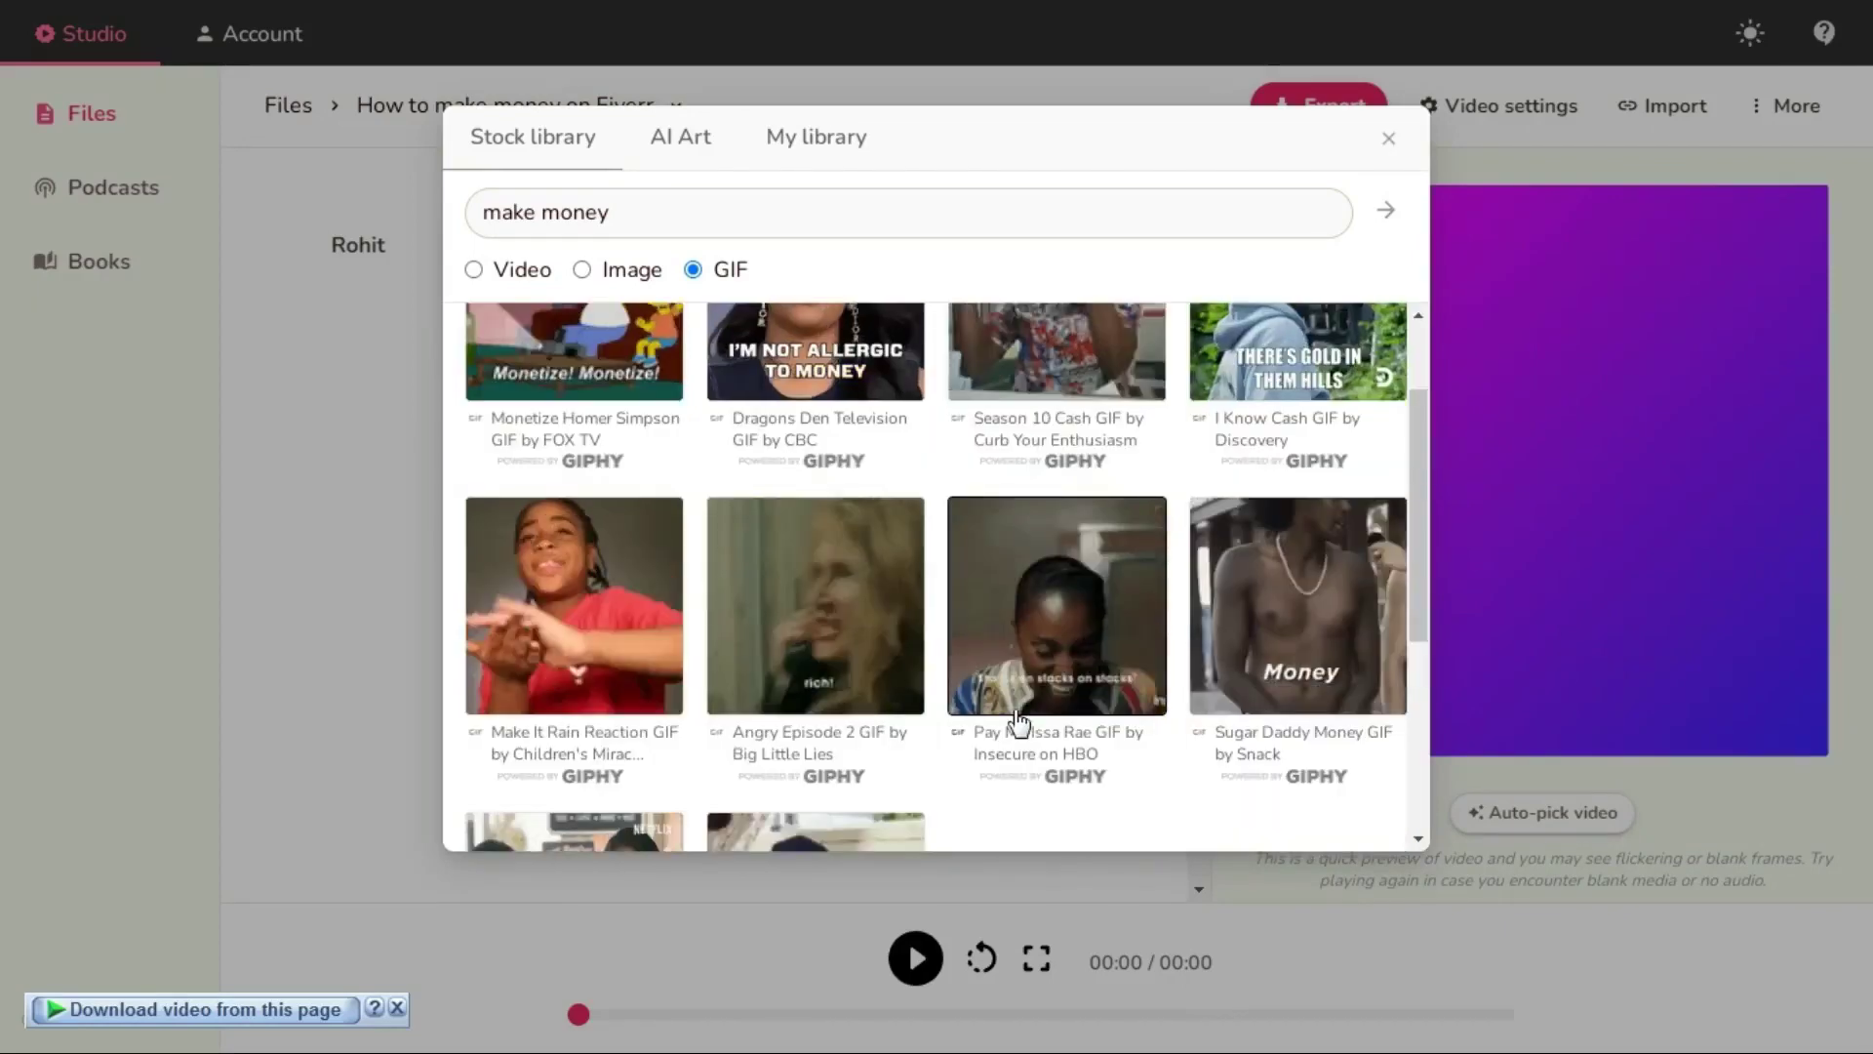
# Step: Search the stock videos for "make money" and assign the 30-second dollar bill clip to the title section
pyautogui.click(500, 273)
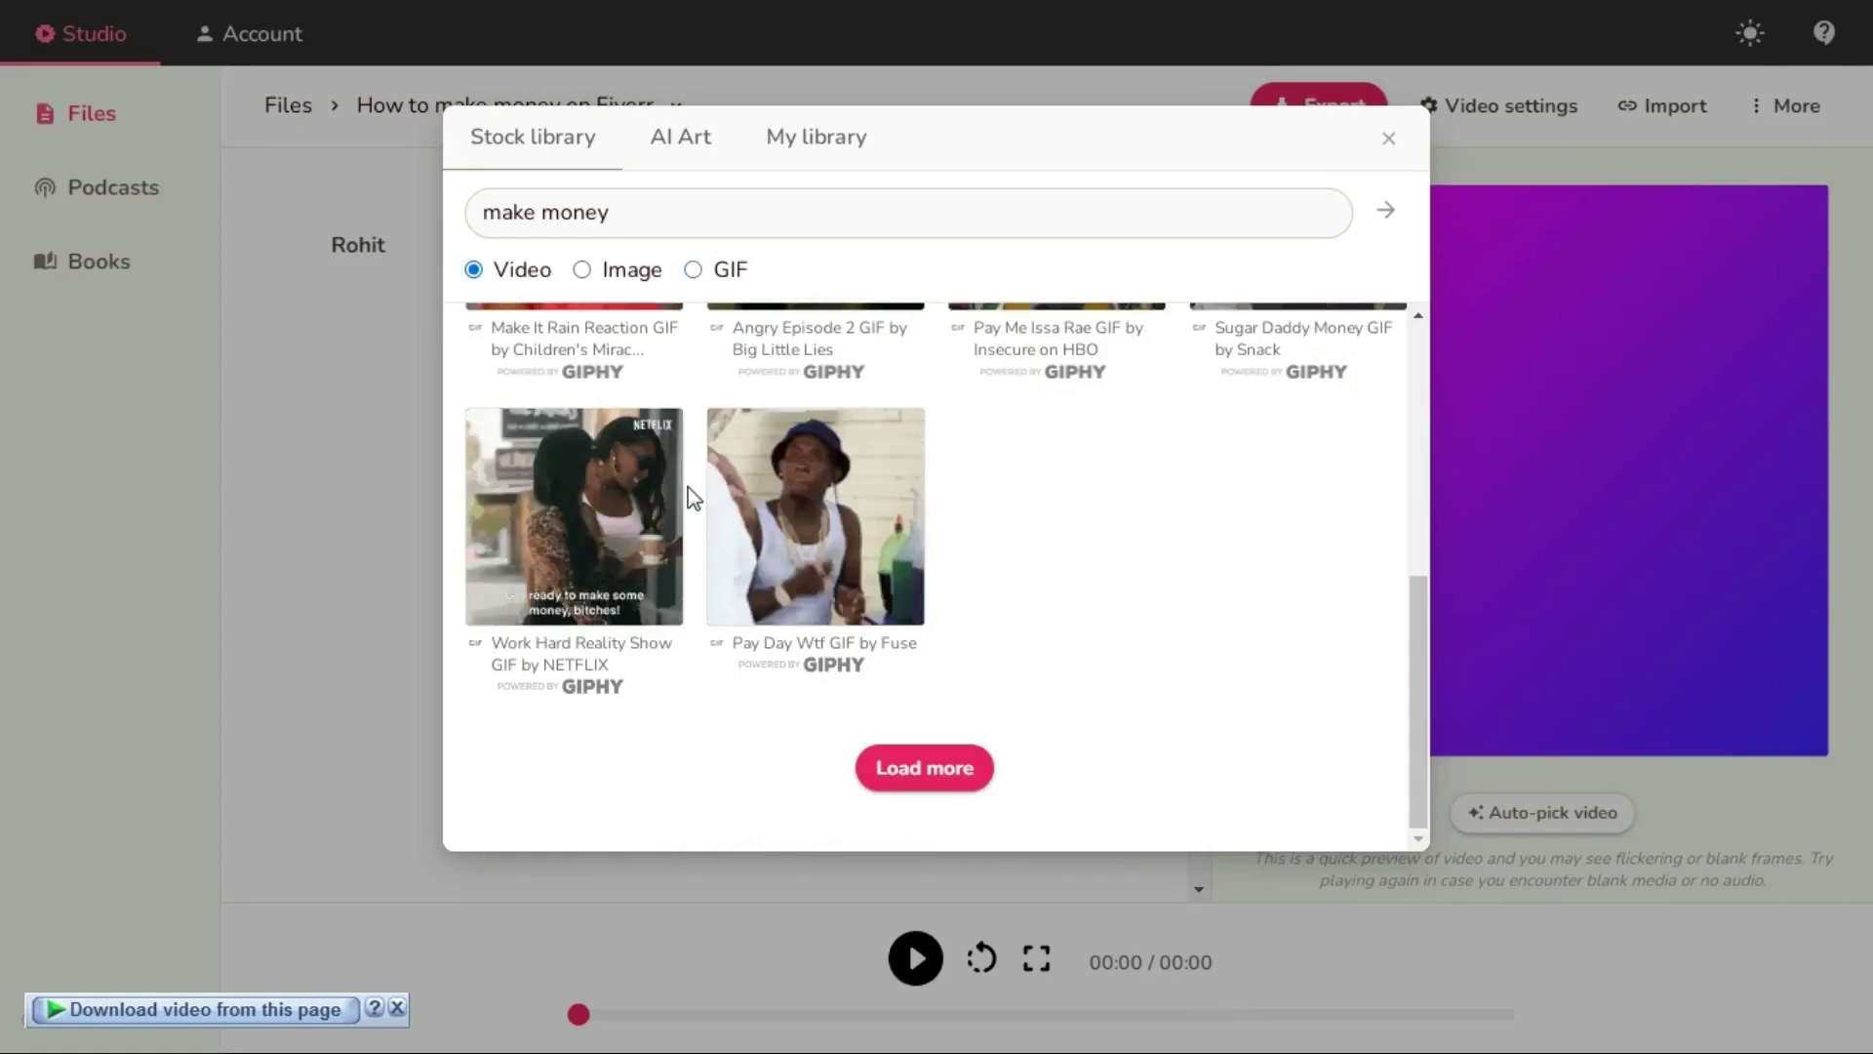
pyautogui.click(1386, 212)
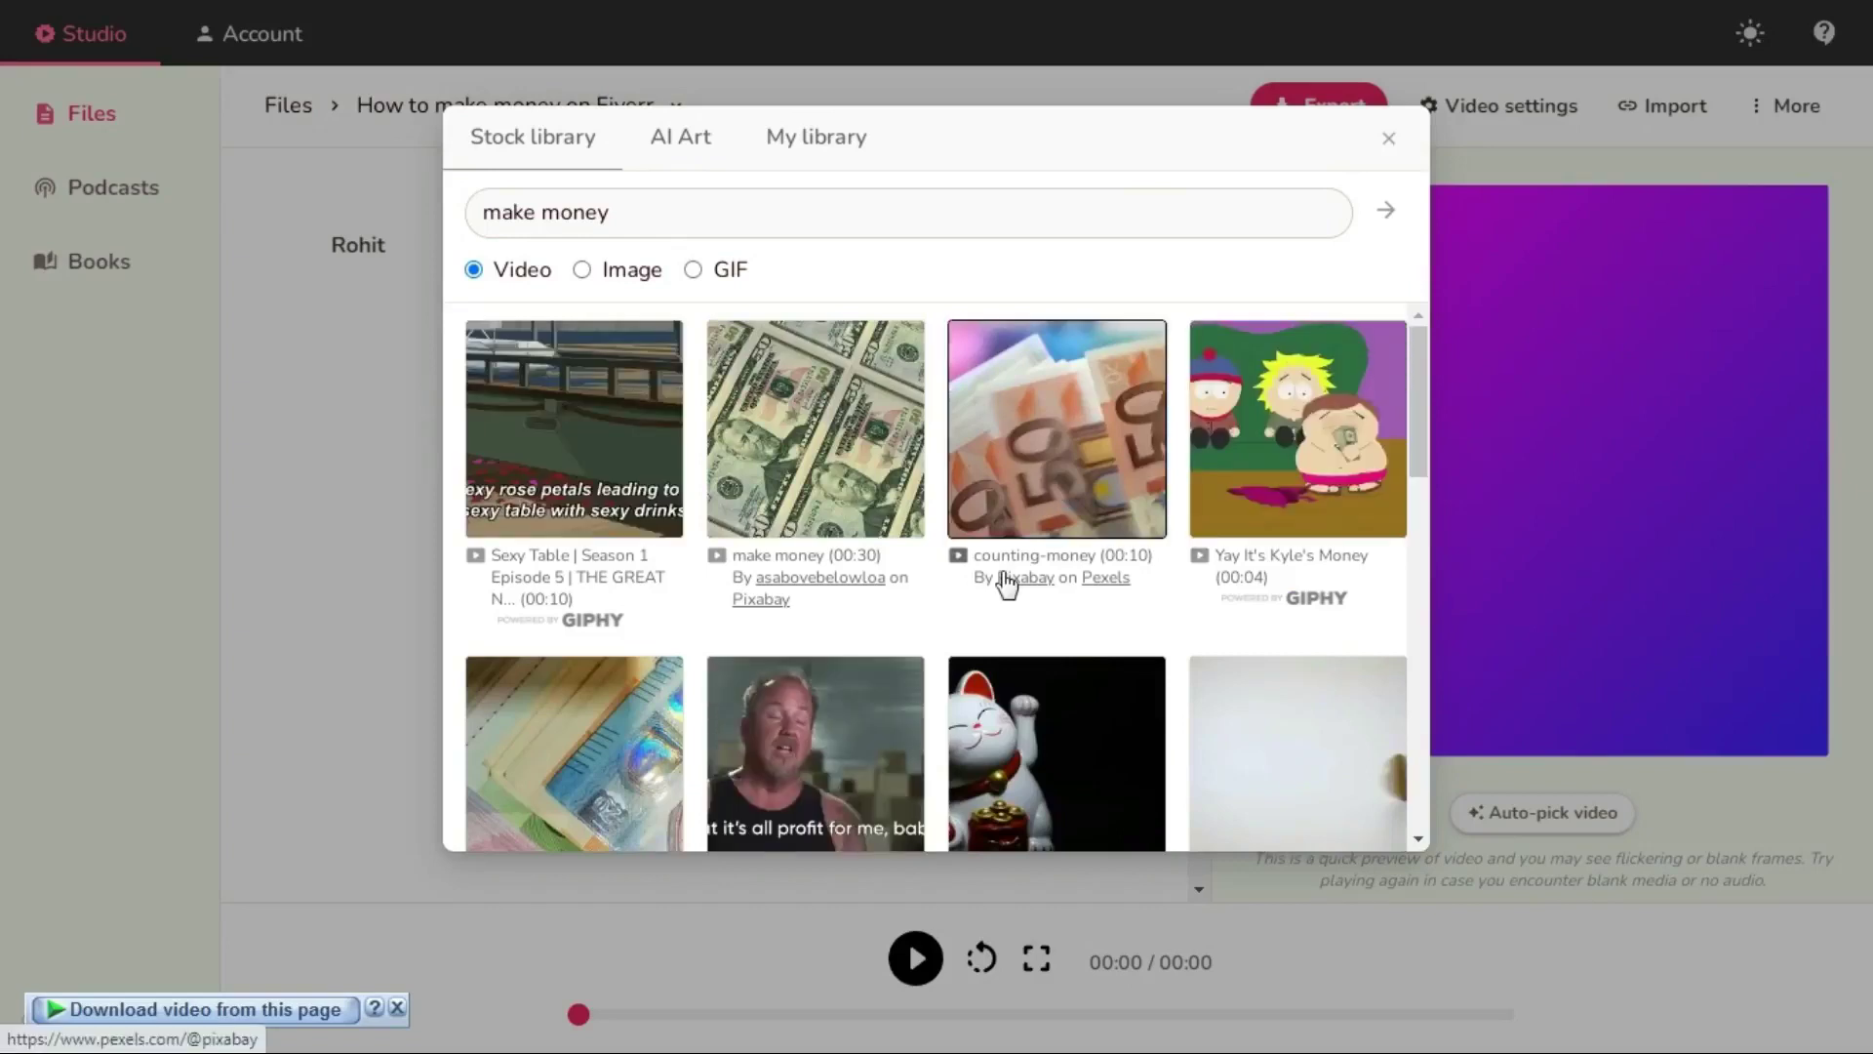
pyautogui.scroll(-3, 1005, 583)
pyautogui.scroll(3, 1006, 584)
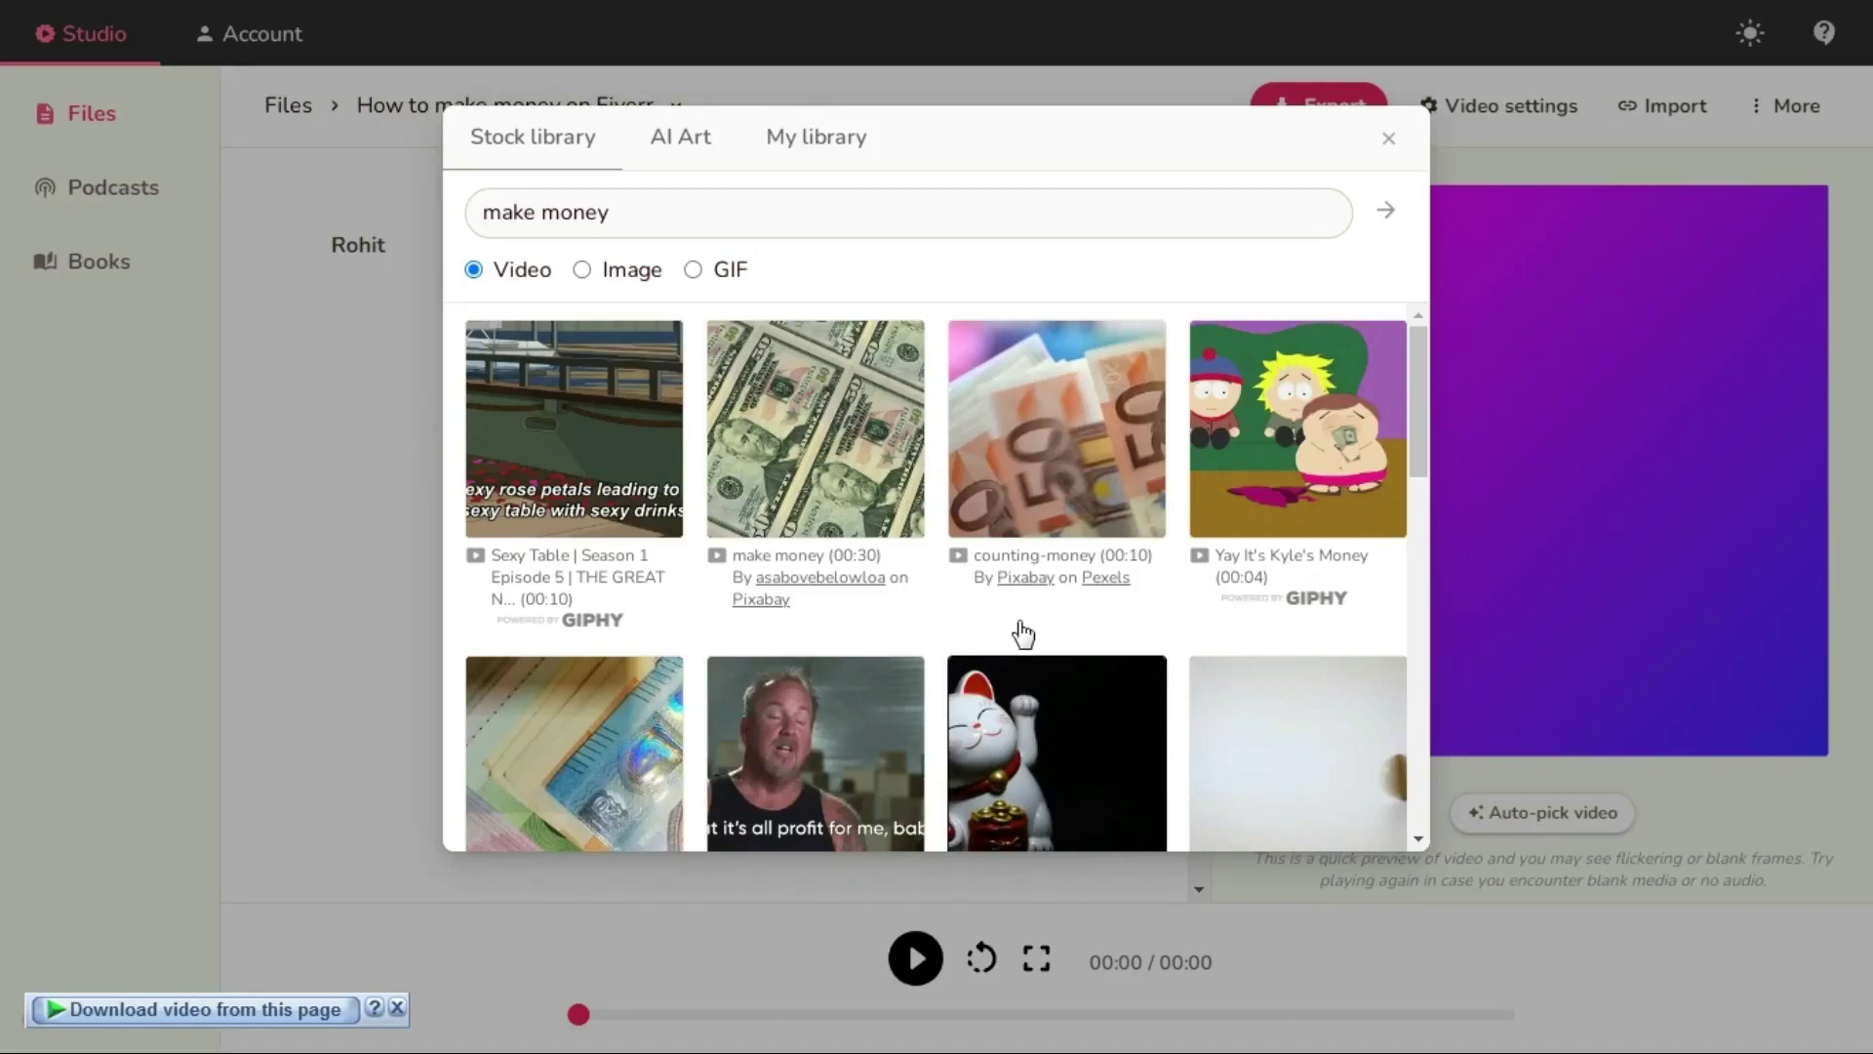
pyautogui.click(802, 429)
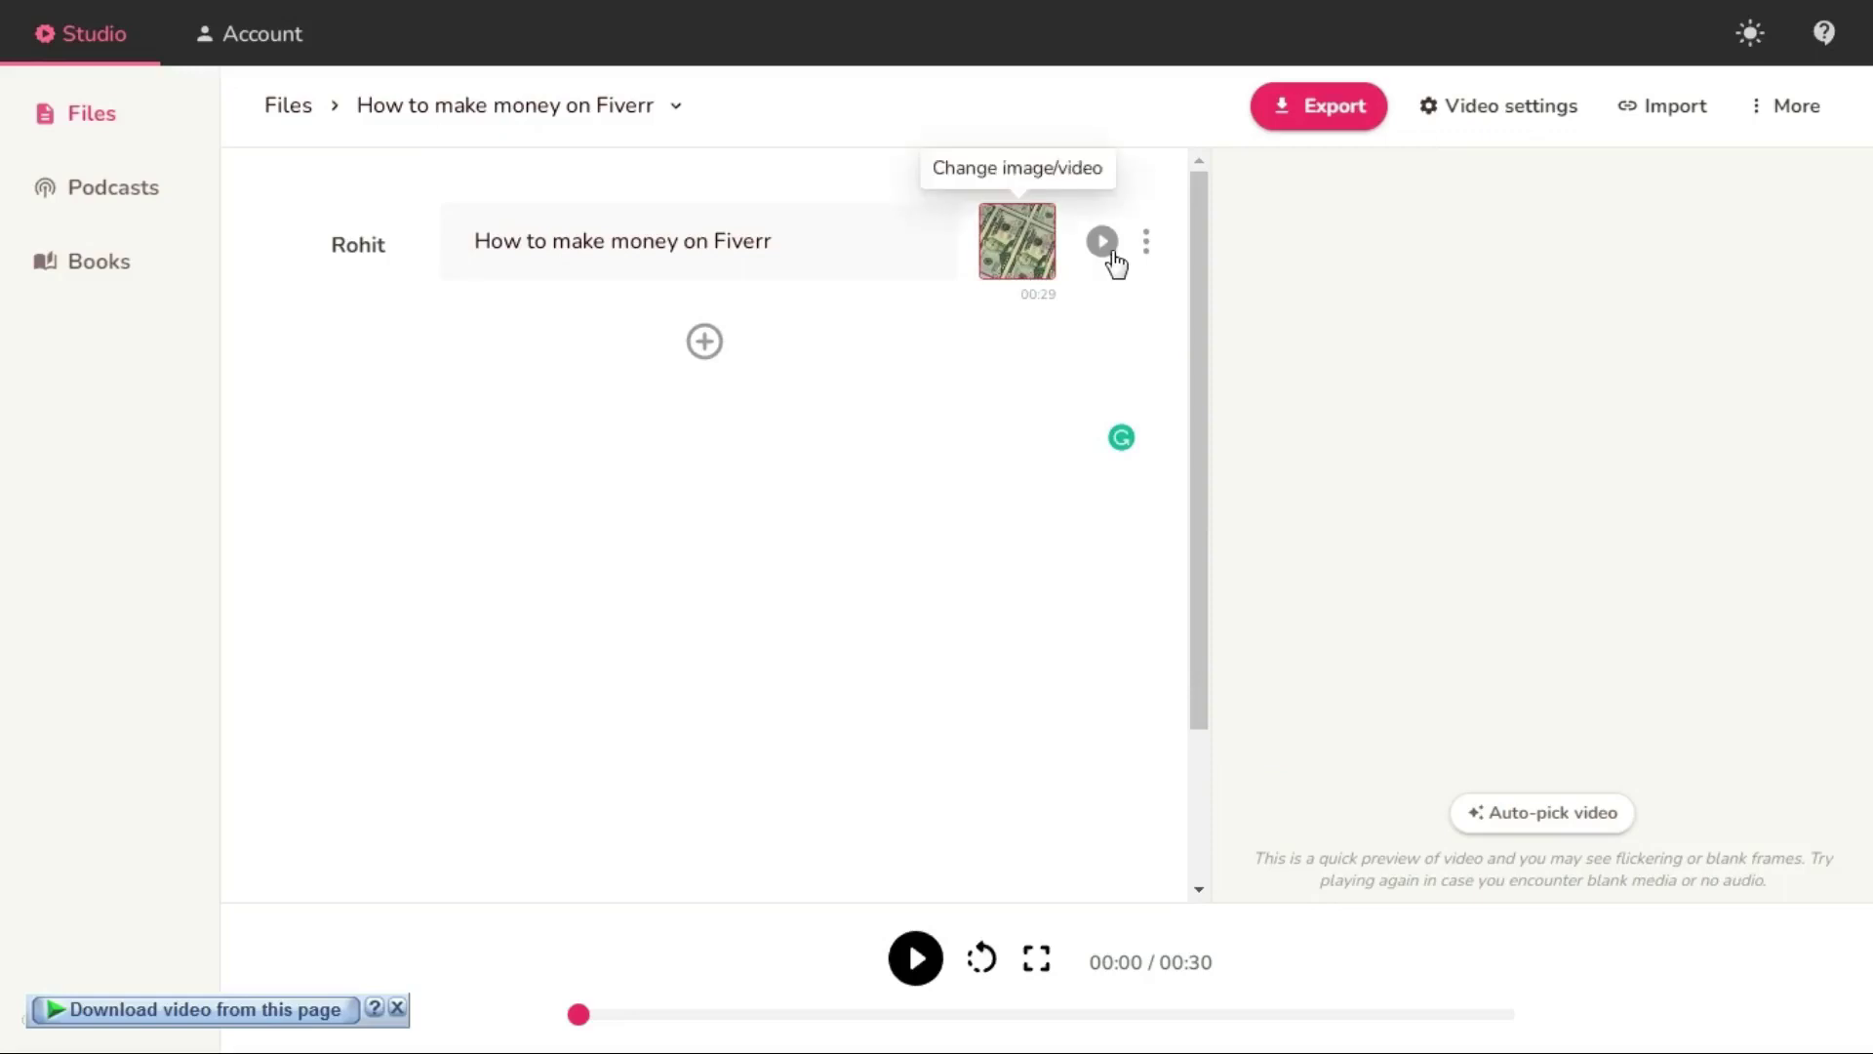
# Step: Look through the title section's options and the video settings for size, effects and subtitles, leaving them as they are
pyautogui.click(1146, 244)
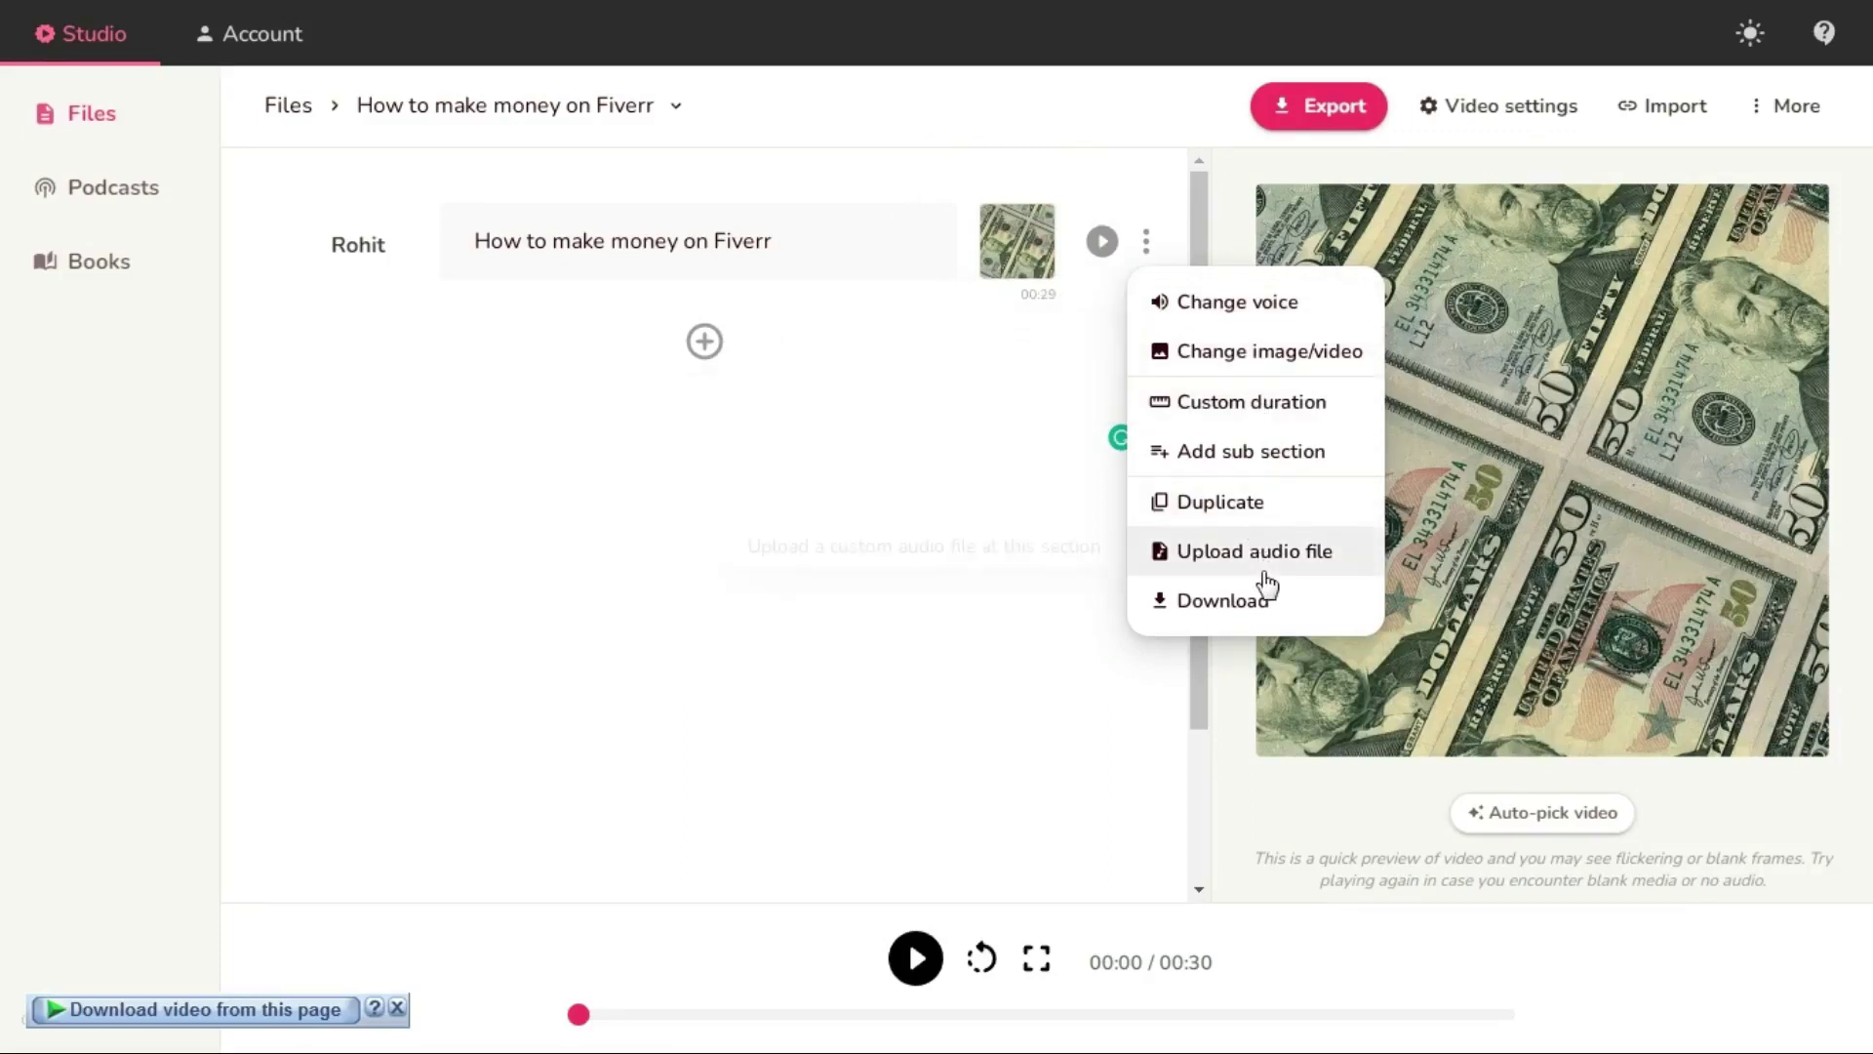
pyautogui.click(1475, 115)
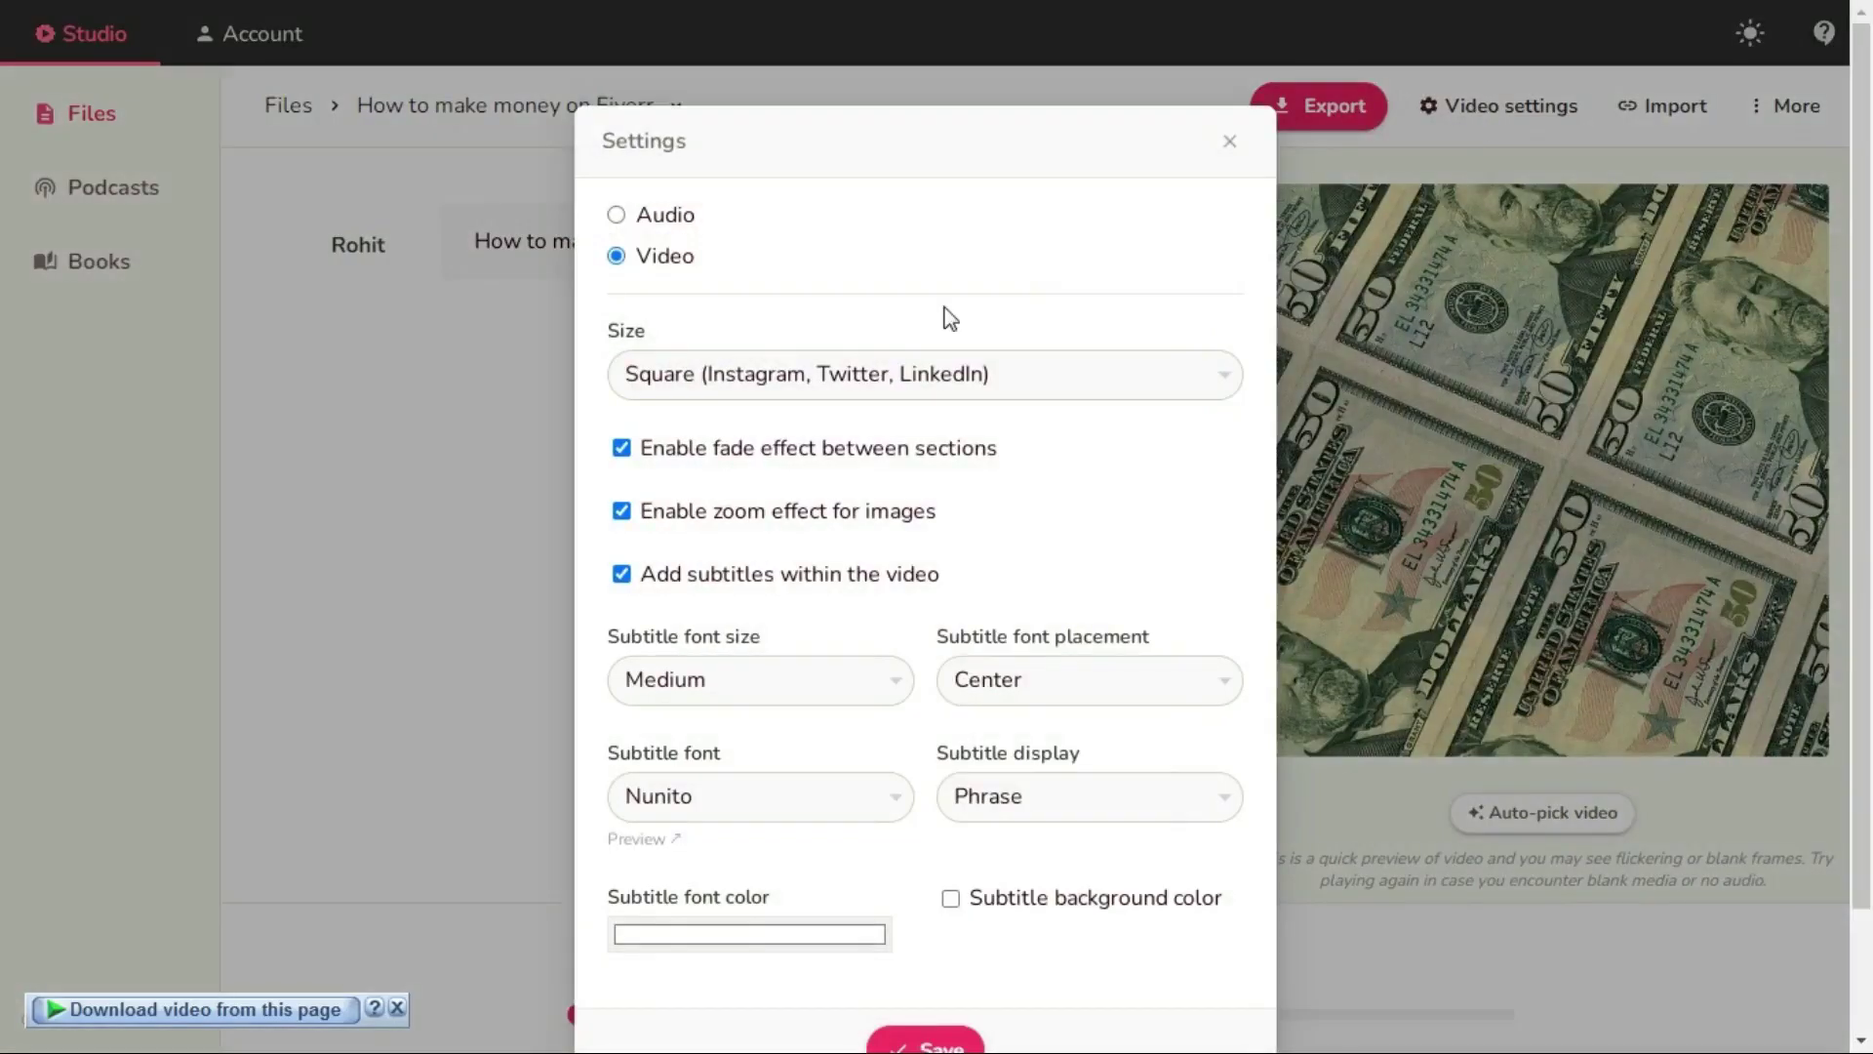
pyautogui.scroll(-2, 928, 473)
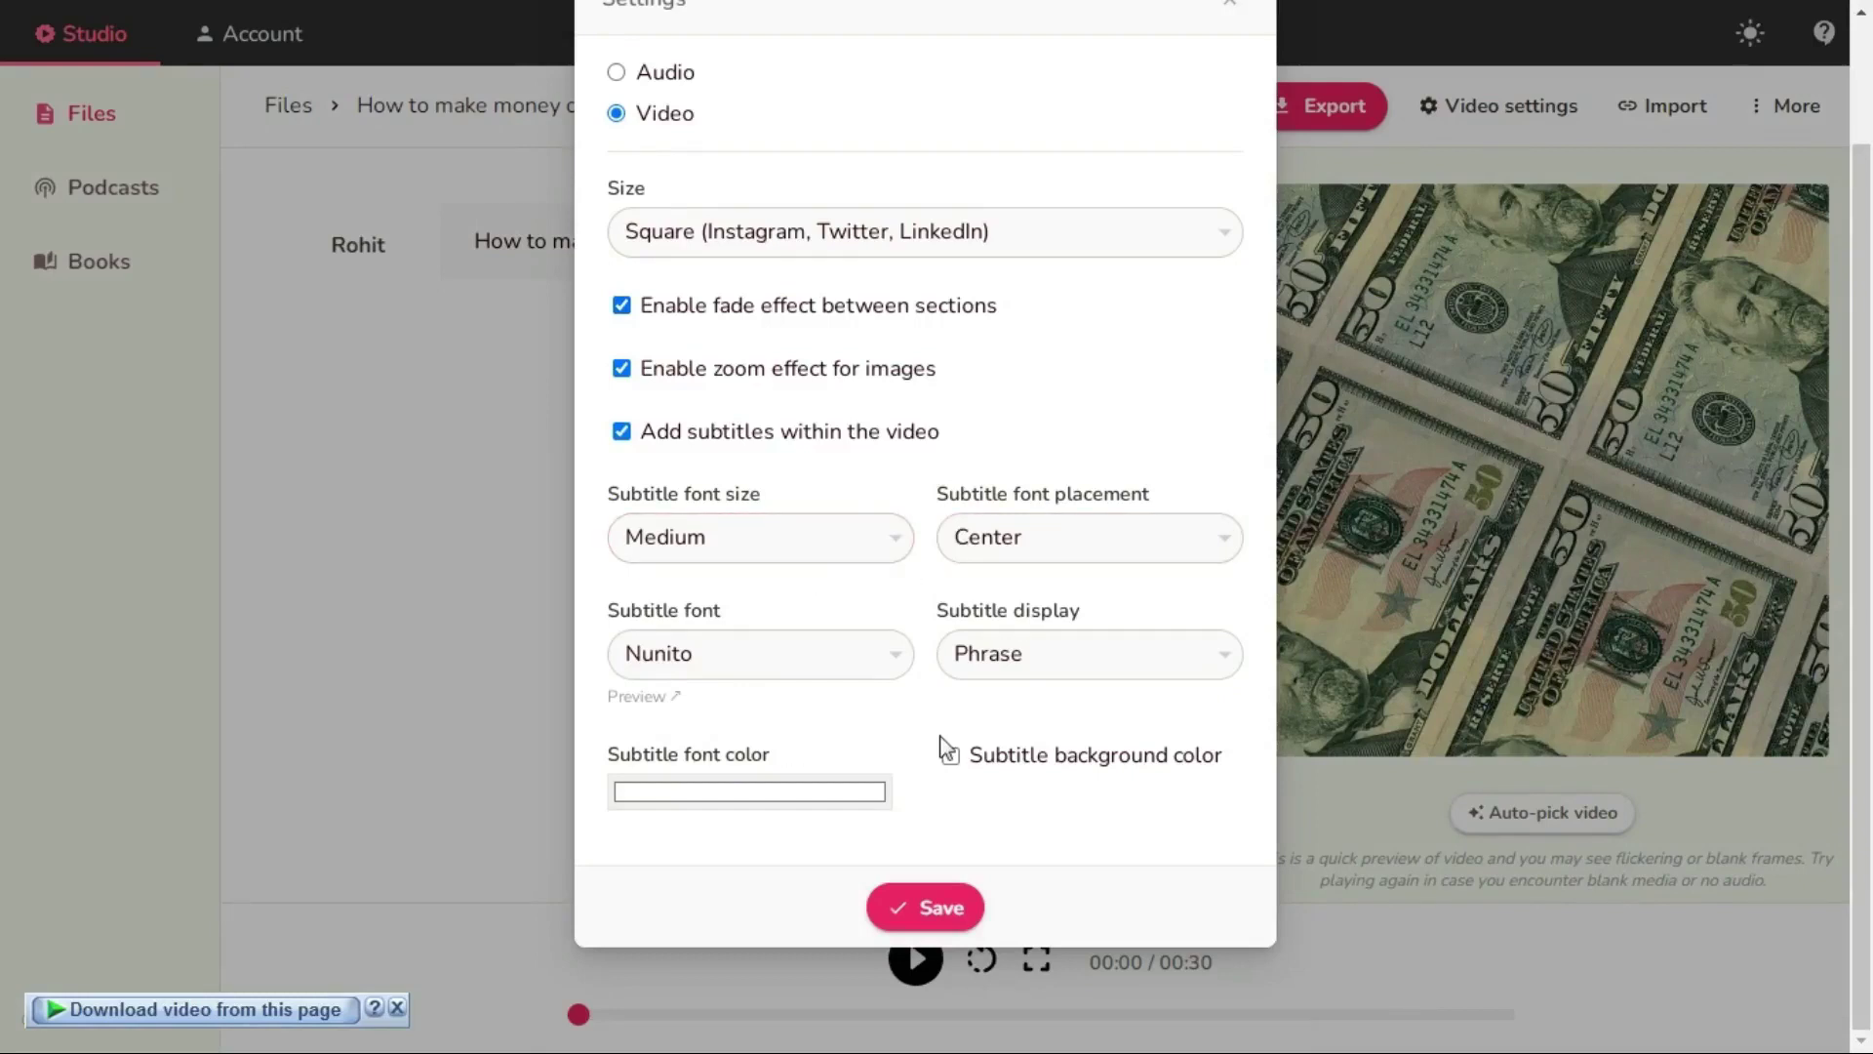
pyautogui.click(1565, 113)
# Step: Look at the blog and tweet import options and the additional options such as background music and translation
pyautogui.click(1674, 119)
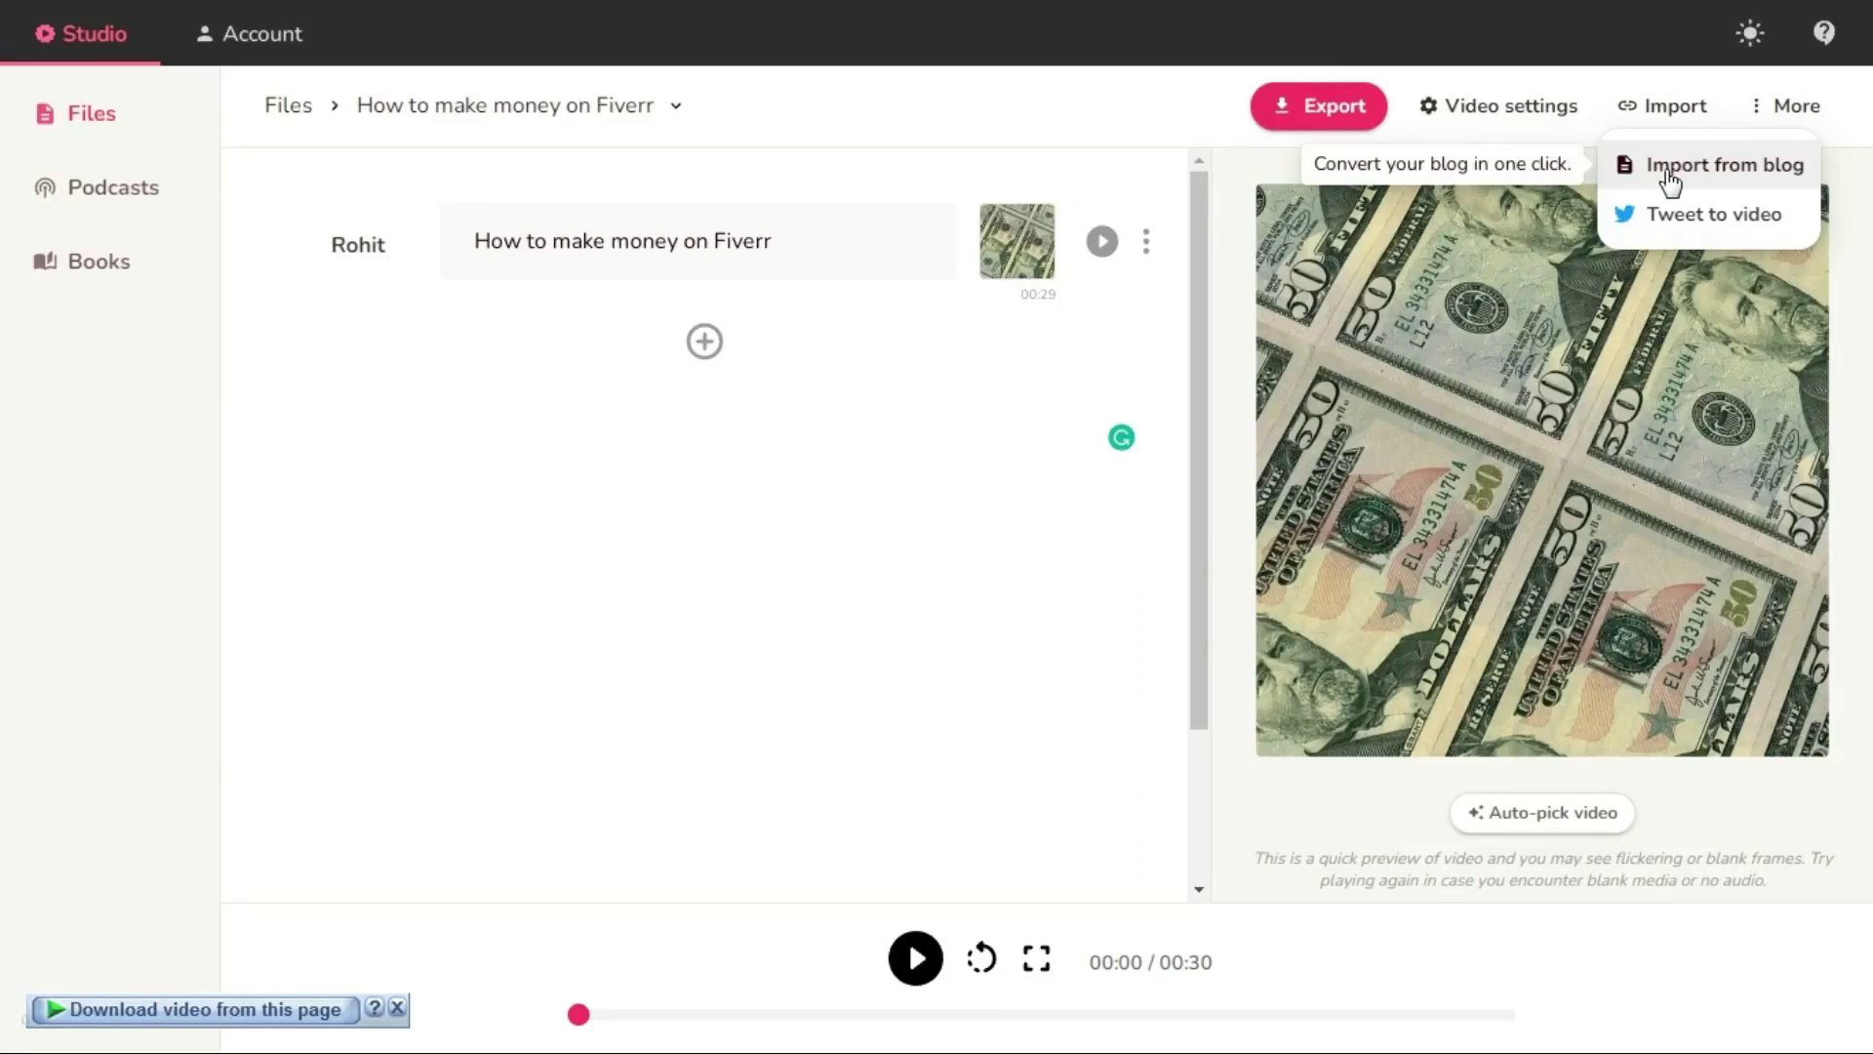
pyautogui.click(1670, 170)
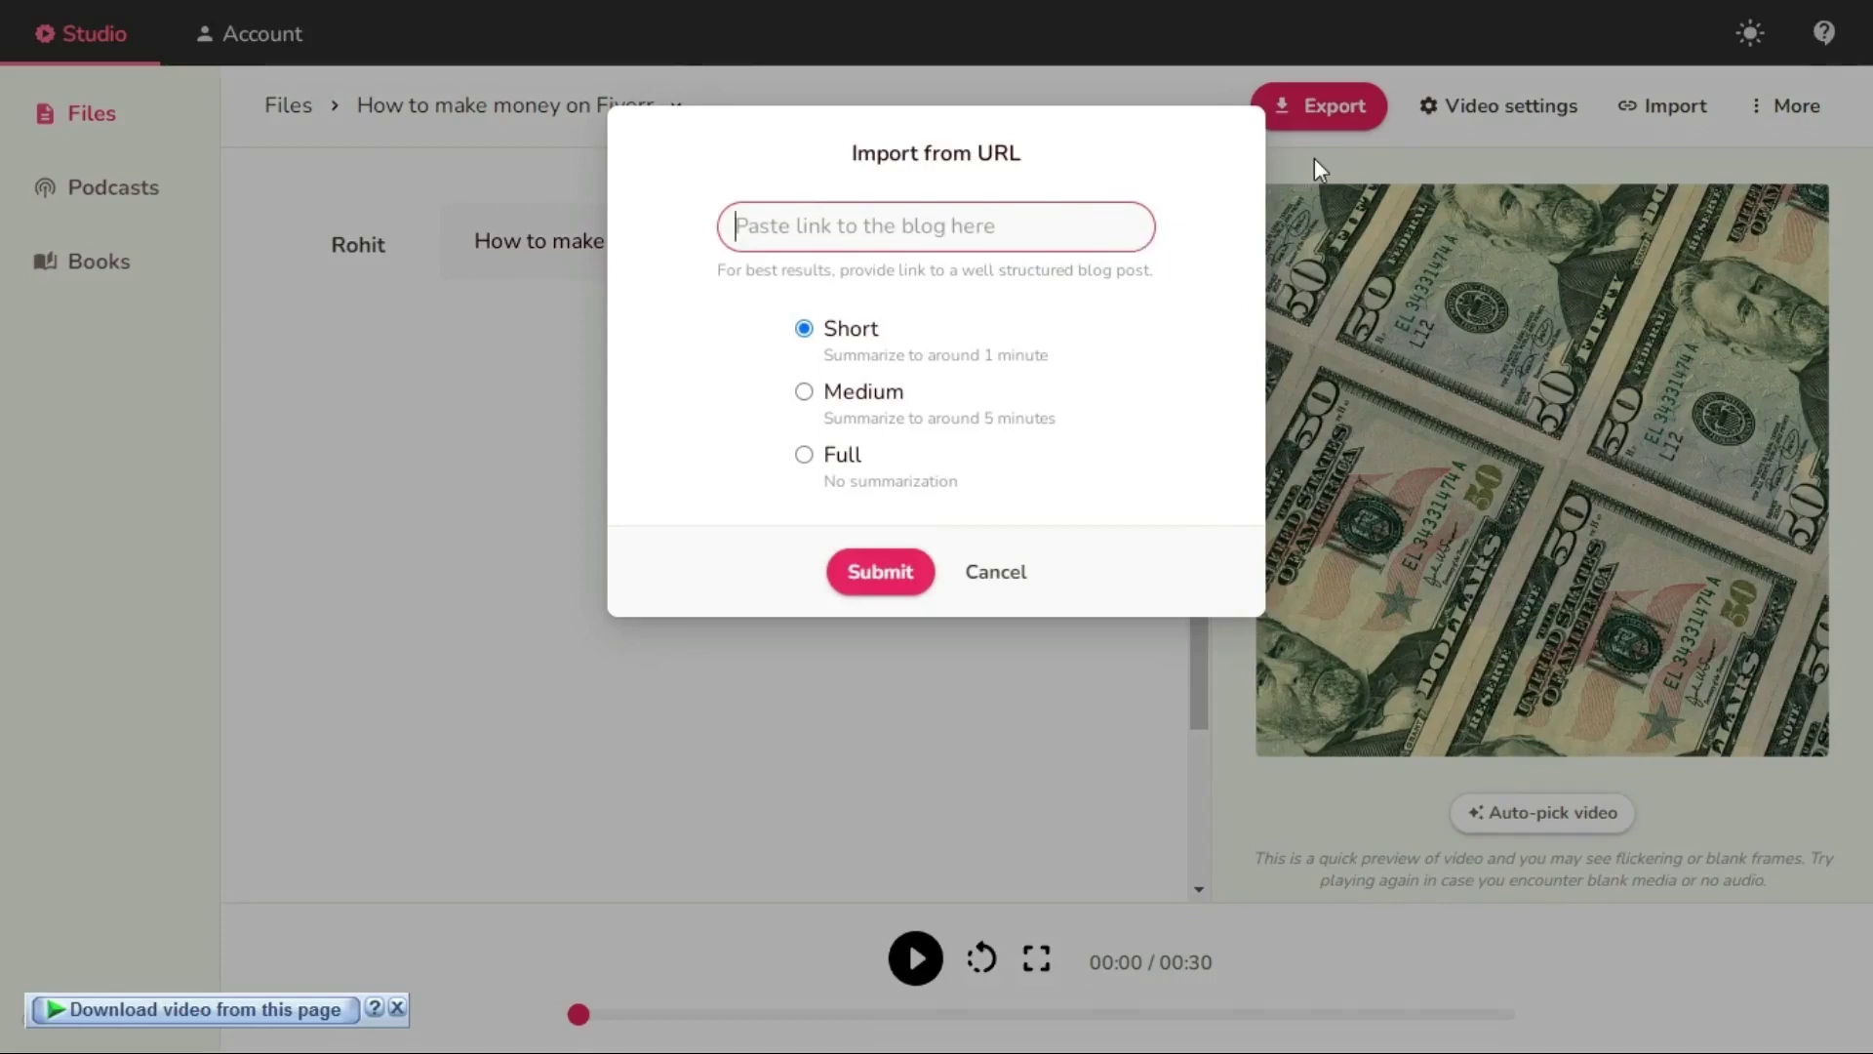
pyautogui.click(1639, 137)
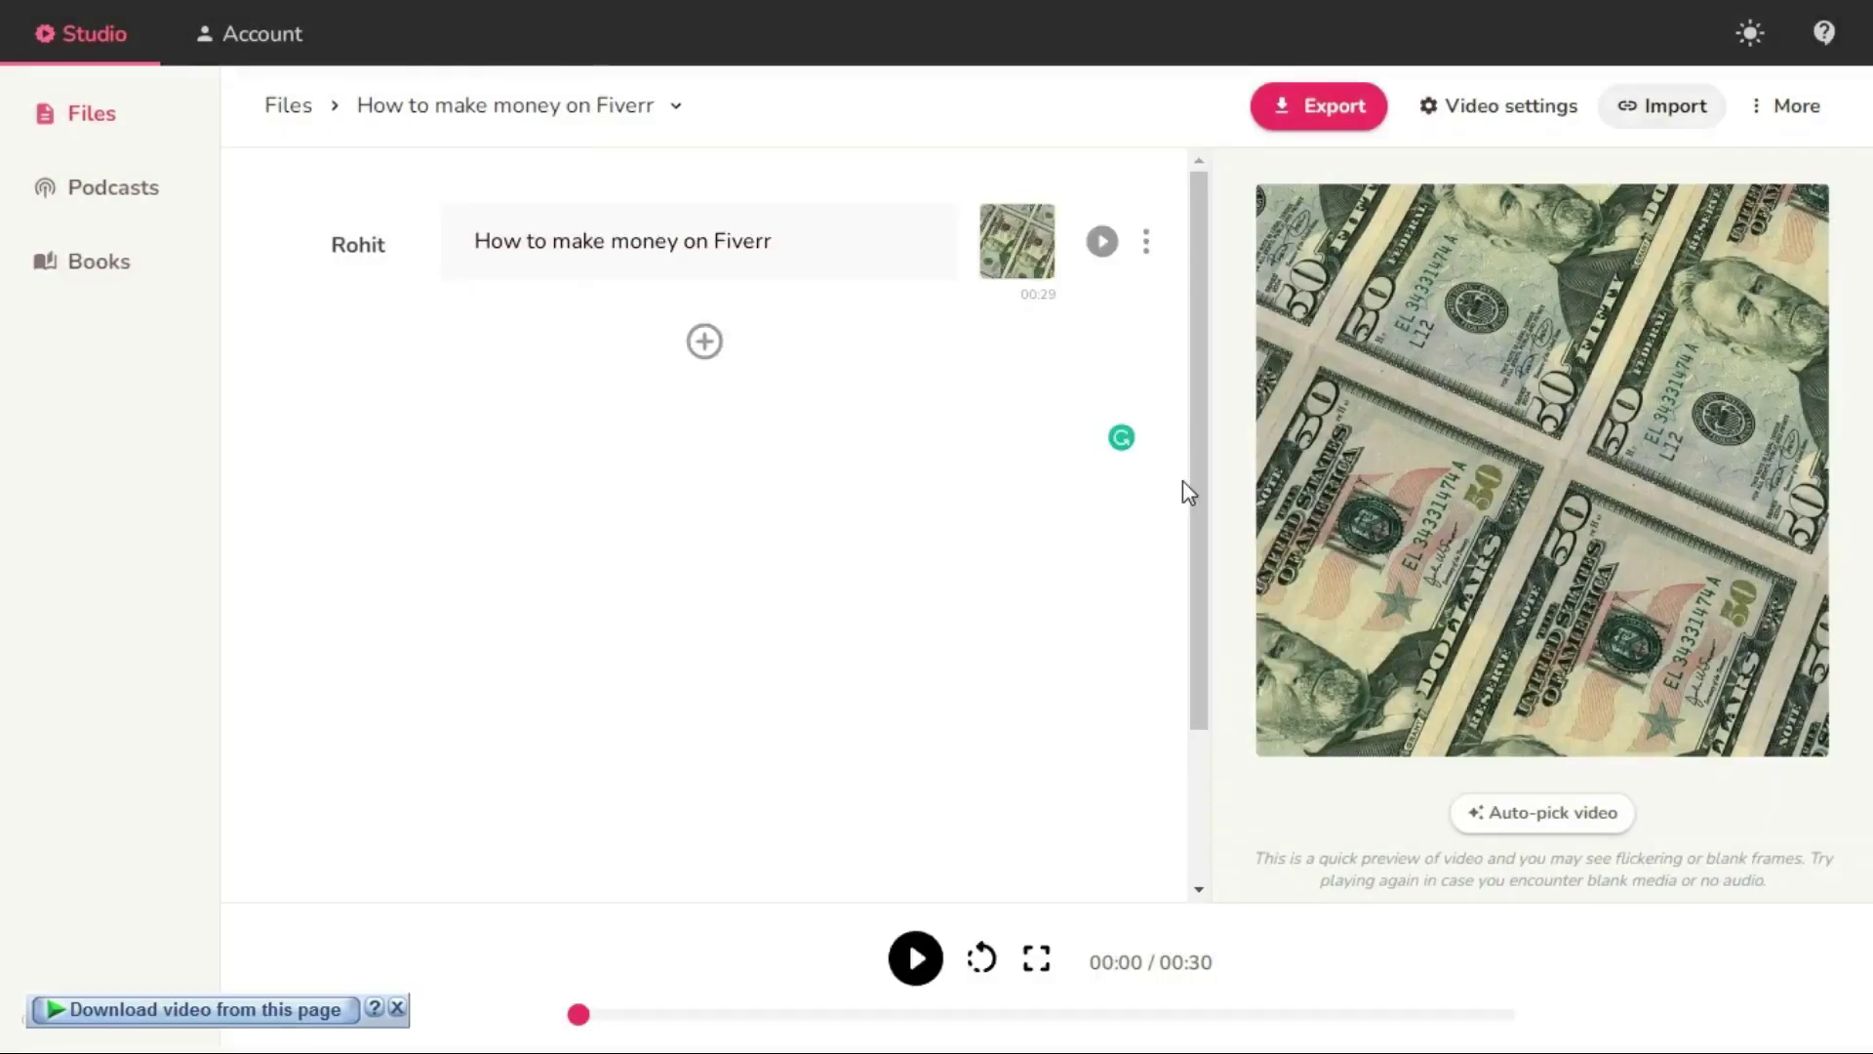
pyautogui.click(1665, 129)
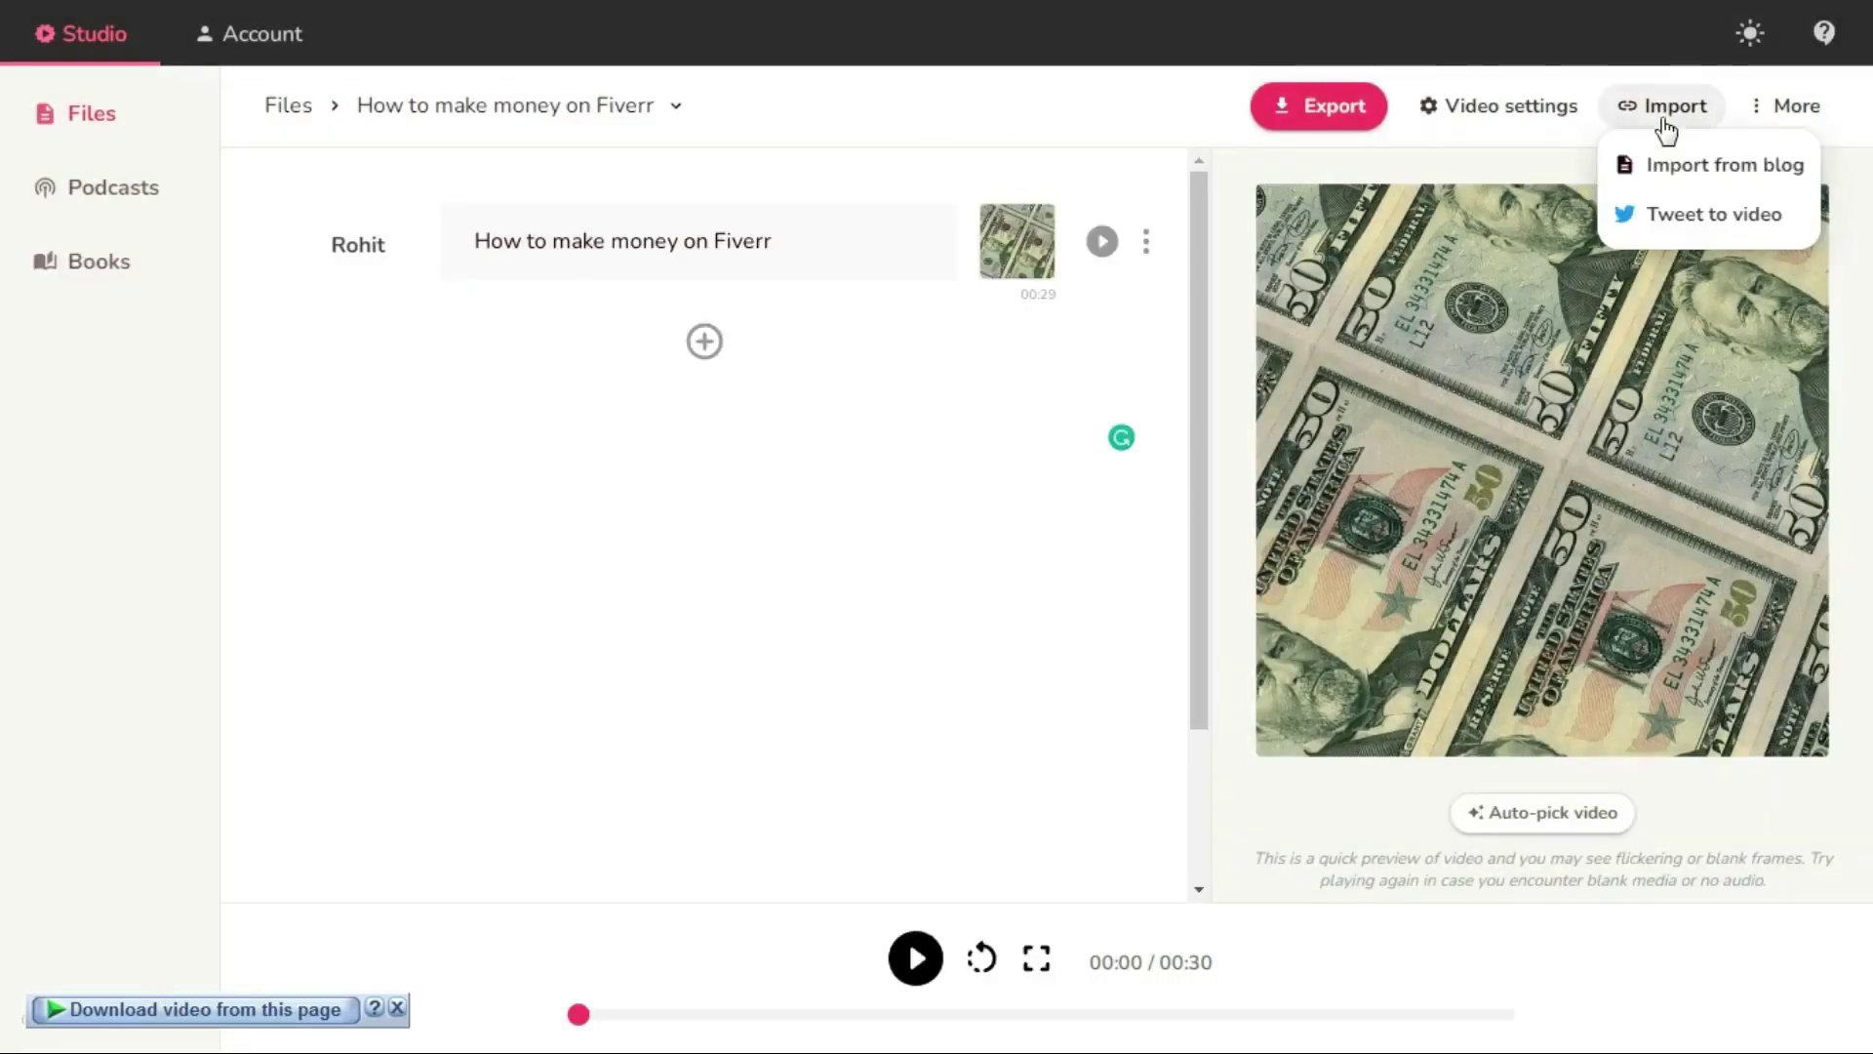
pyautogui.click(1767, 109)
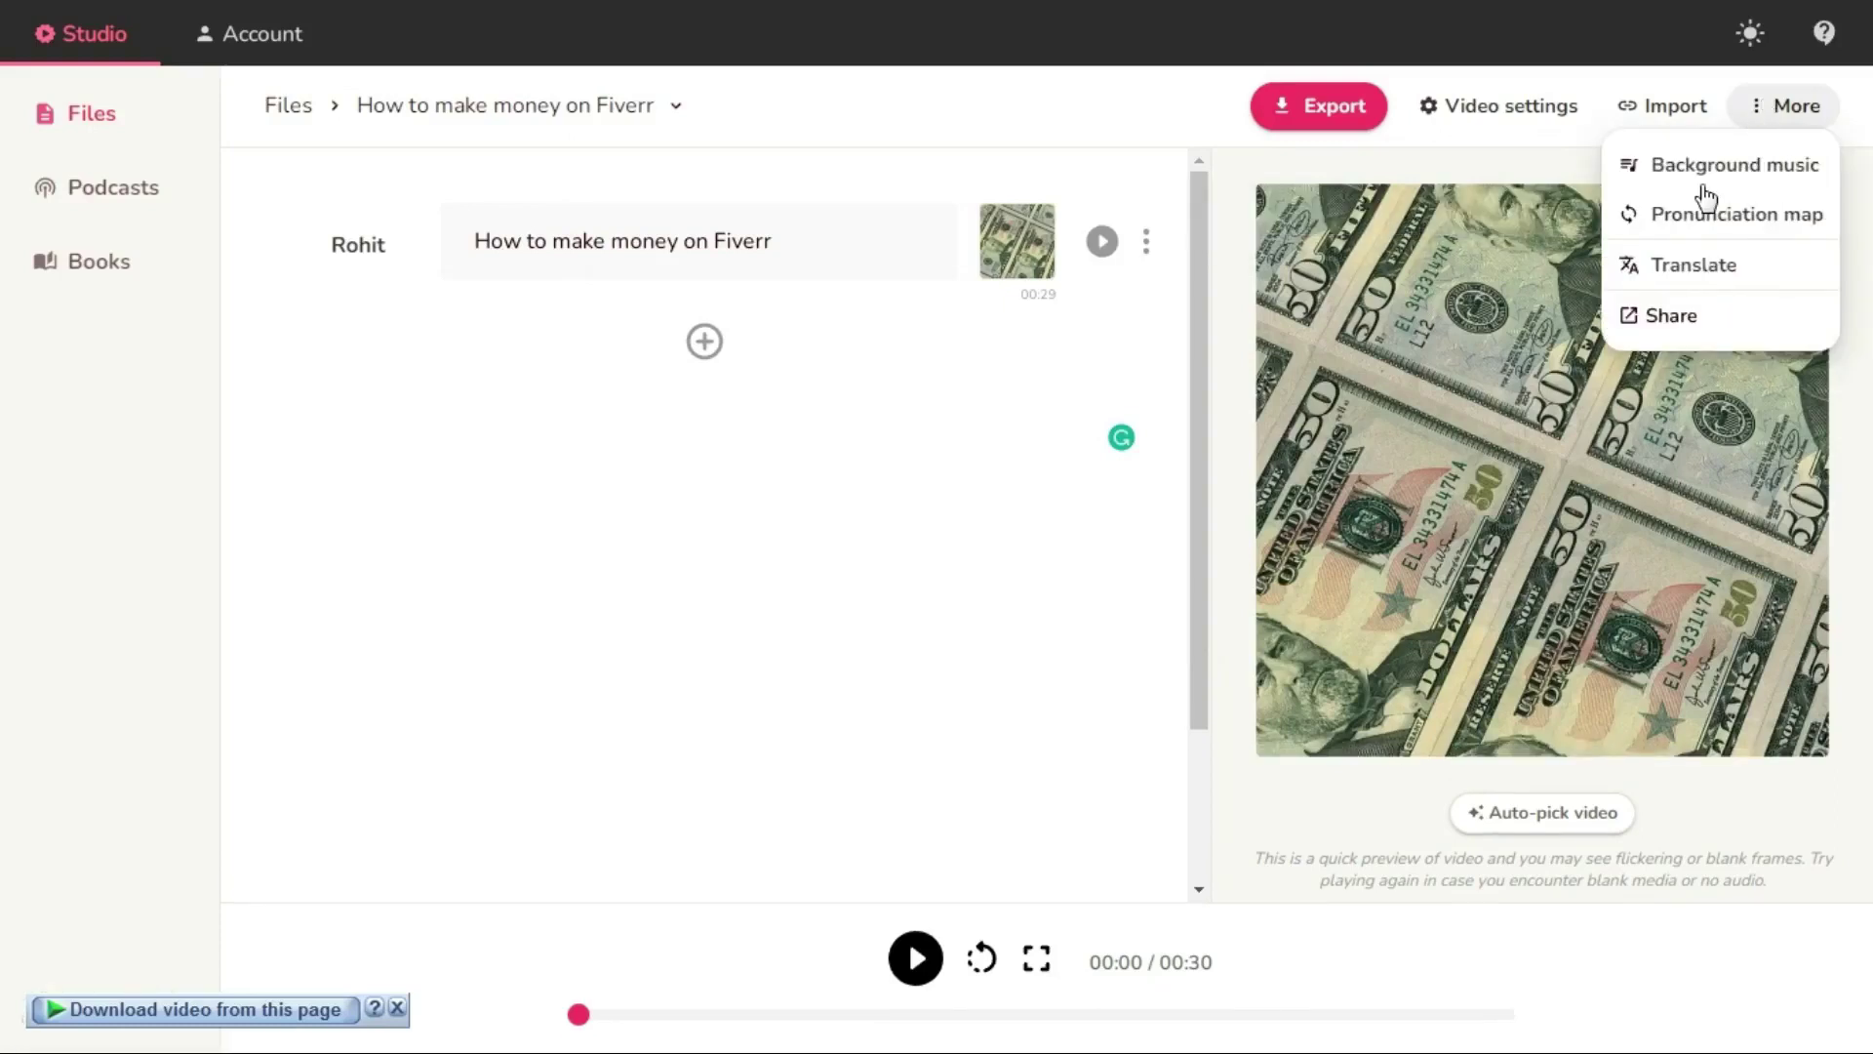
pyautogui.click(1806, 115)
# Step: Add an empty section below the title, and copy the script from its welcome paragraph through Step 3 in ChatGPT
pyautogui.click(705, 343)
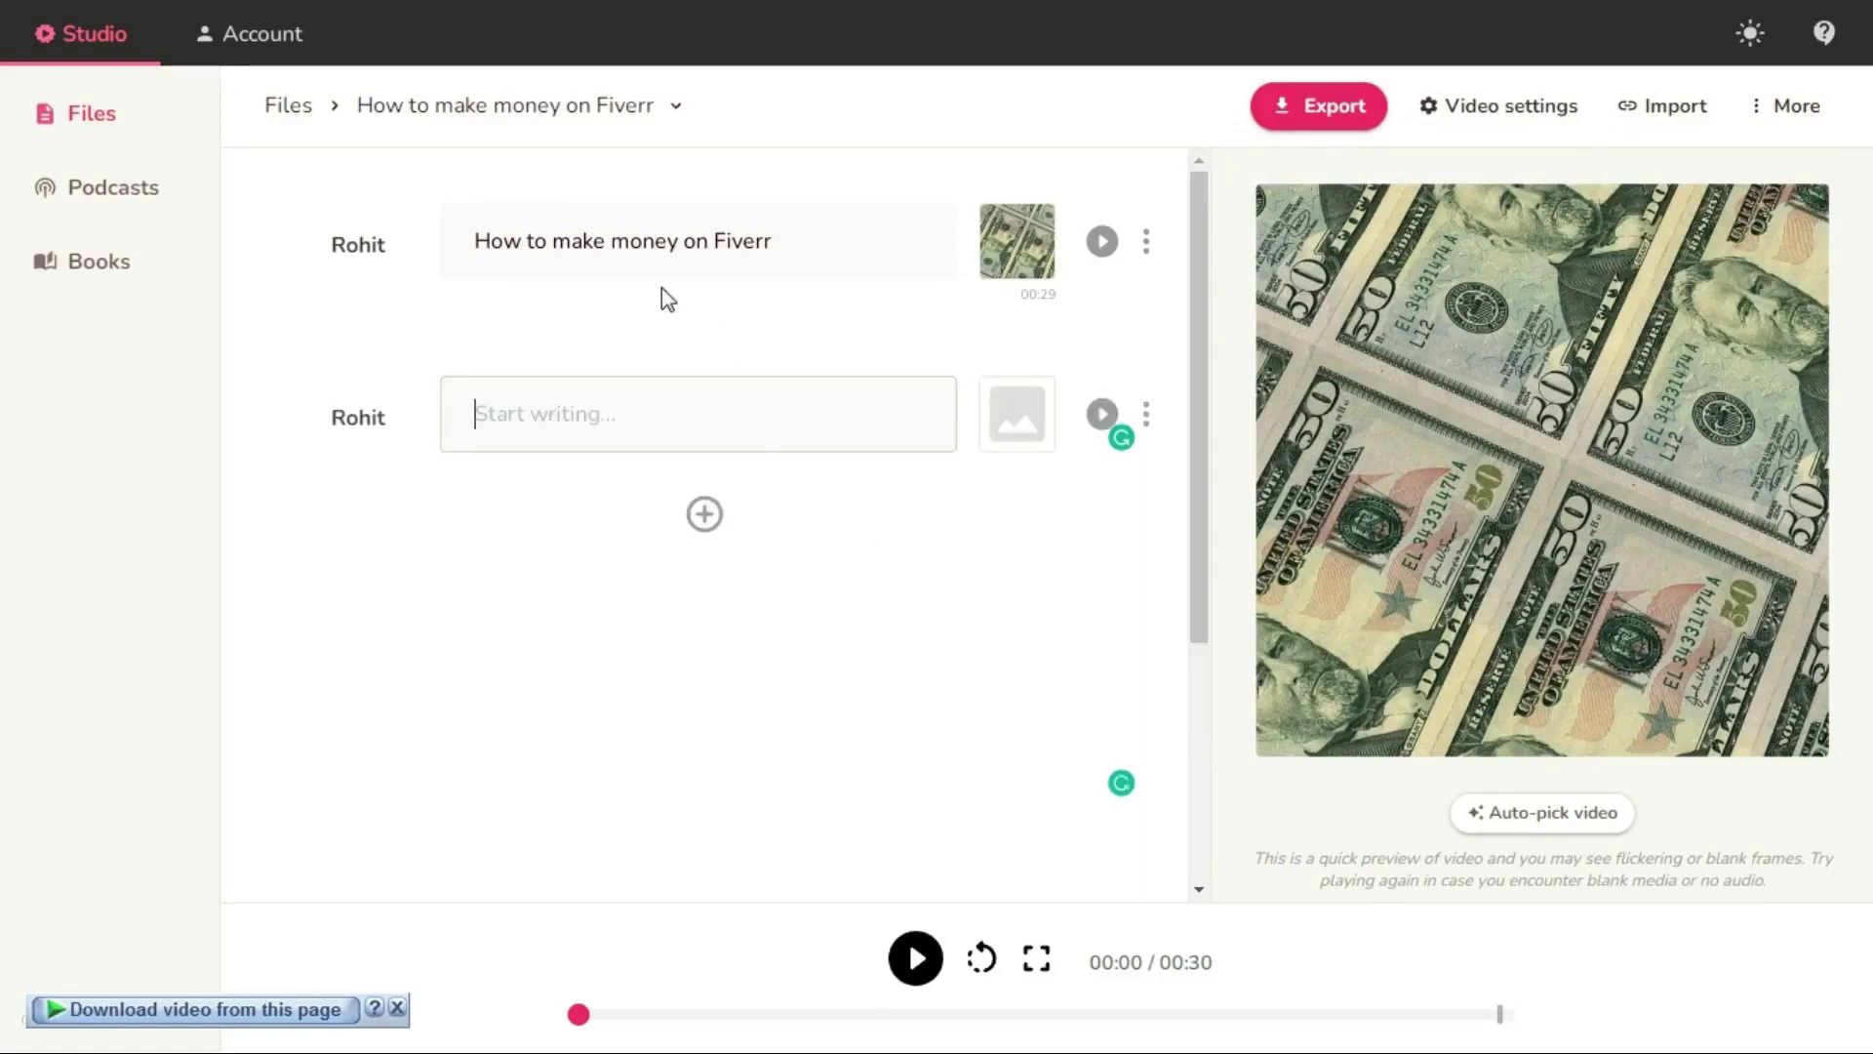
pyautogui.moveTo(655, 248)
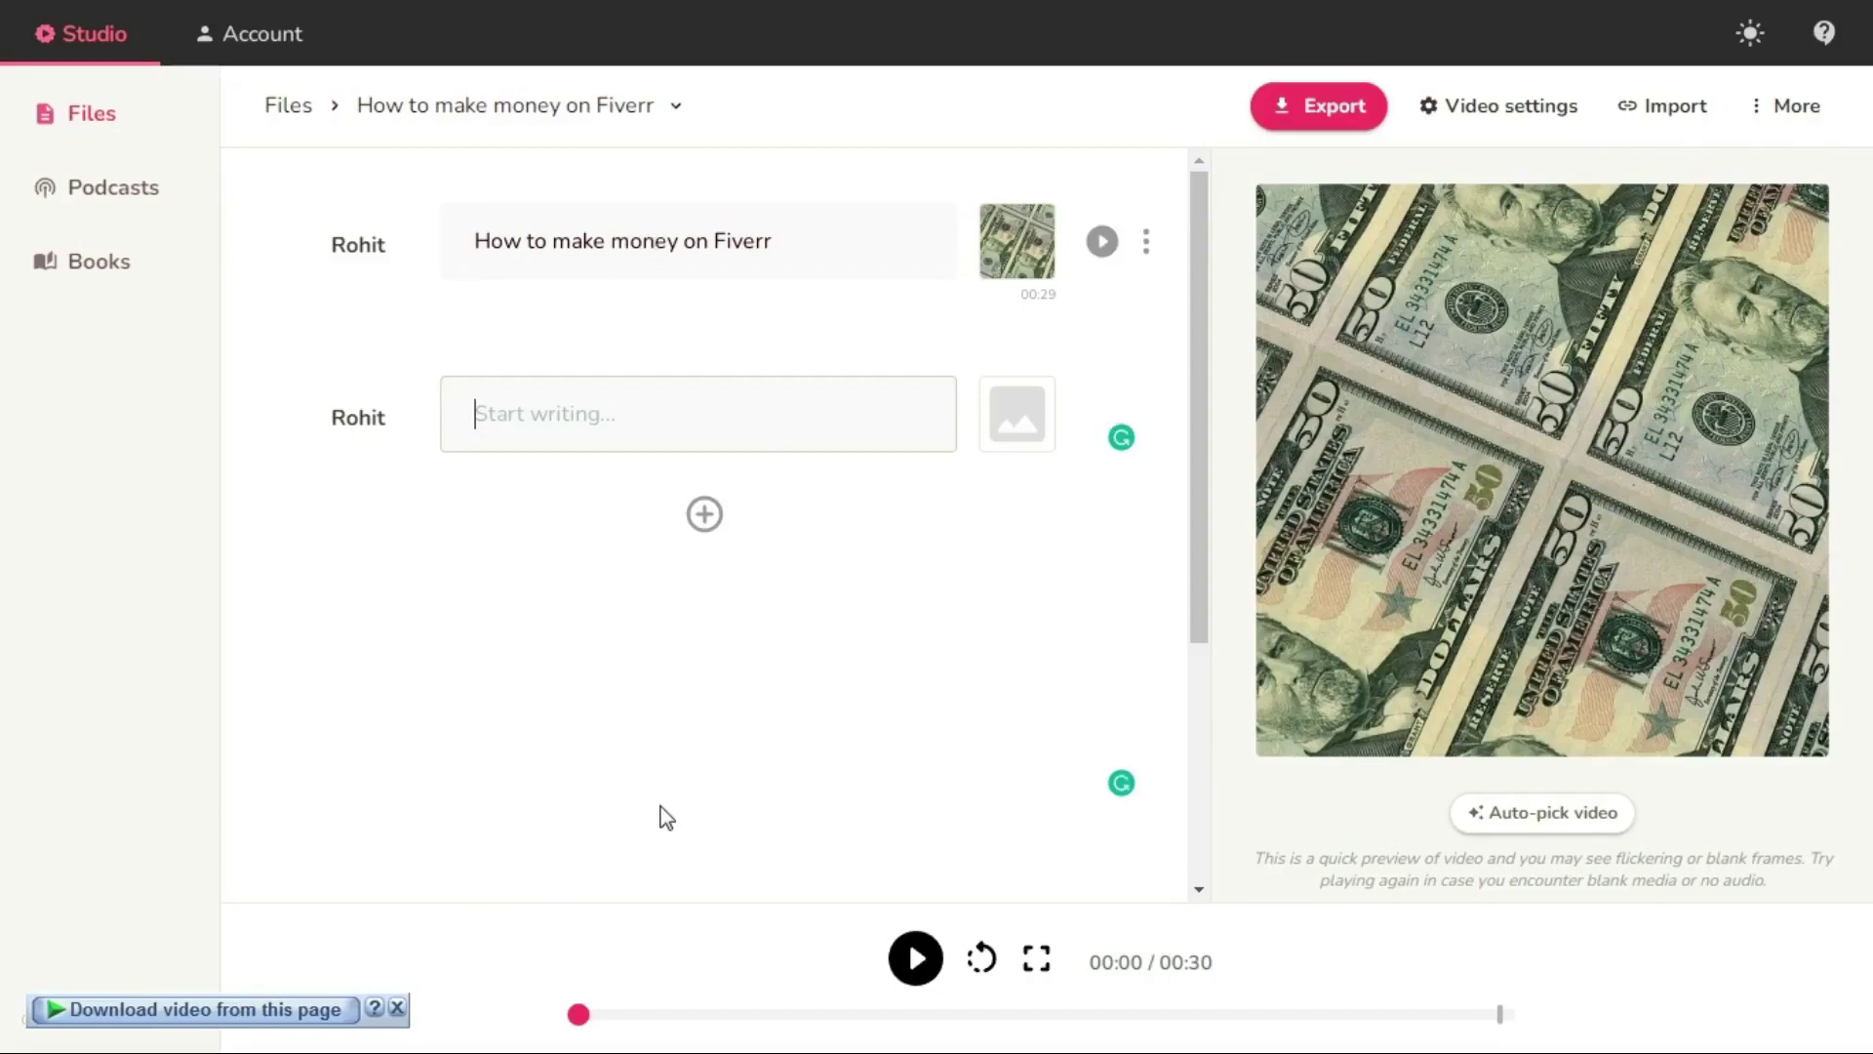
pyautogui.hotkey('ctrl', 'Tab')
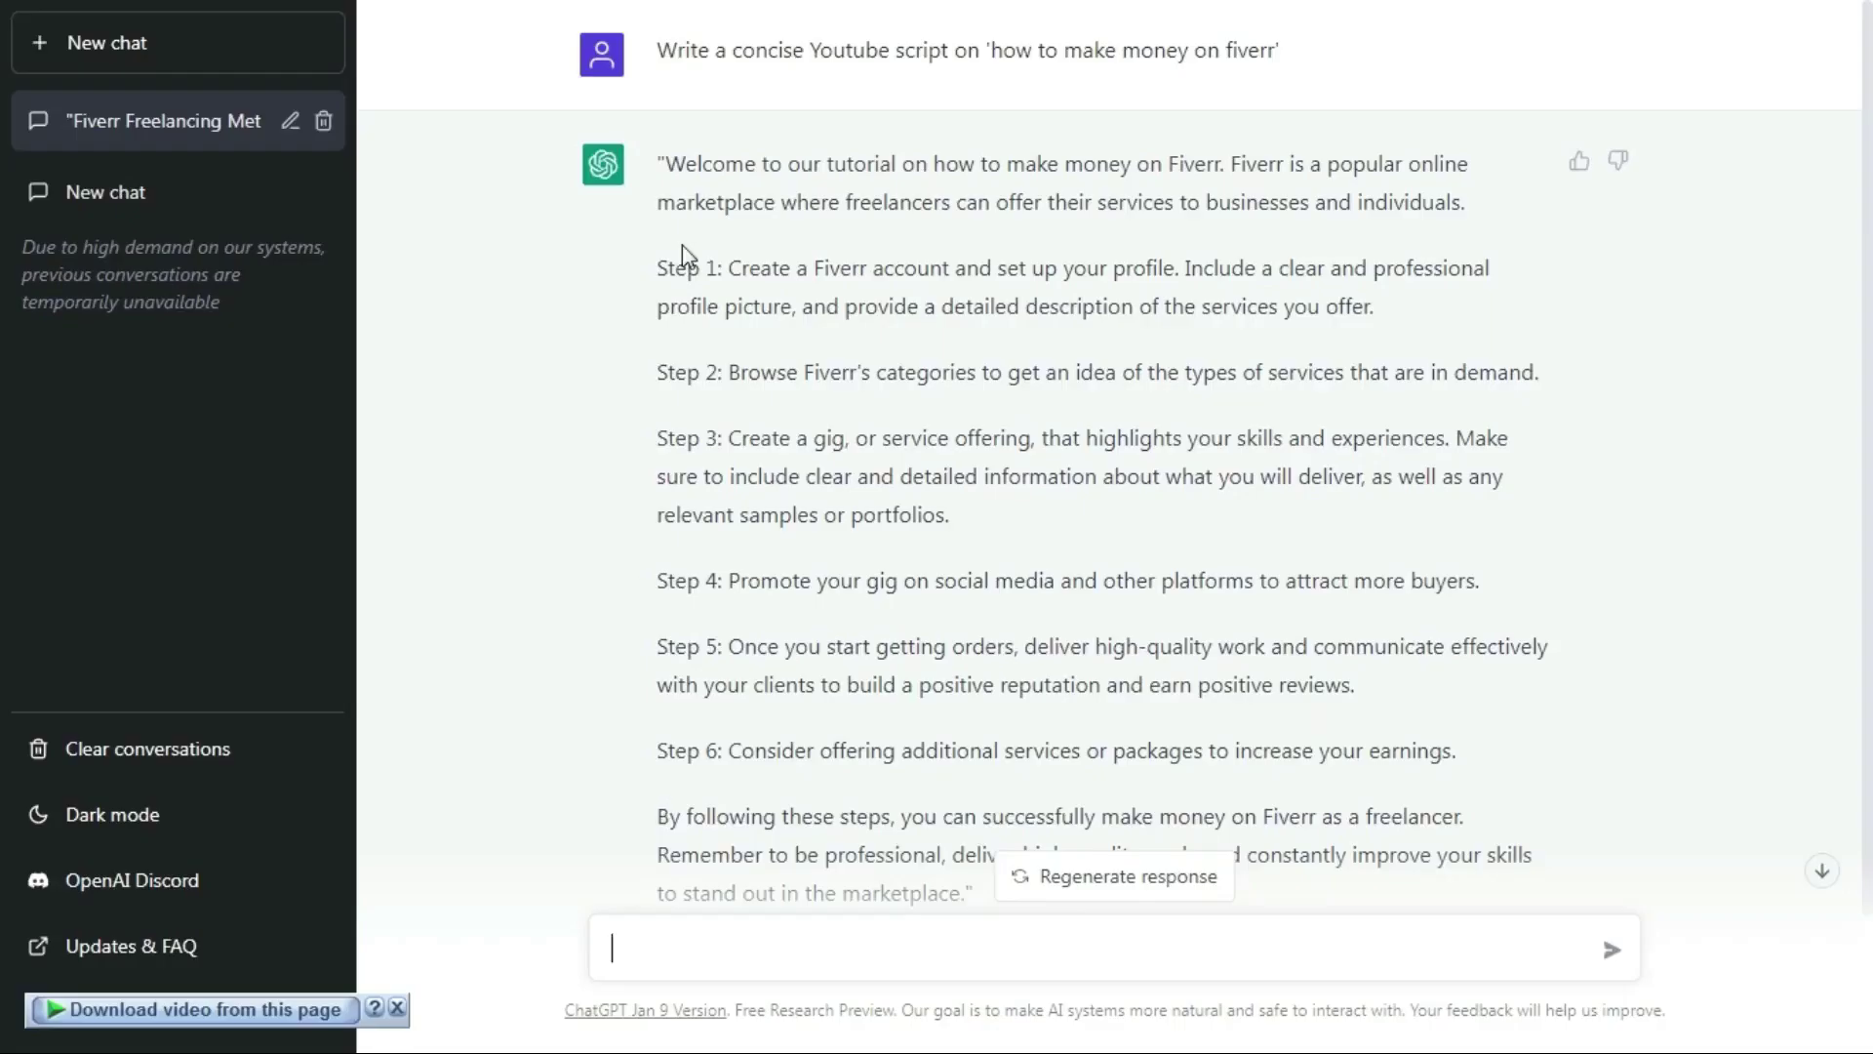
pyautogui.moveTo(656, 158); pyautogui.dragTo(1064, 507)
pyautogui.rightClick(1070, 477)
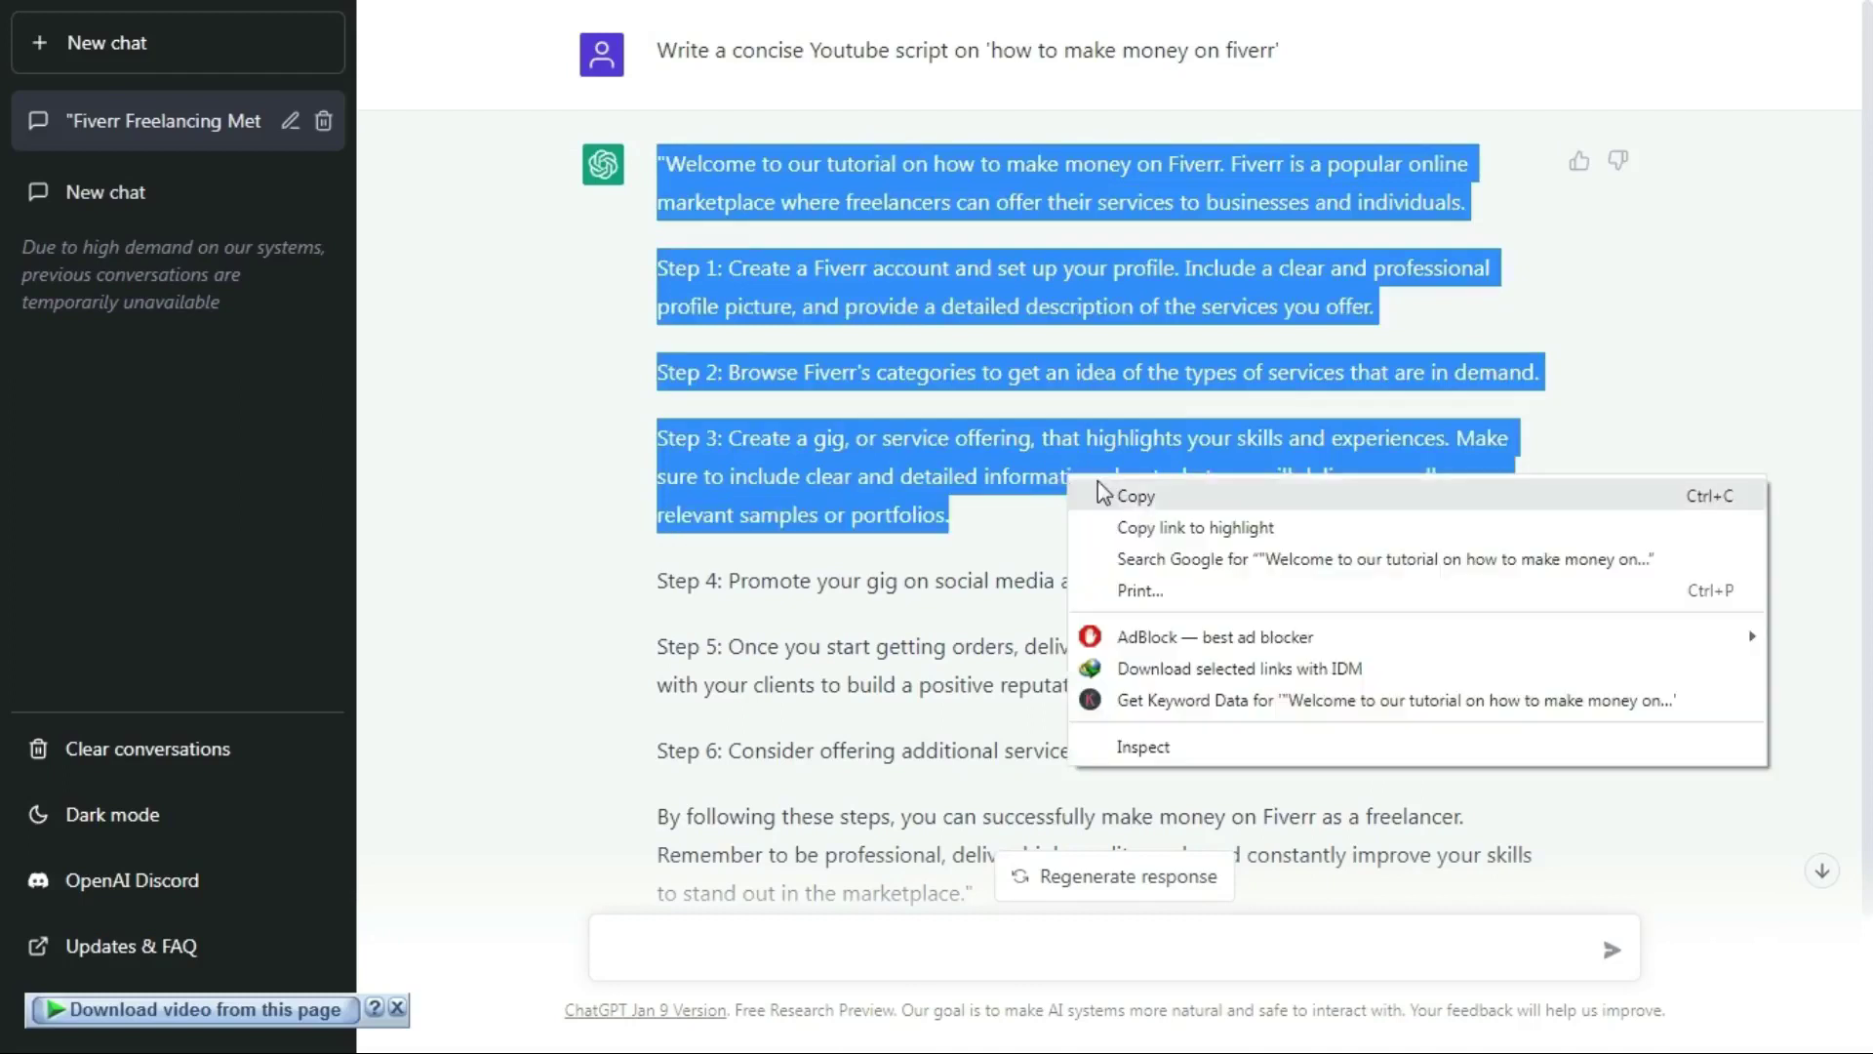
pyautogui.click(1130, 500)
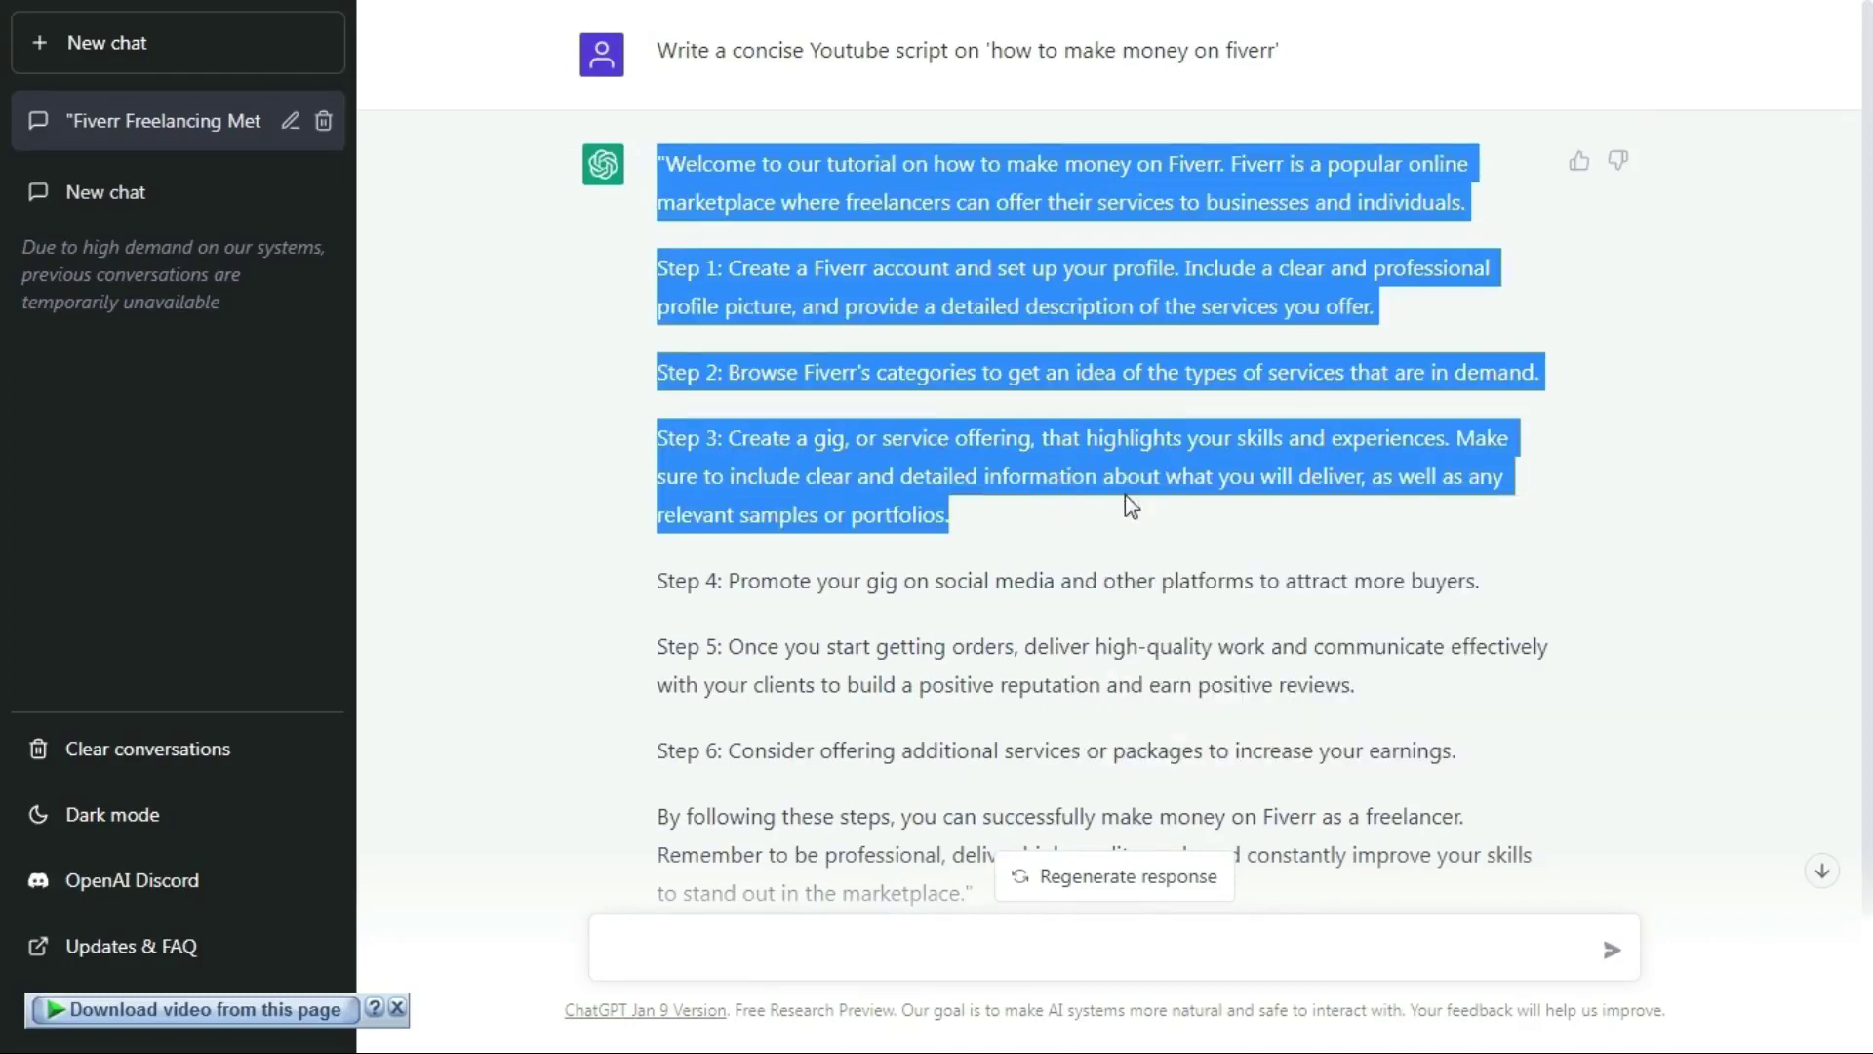
# Step: Return to the video editor, paste the copied script into the empty section below the title, and review the pasted sections
pyautogui.hotkey('alt', 'Tab')
pyautogui.rightClick(614, 401)
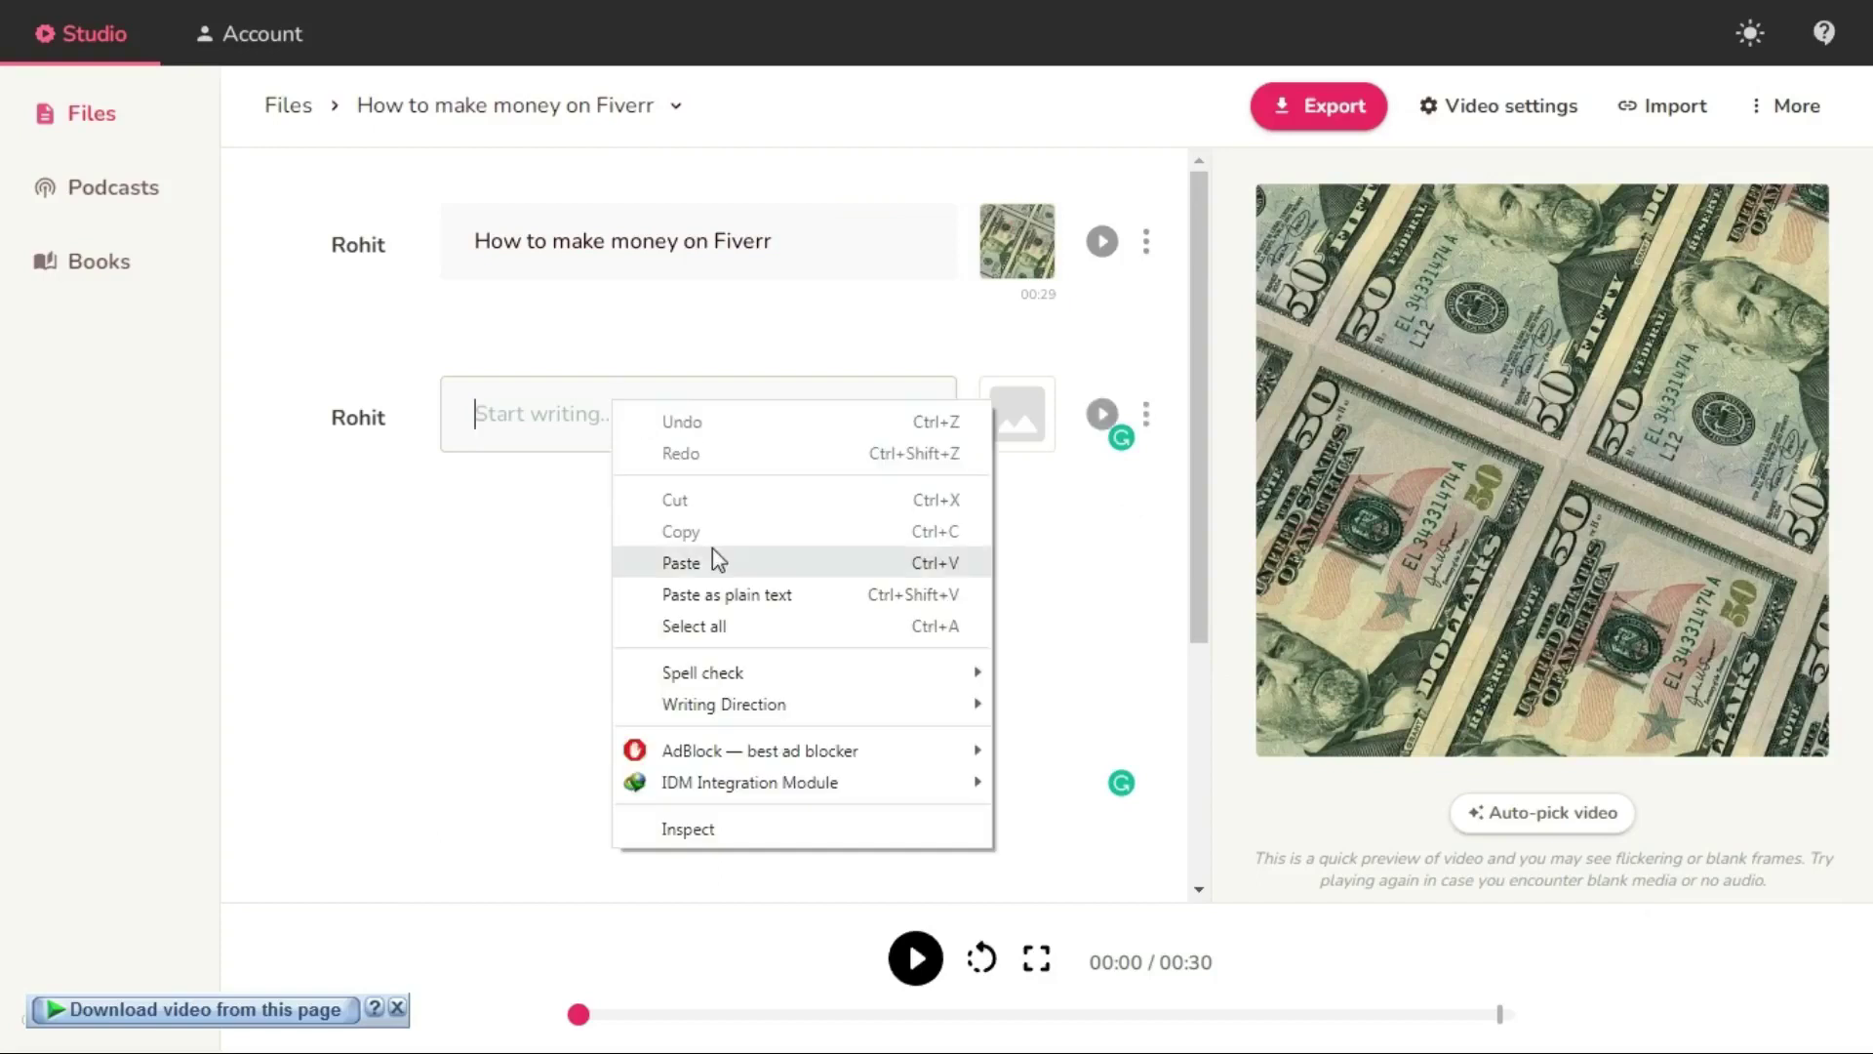
pyautogui.click(713, 576)
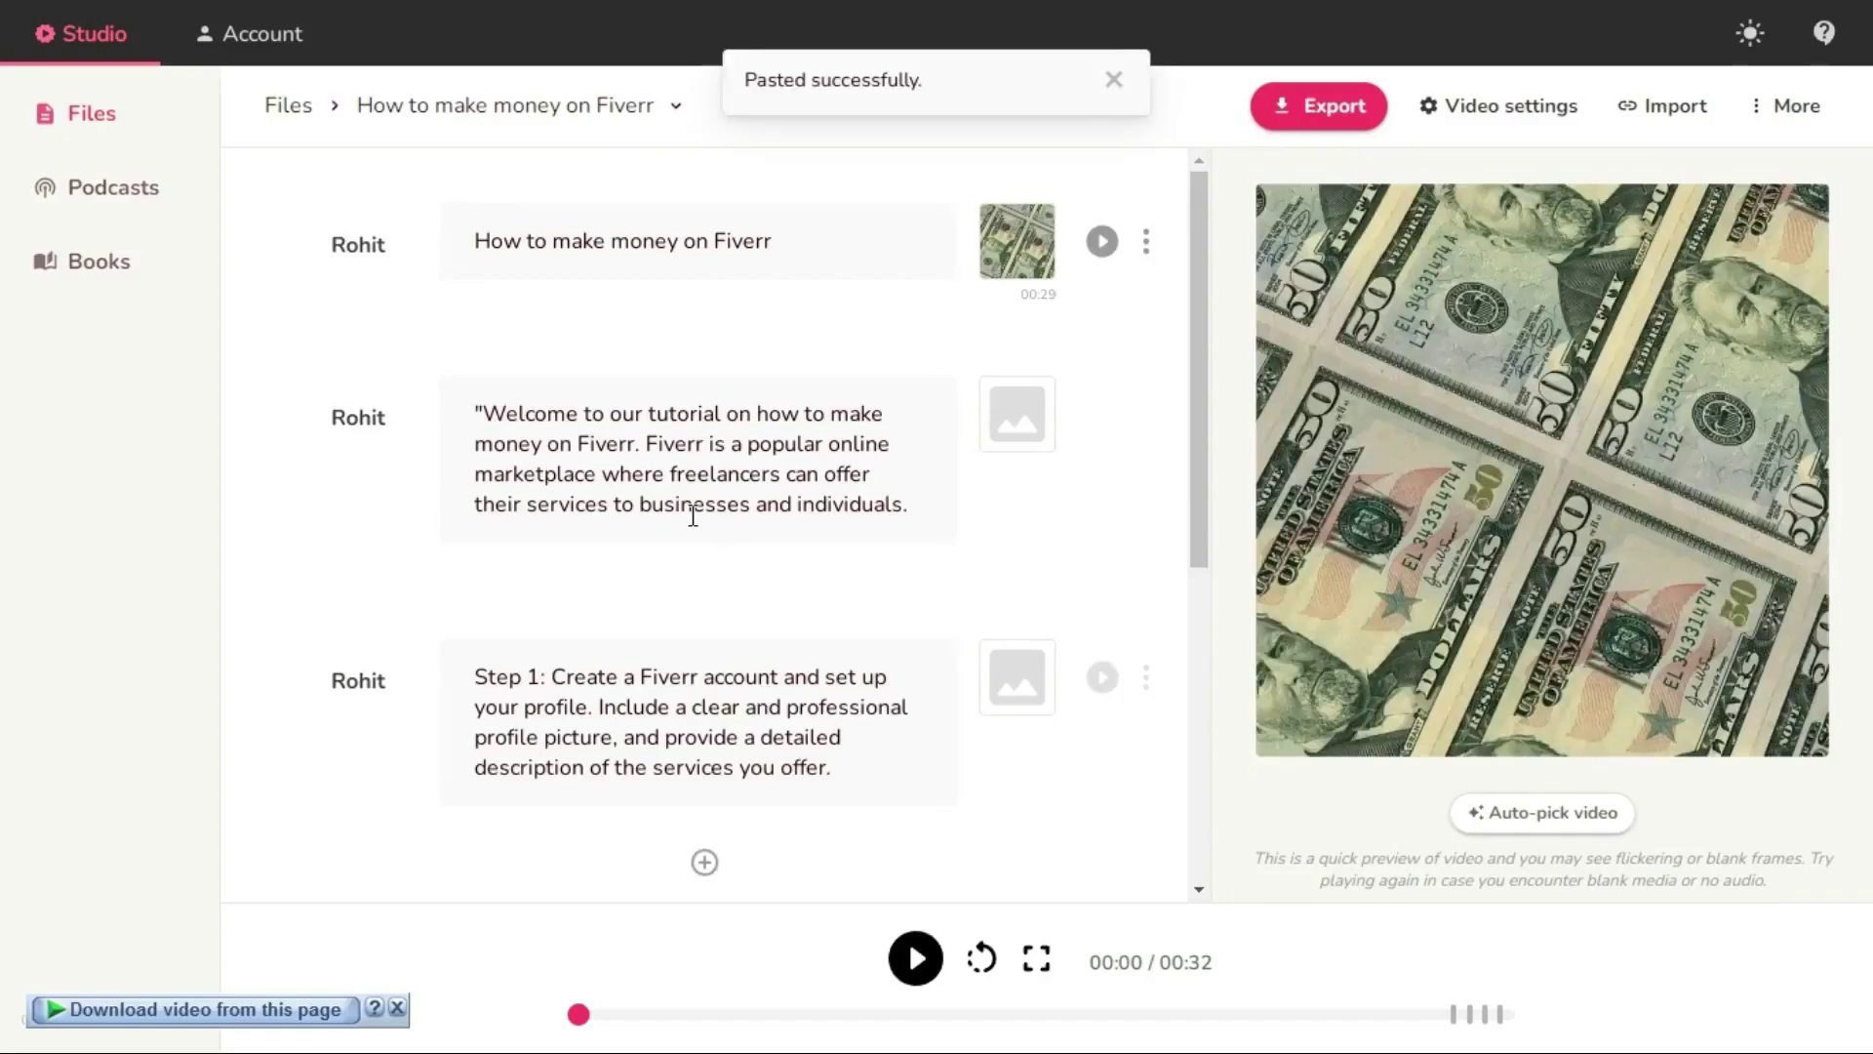
pyautogui.scroll(-6, 690, 517)
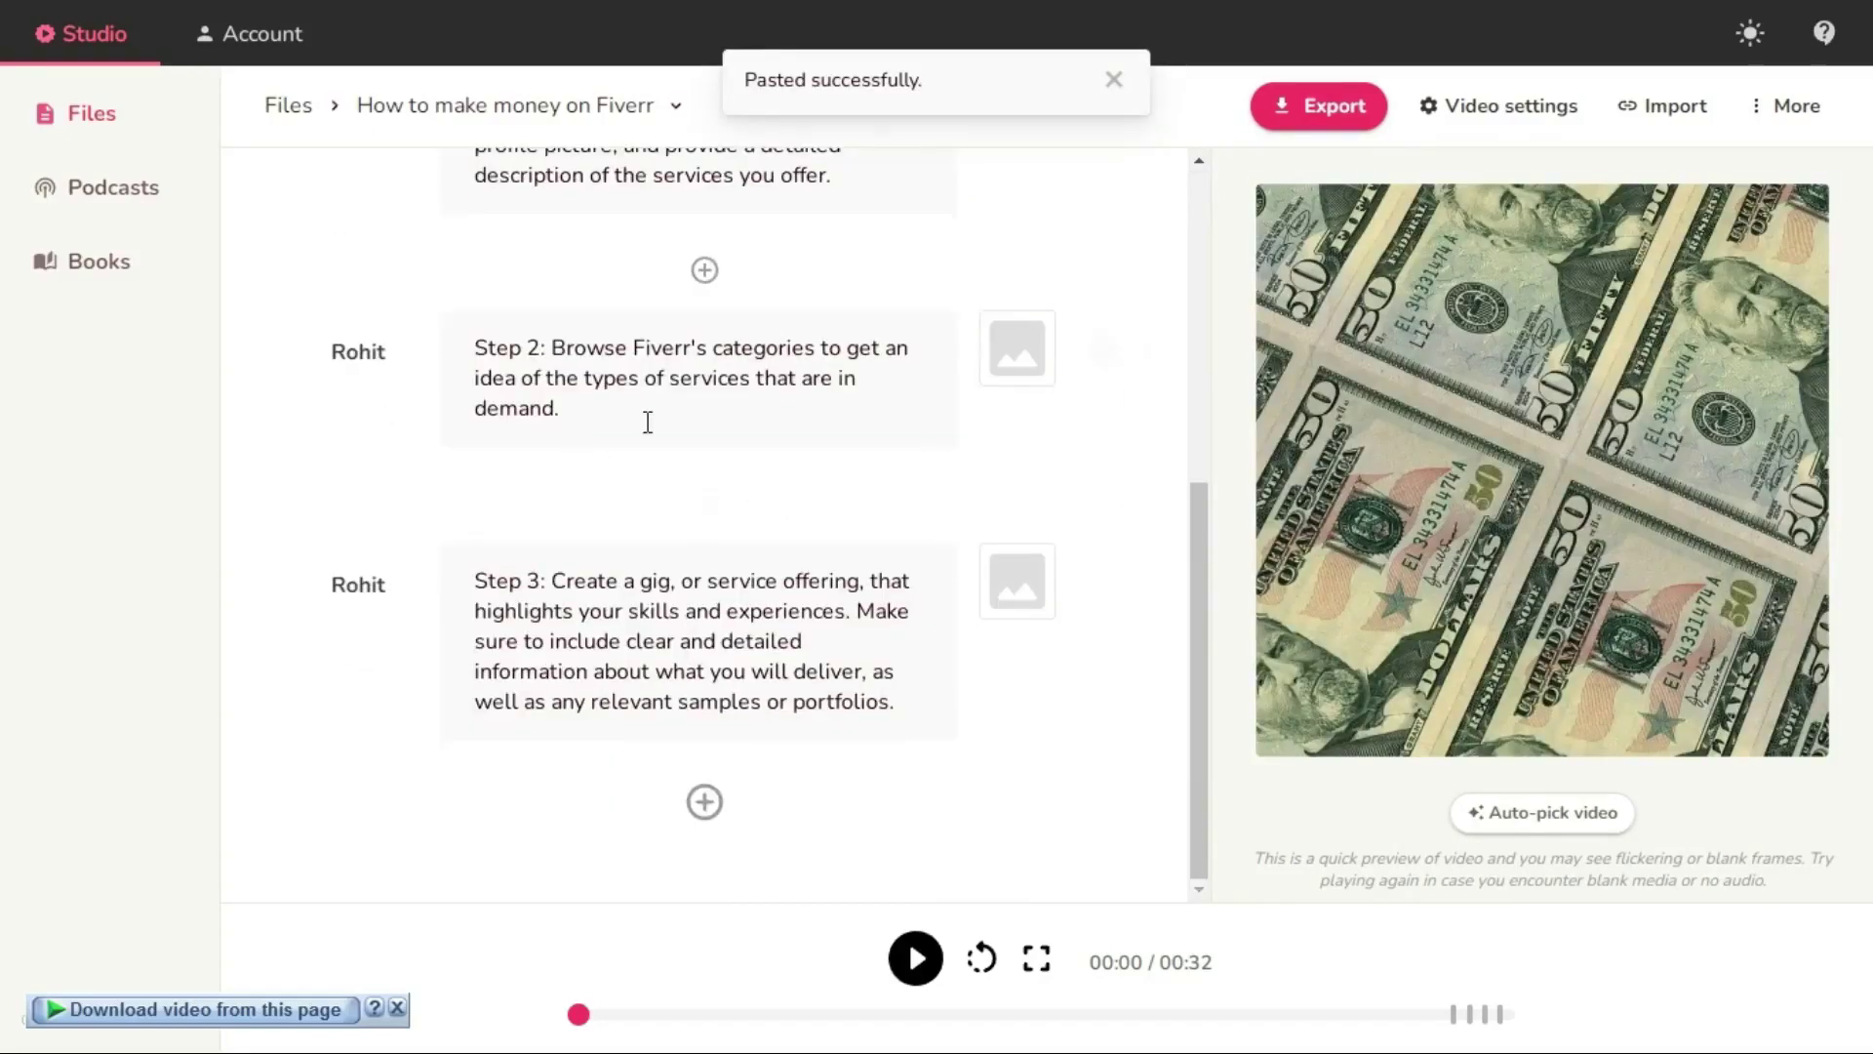
pyautogui.scroll(6, 690, 685)
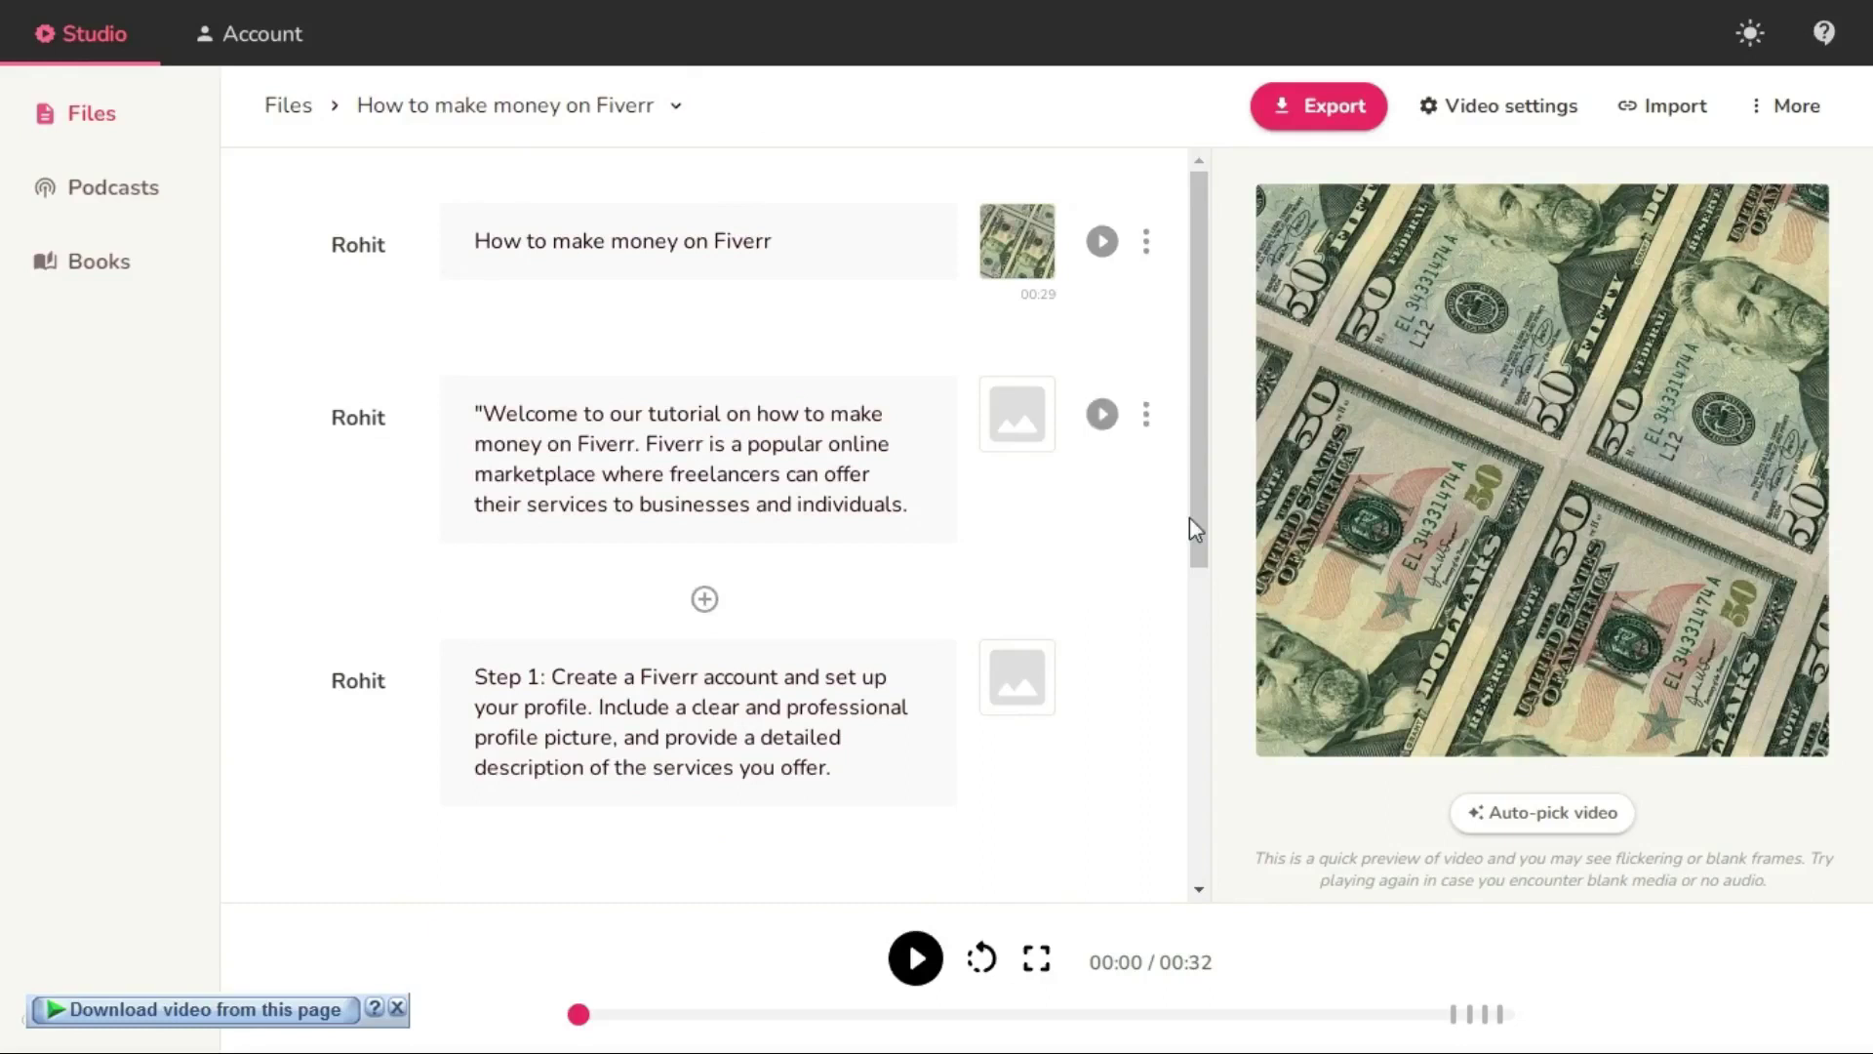
# Step: Auto-pick a stock video for the title section and accept the chosen clip
pyautogui.click(1522, 815)
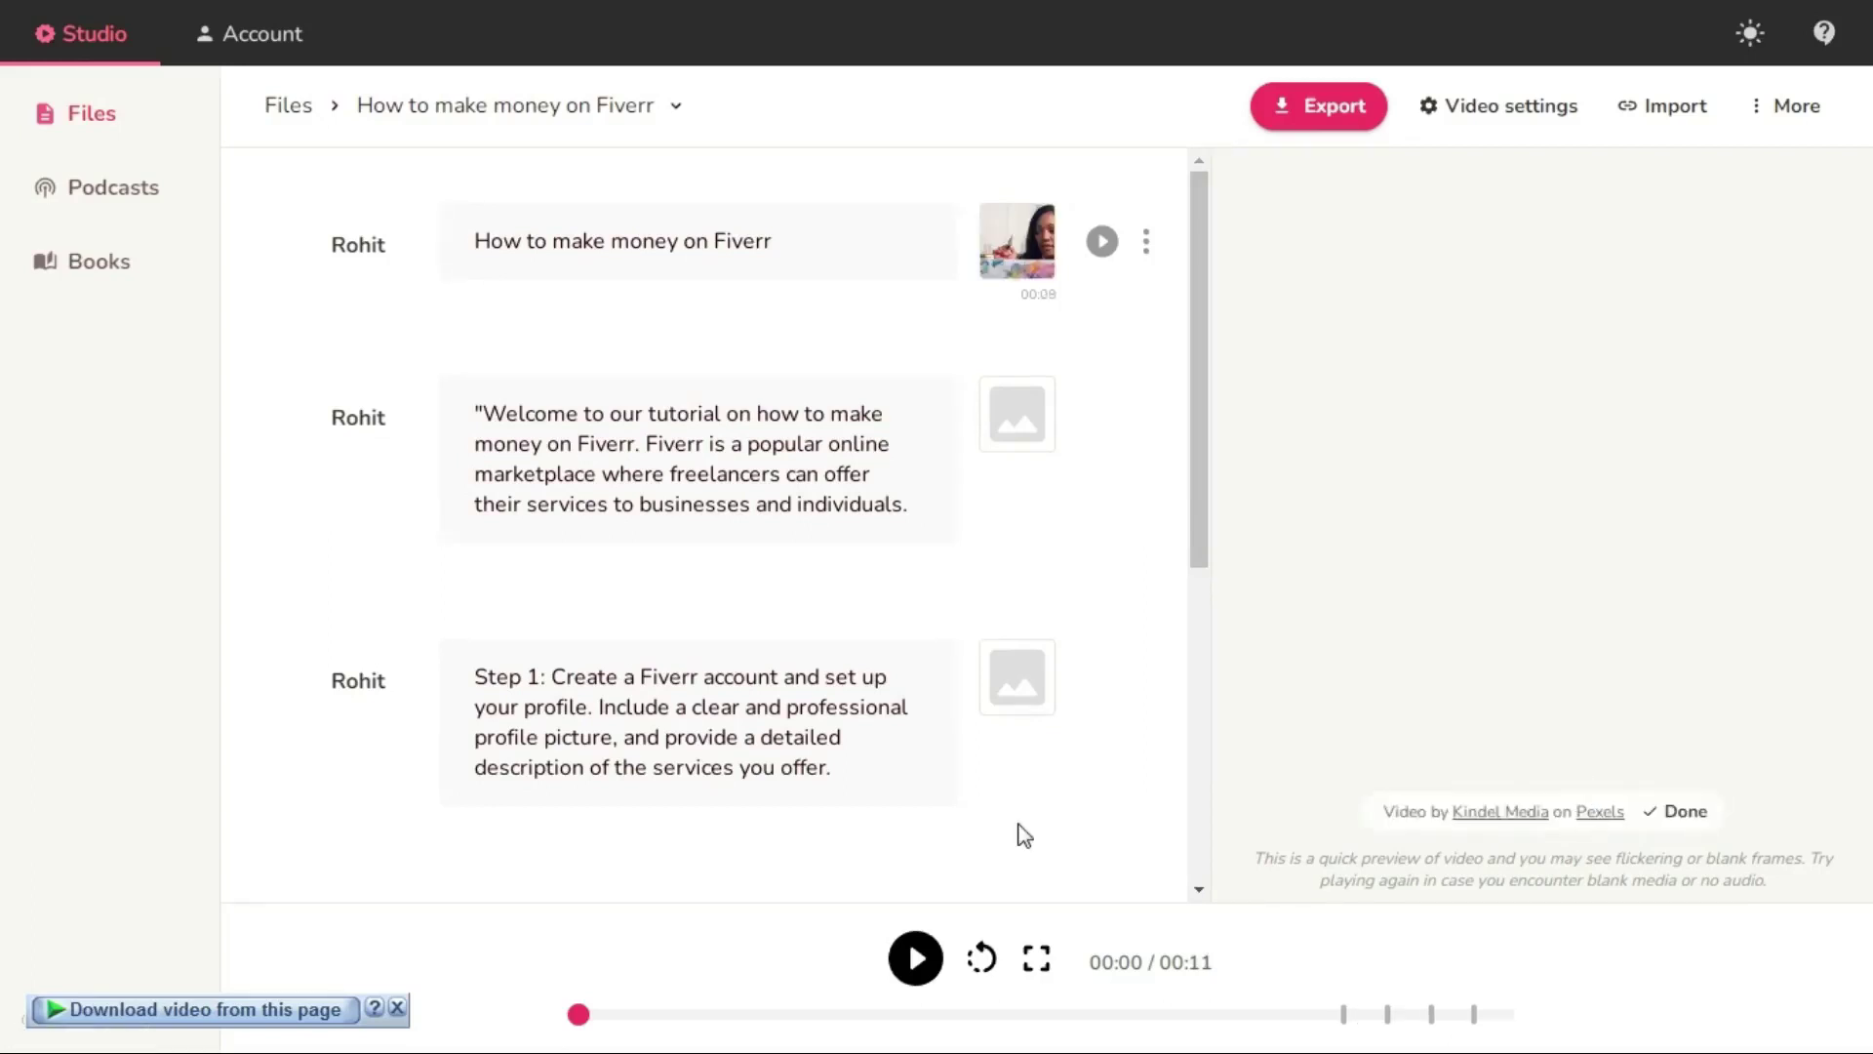
pyautogui.scroll(-4, 1039, 766)
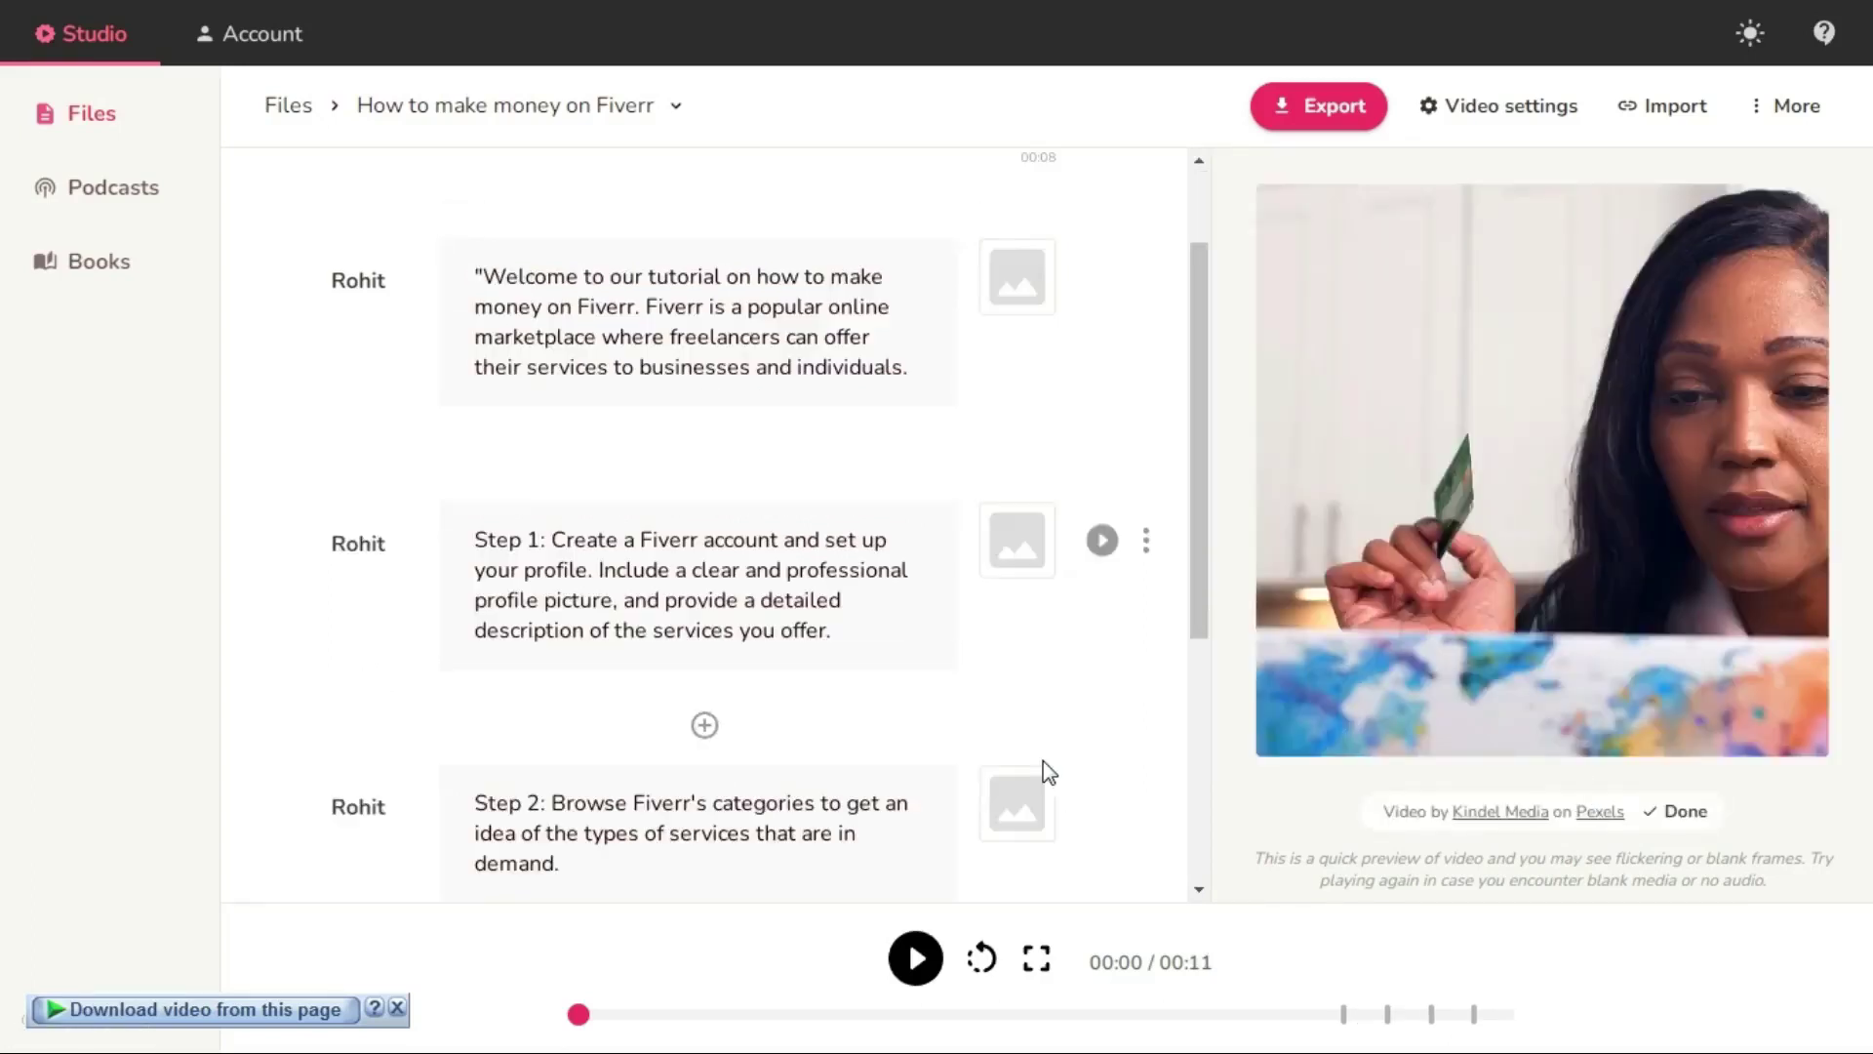
pyautogui.scroll(-2, 1046, 770)
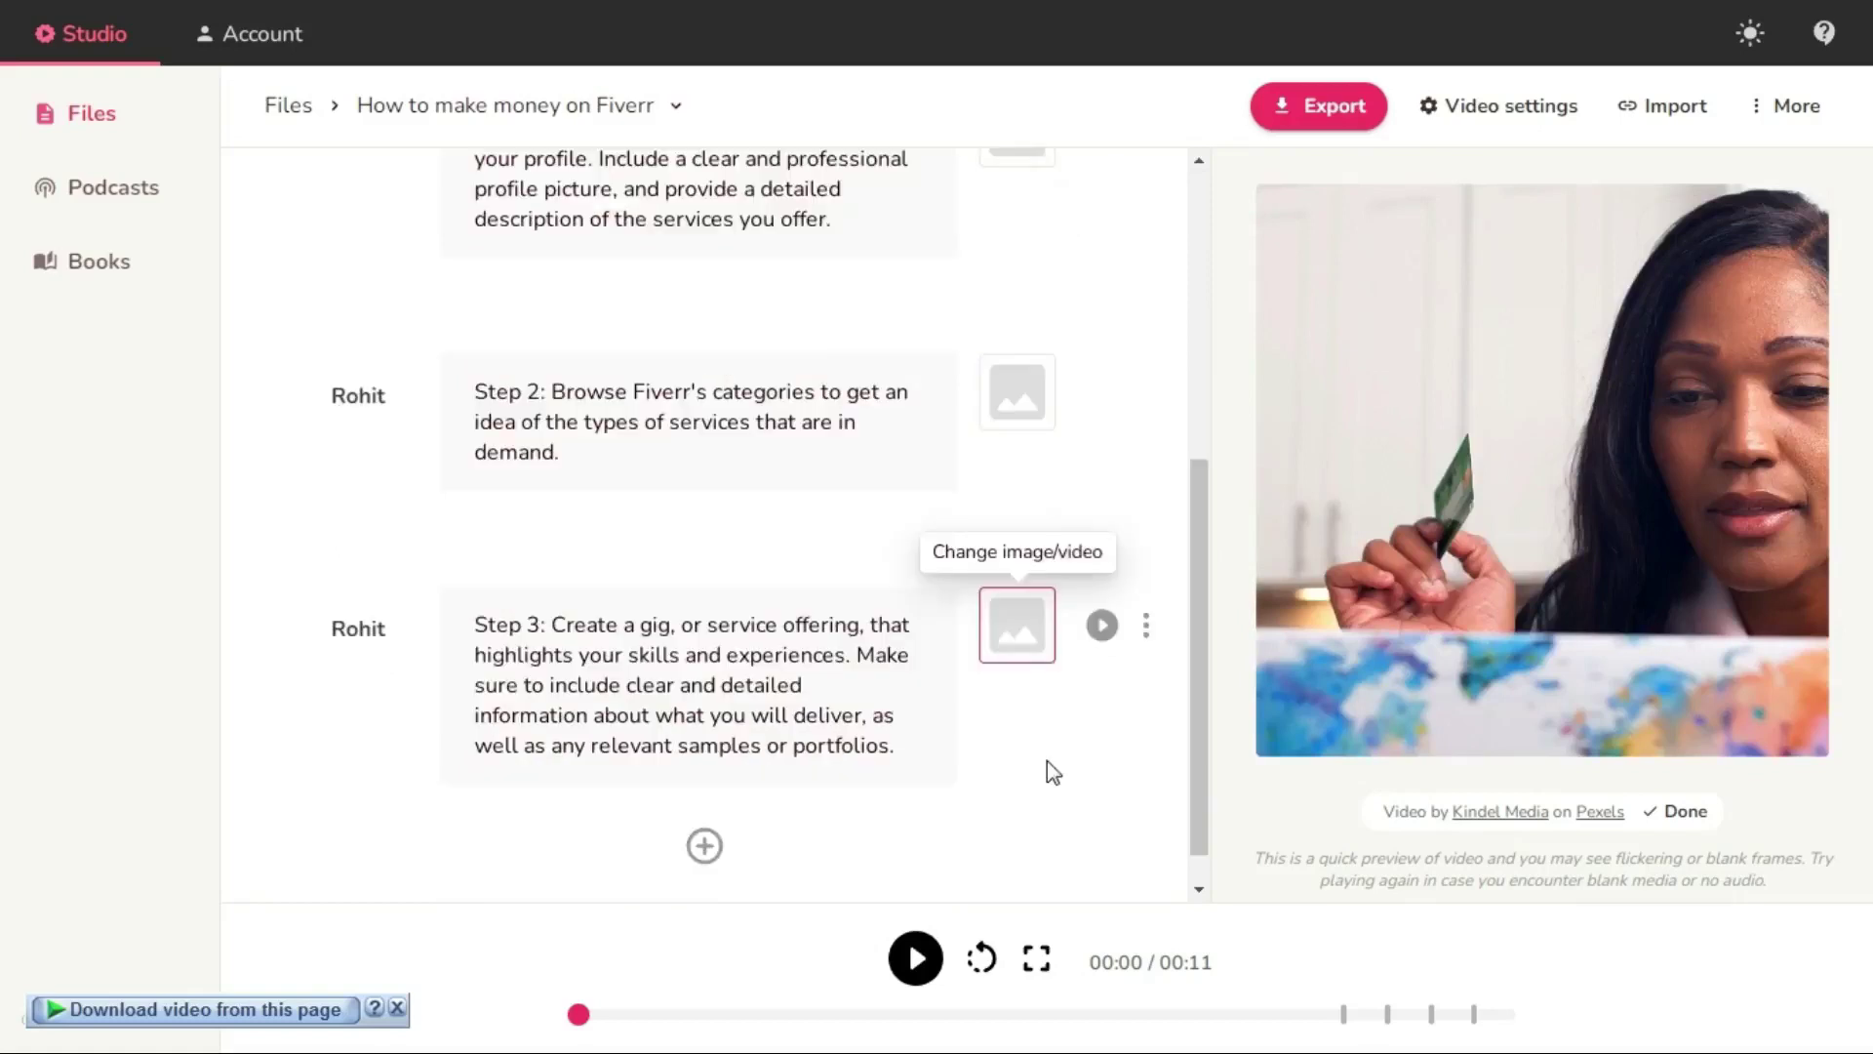
pyautogui.click(1682, 820)
pyautogui.scroll(6, 639, 395)
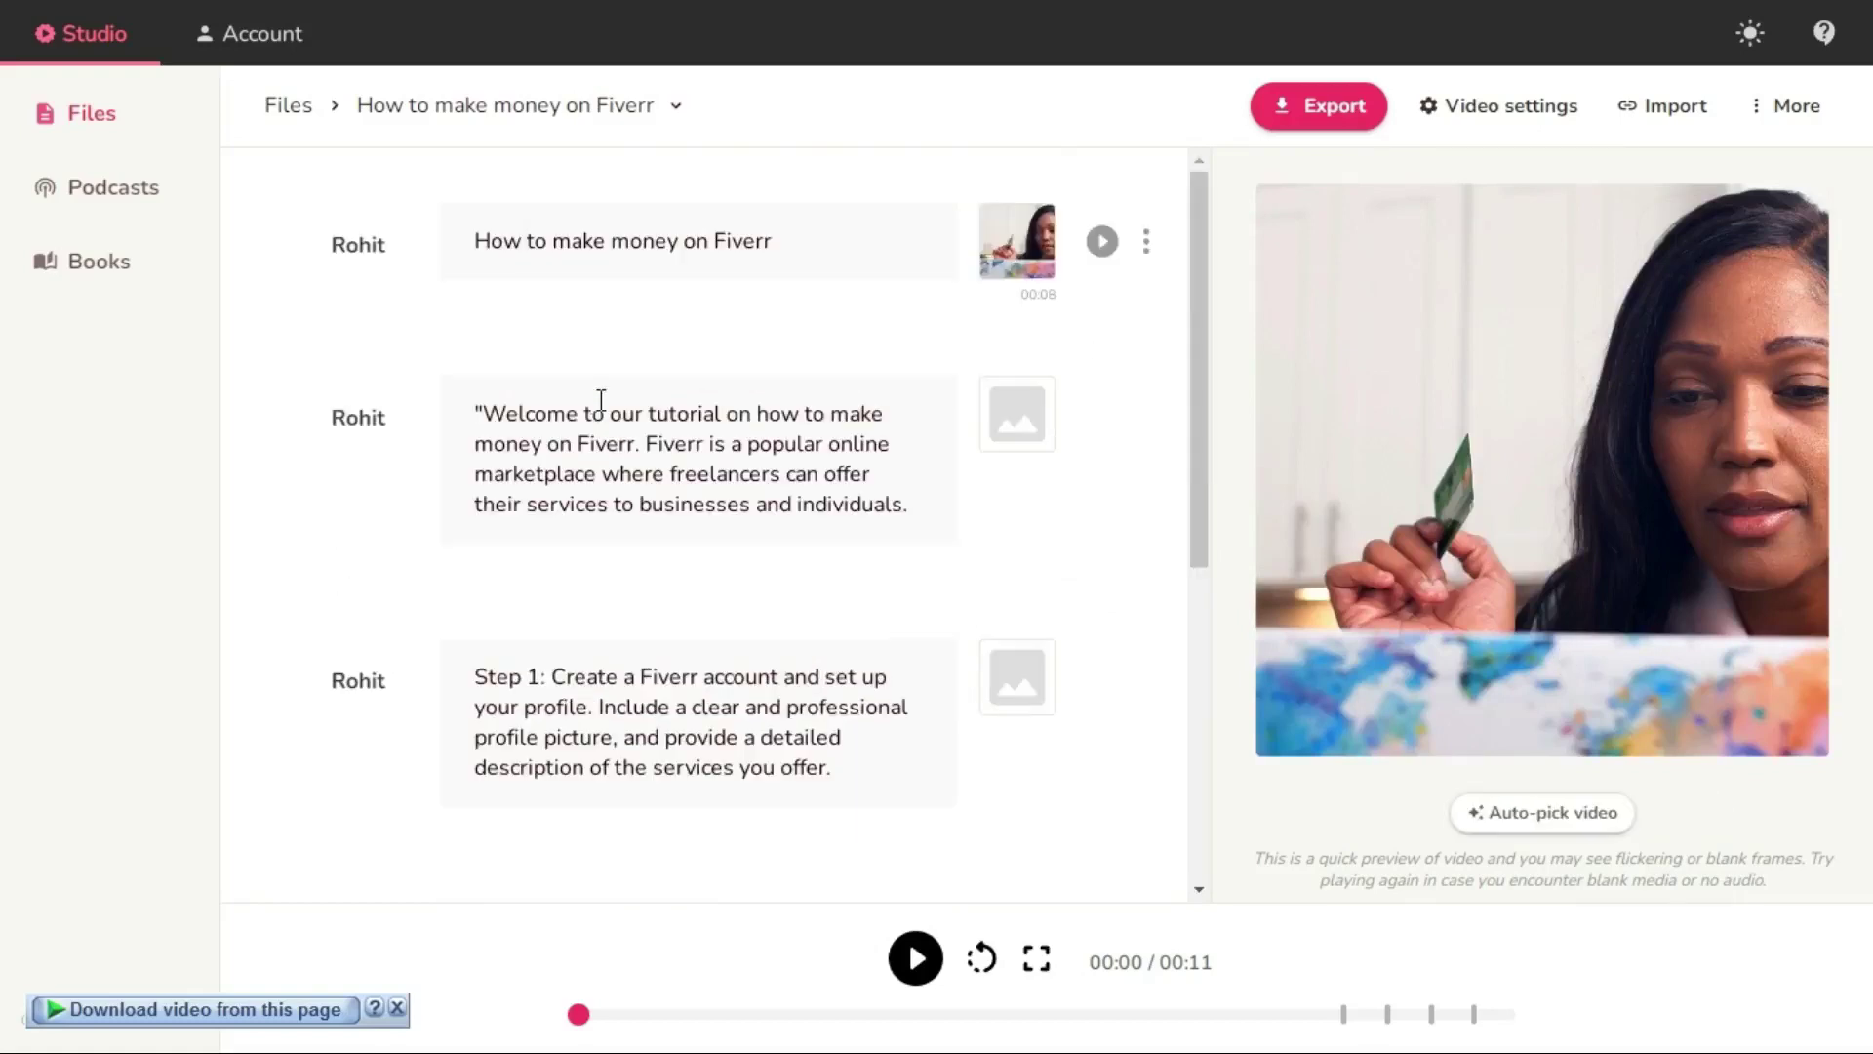
# Step: Play the Rohit narration of the title section and of the welcome section below it
pyautogui.click(654, 243)
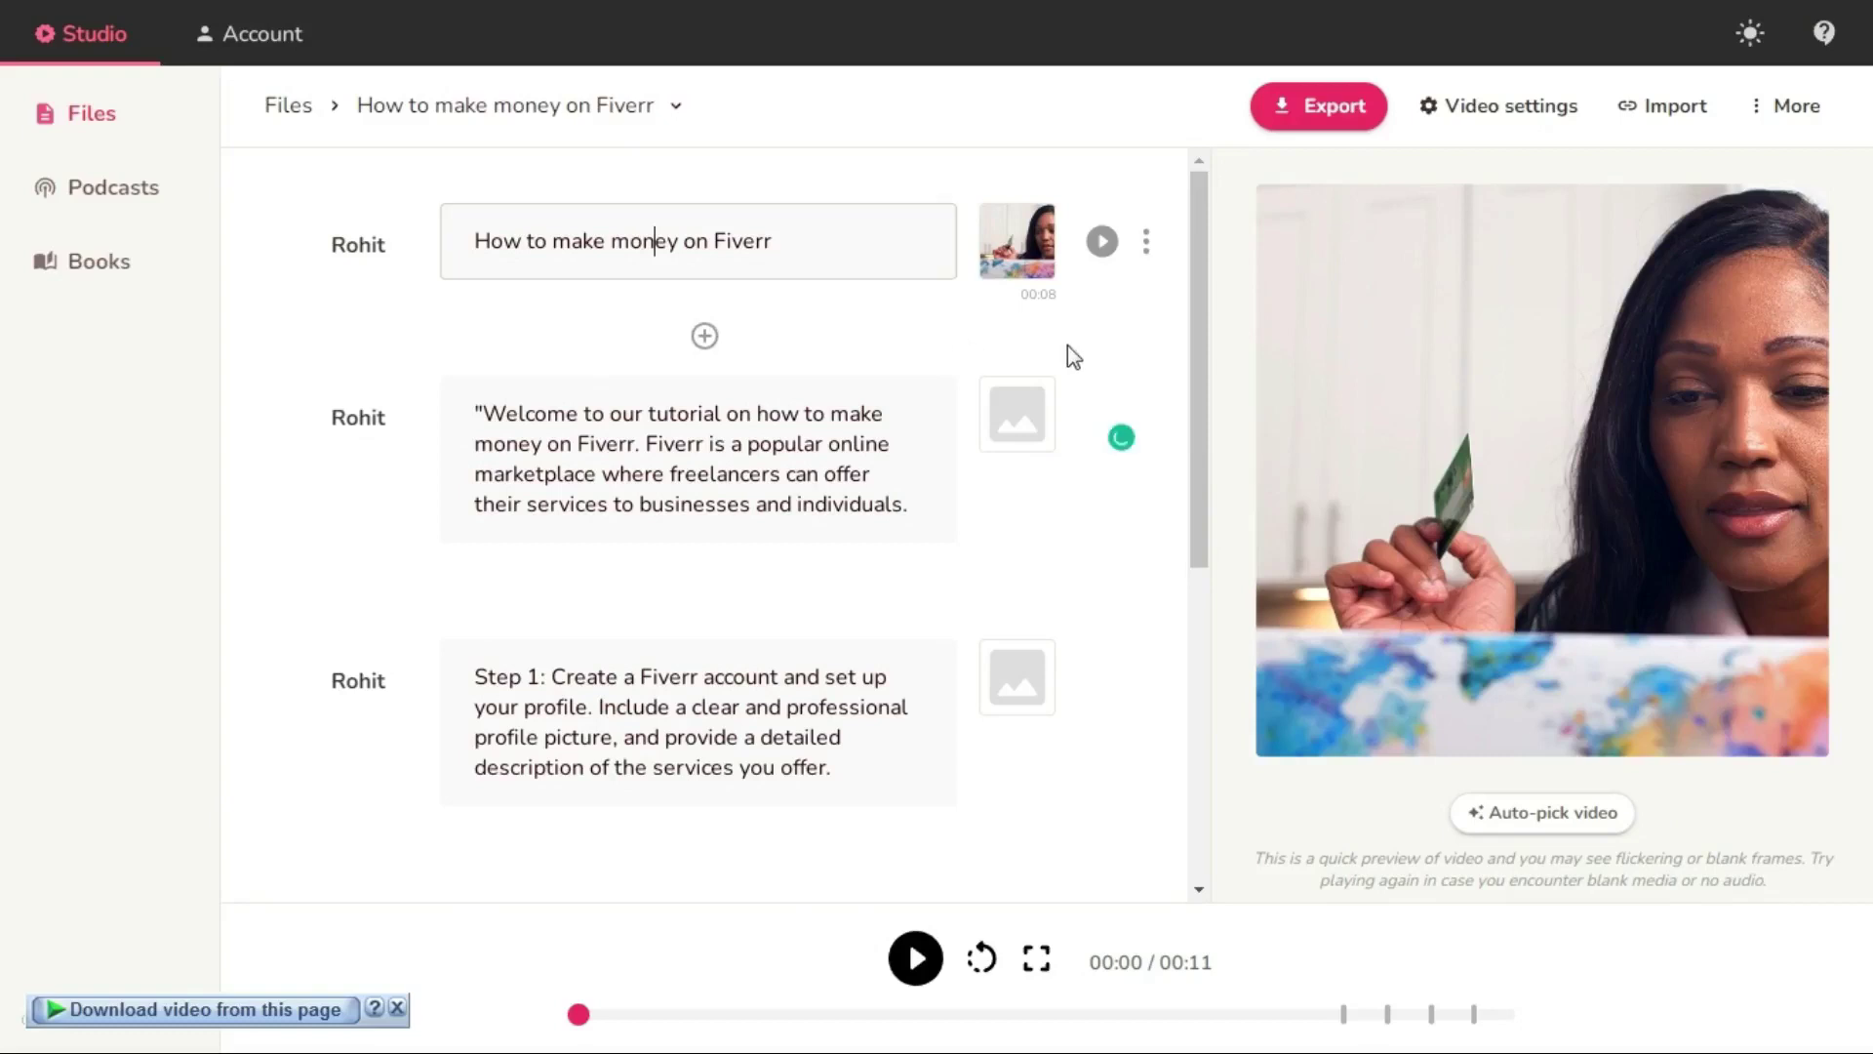
pyautogui.click(1100, 256)
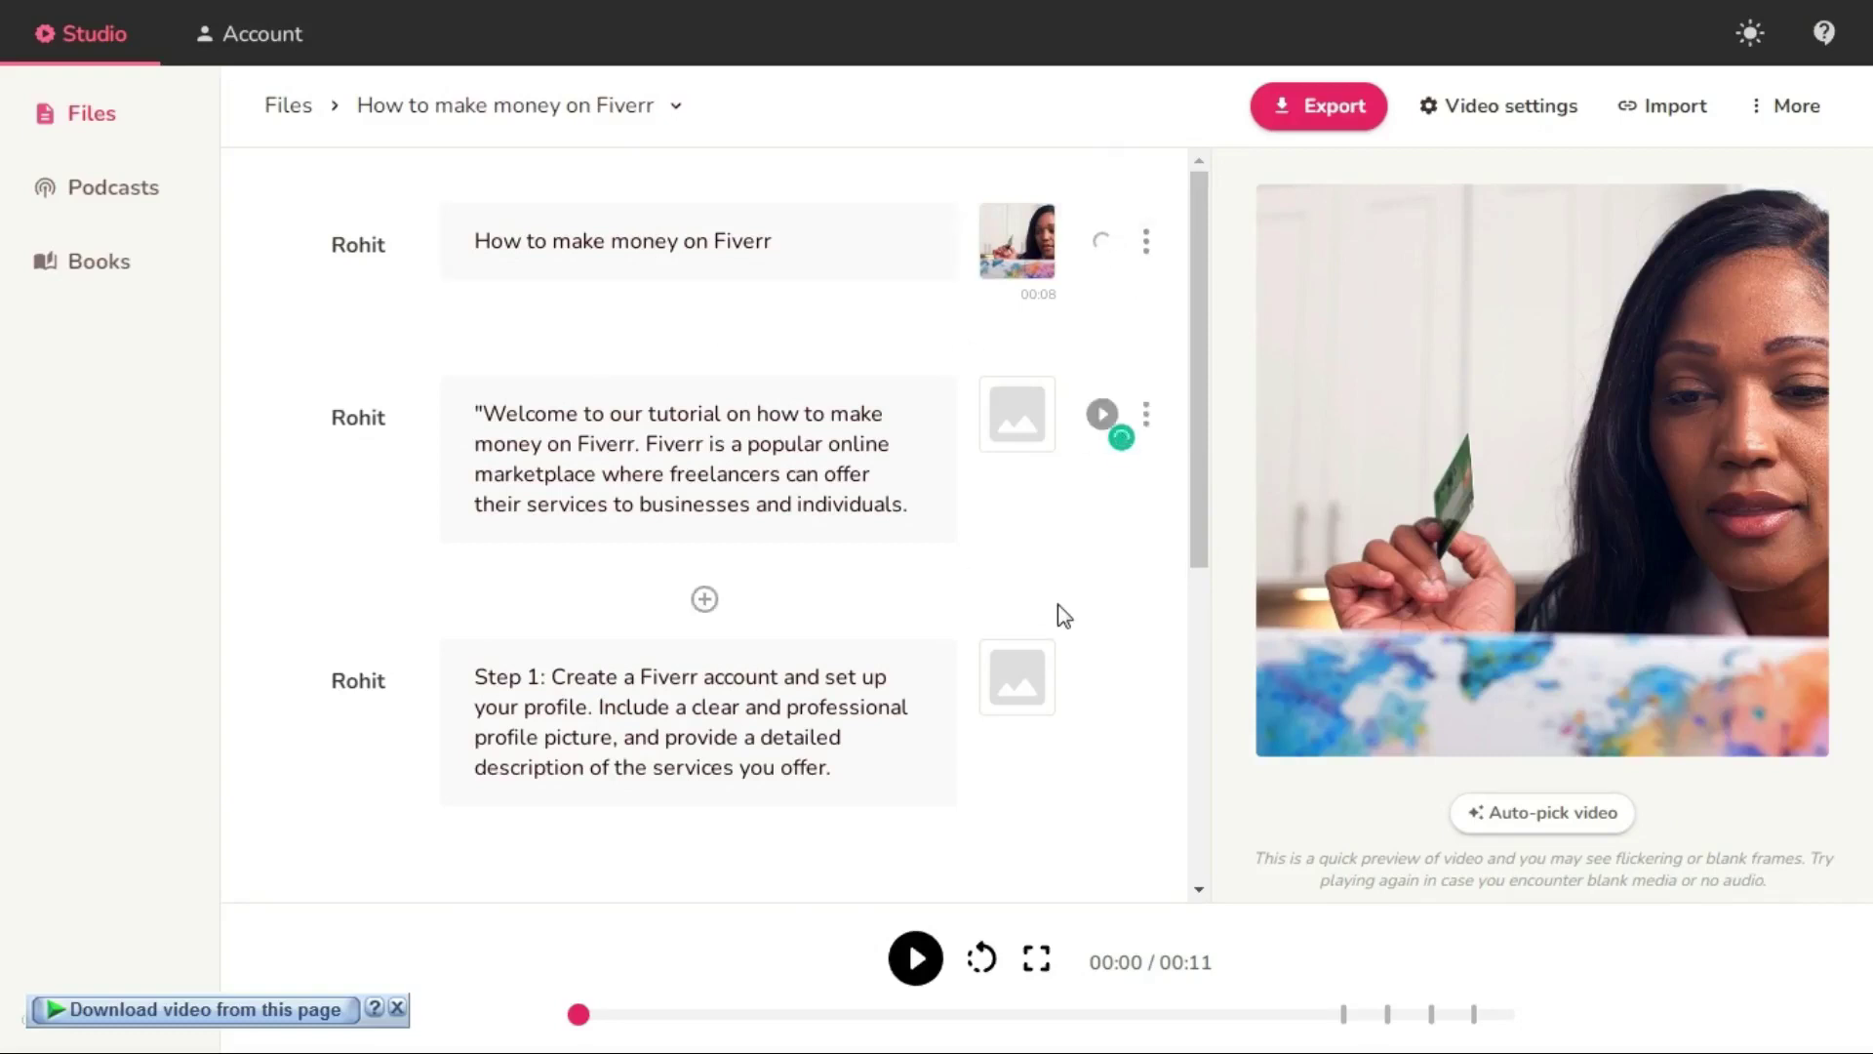
pyautogui.moveTo(1098, 663)
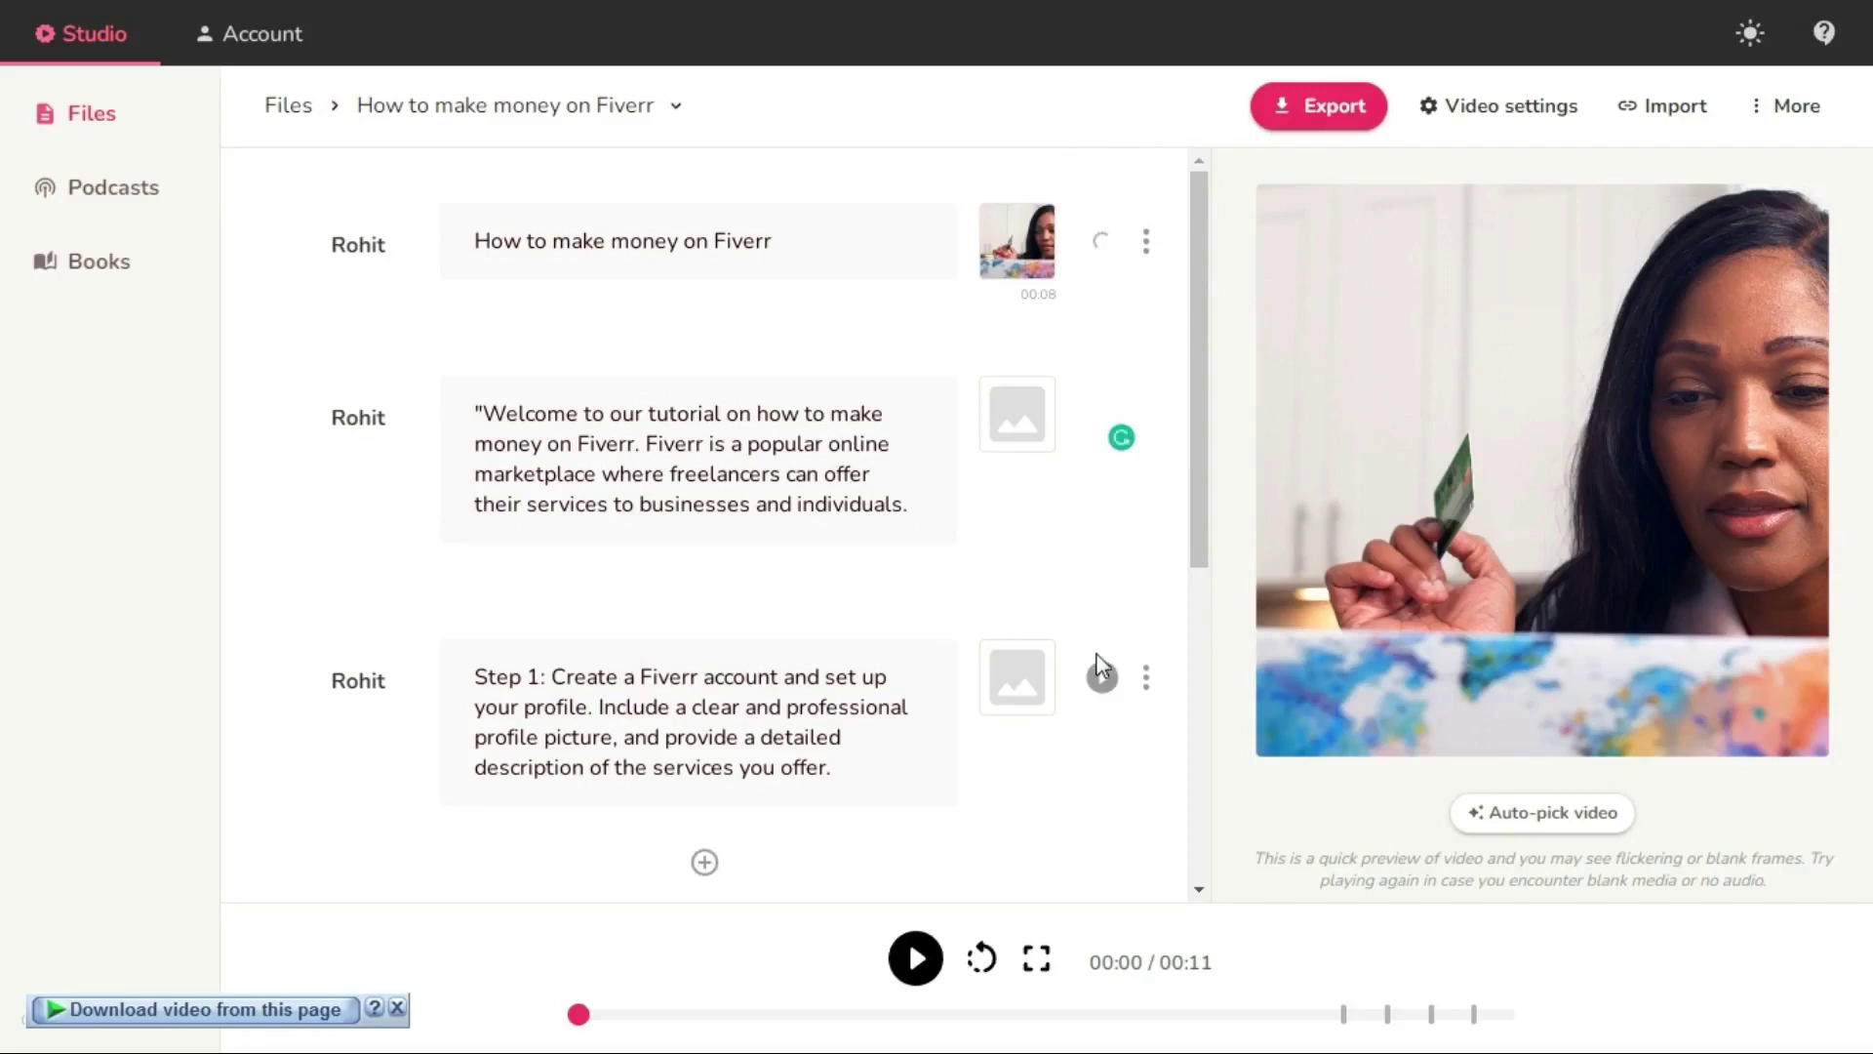
pyautogui.moveTo(1064, 627)
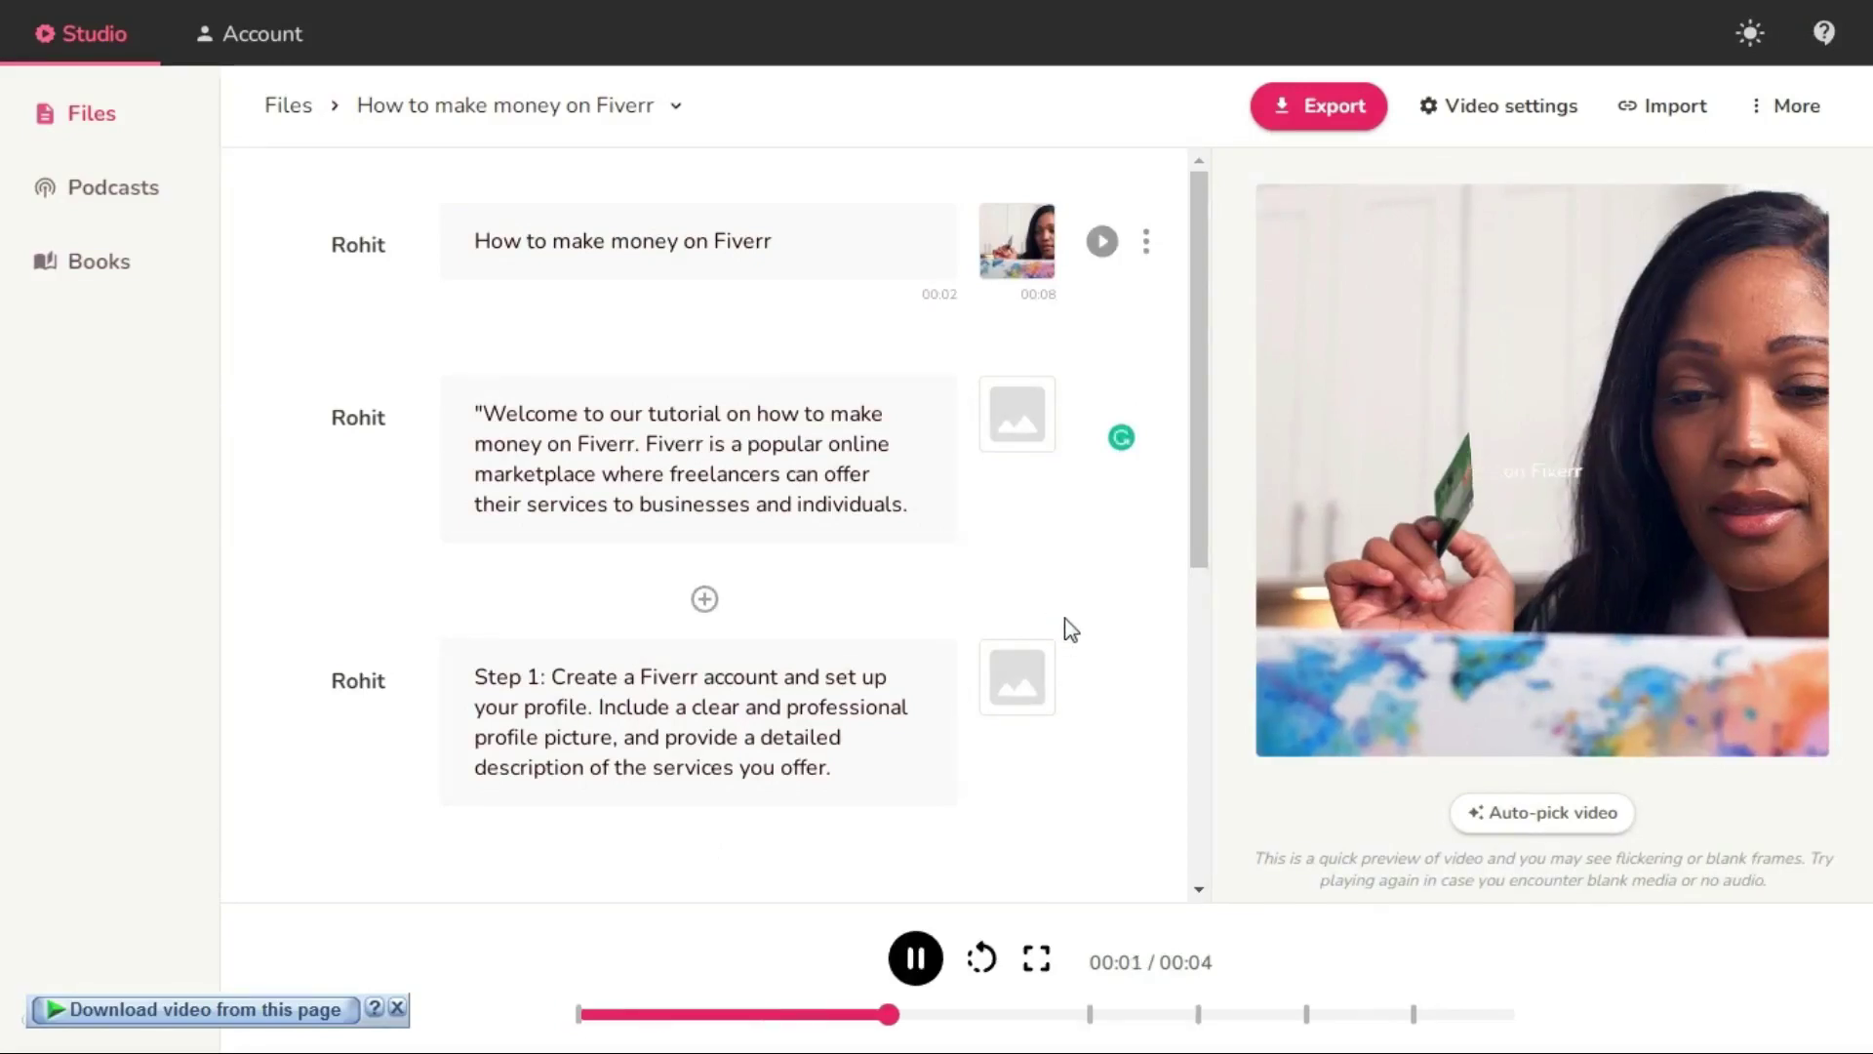
pyautogui.moveTo(1098, 414)
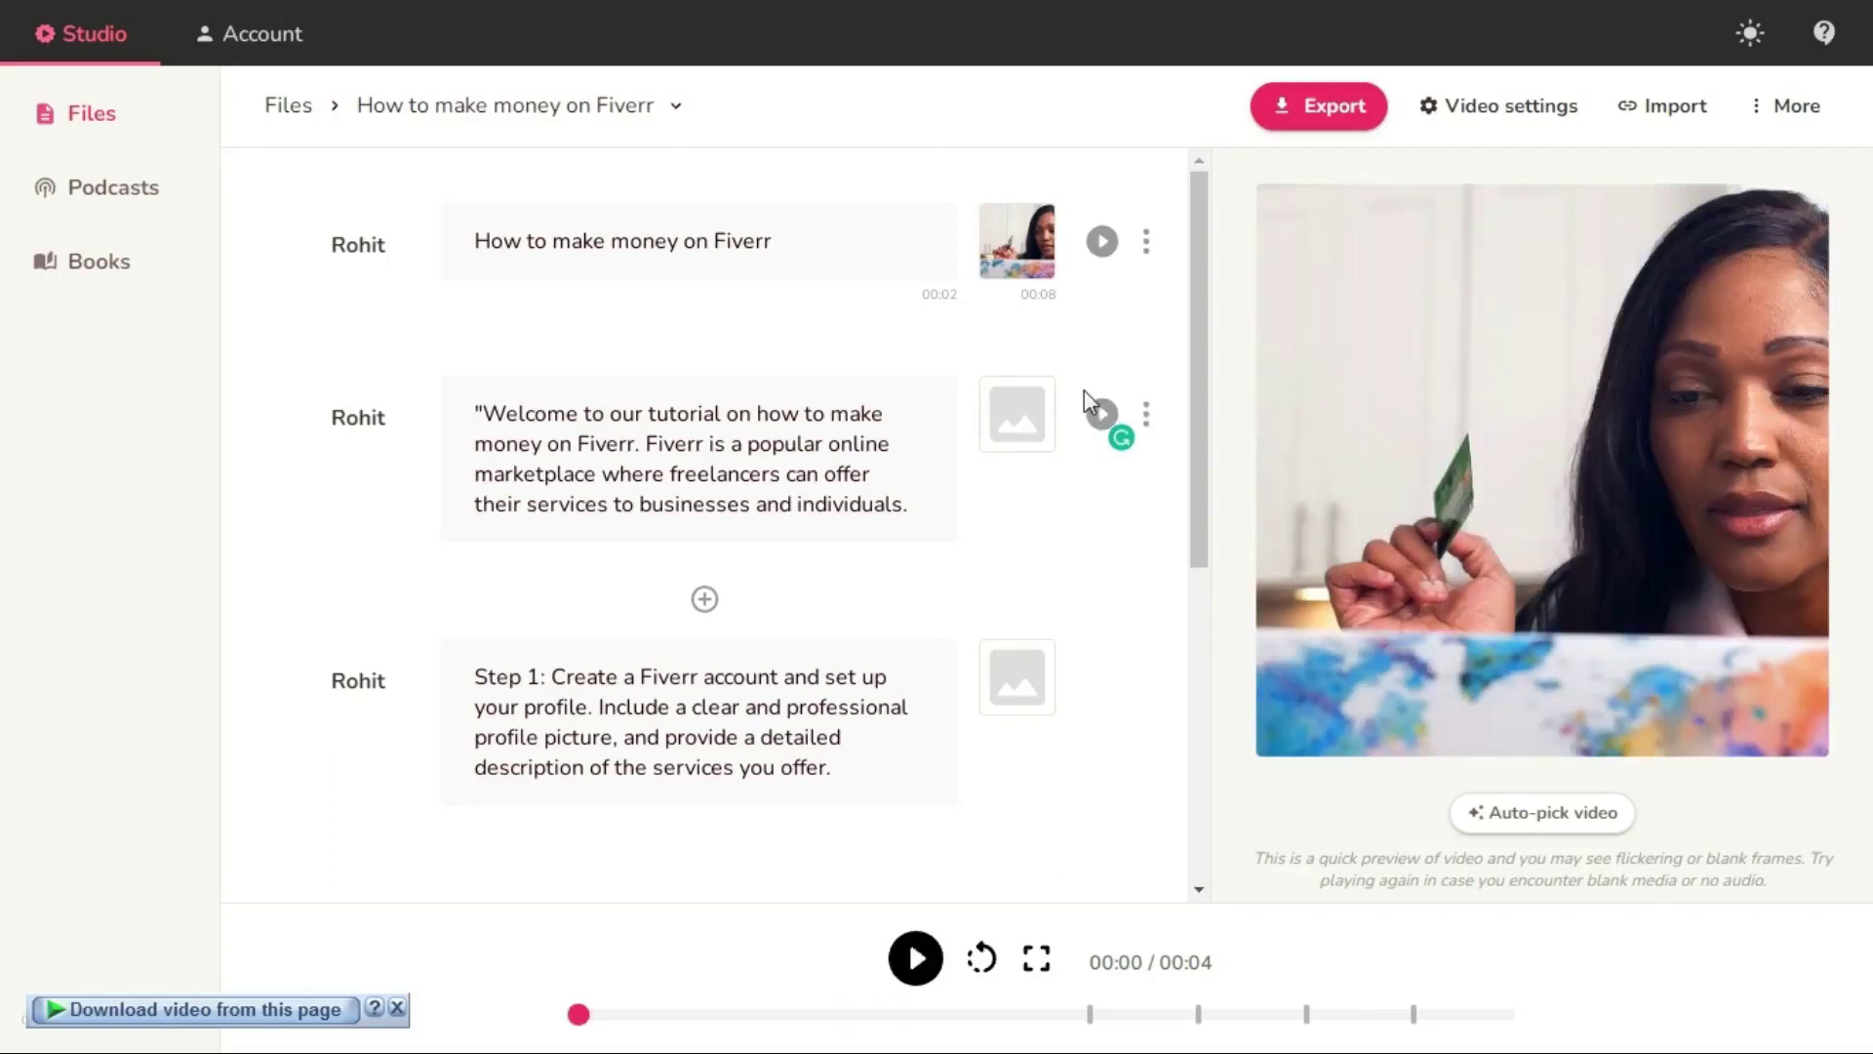
pyautogui.click(1100, 415)
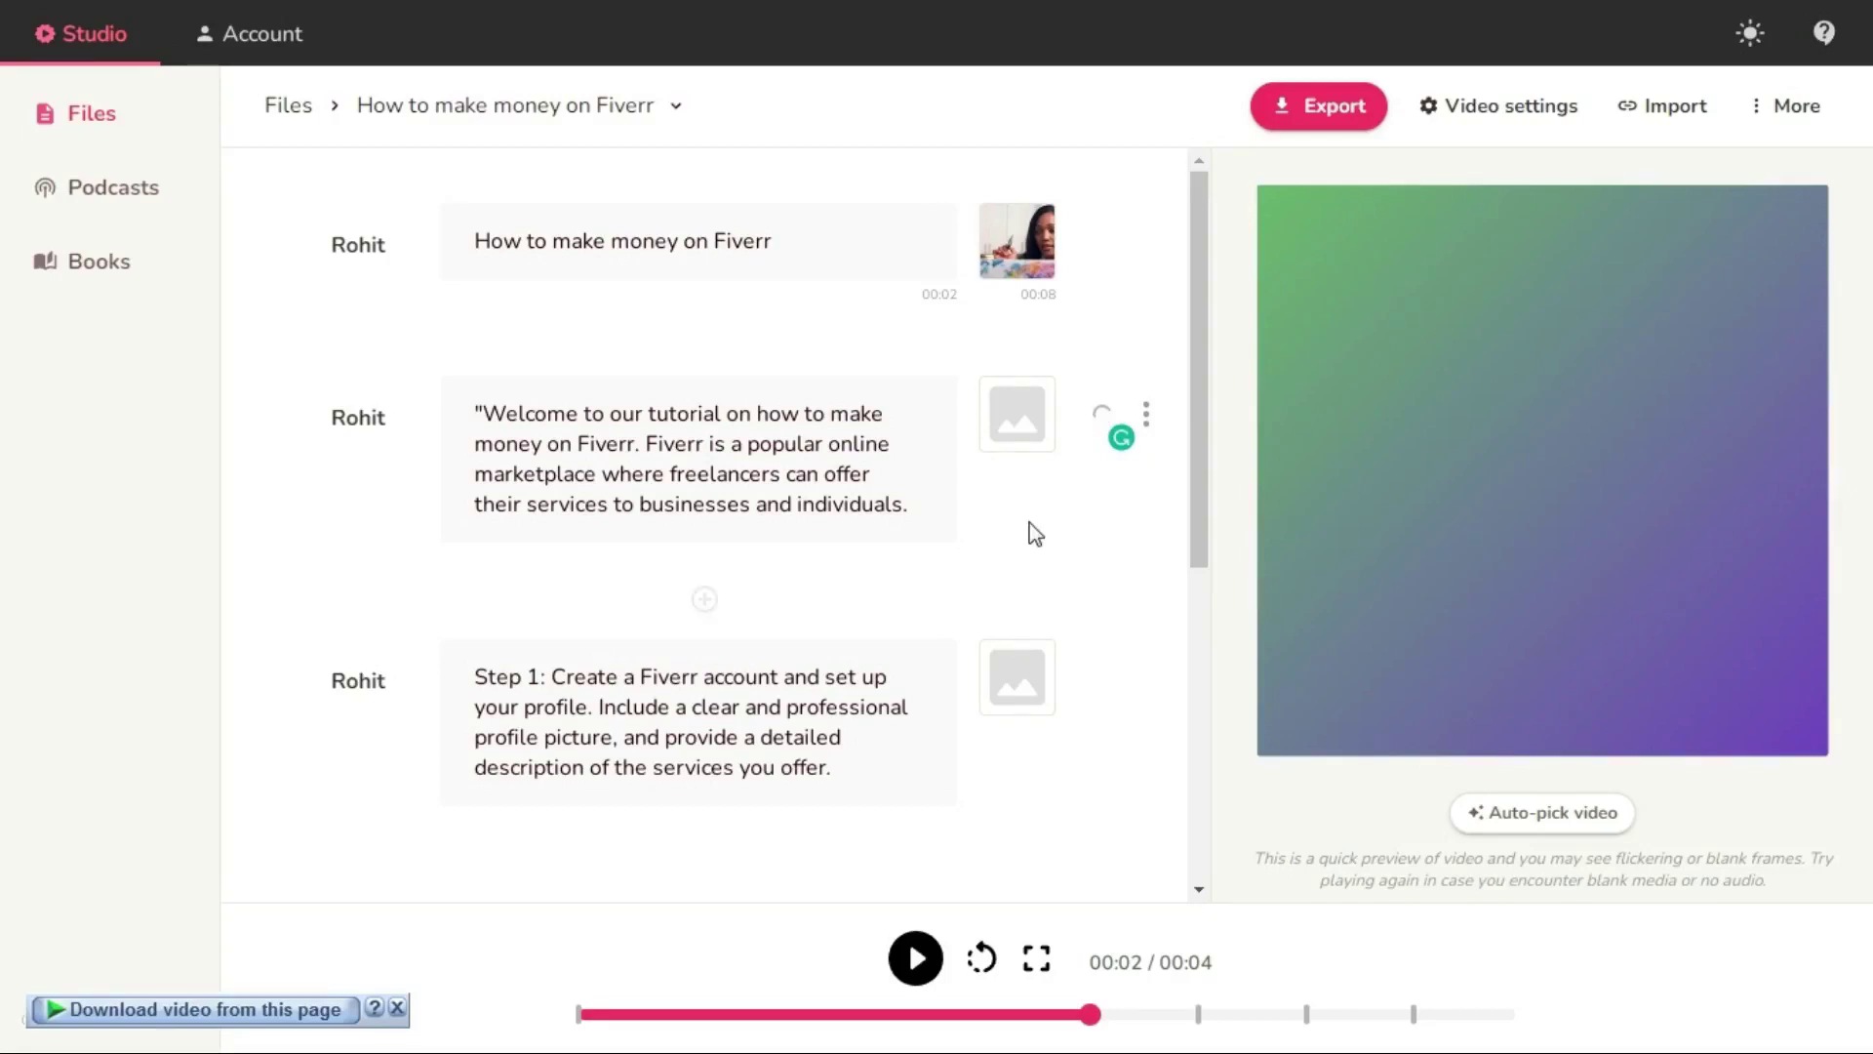
# Step: Auto-pick stock videos for the welcome section and the Step 1 section, and play the Rohit narration of the Step 1 section
pyautogui.click(1569, 820)
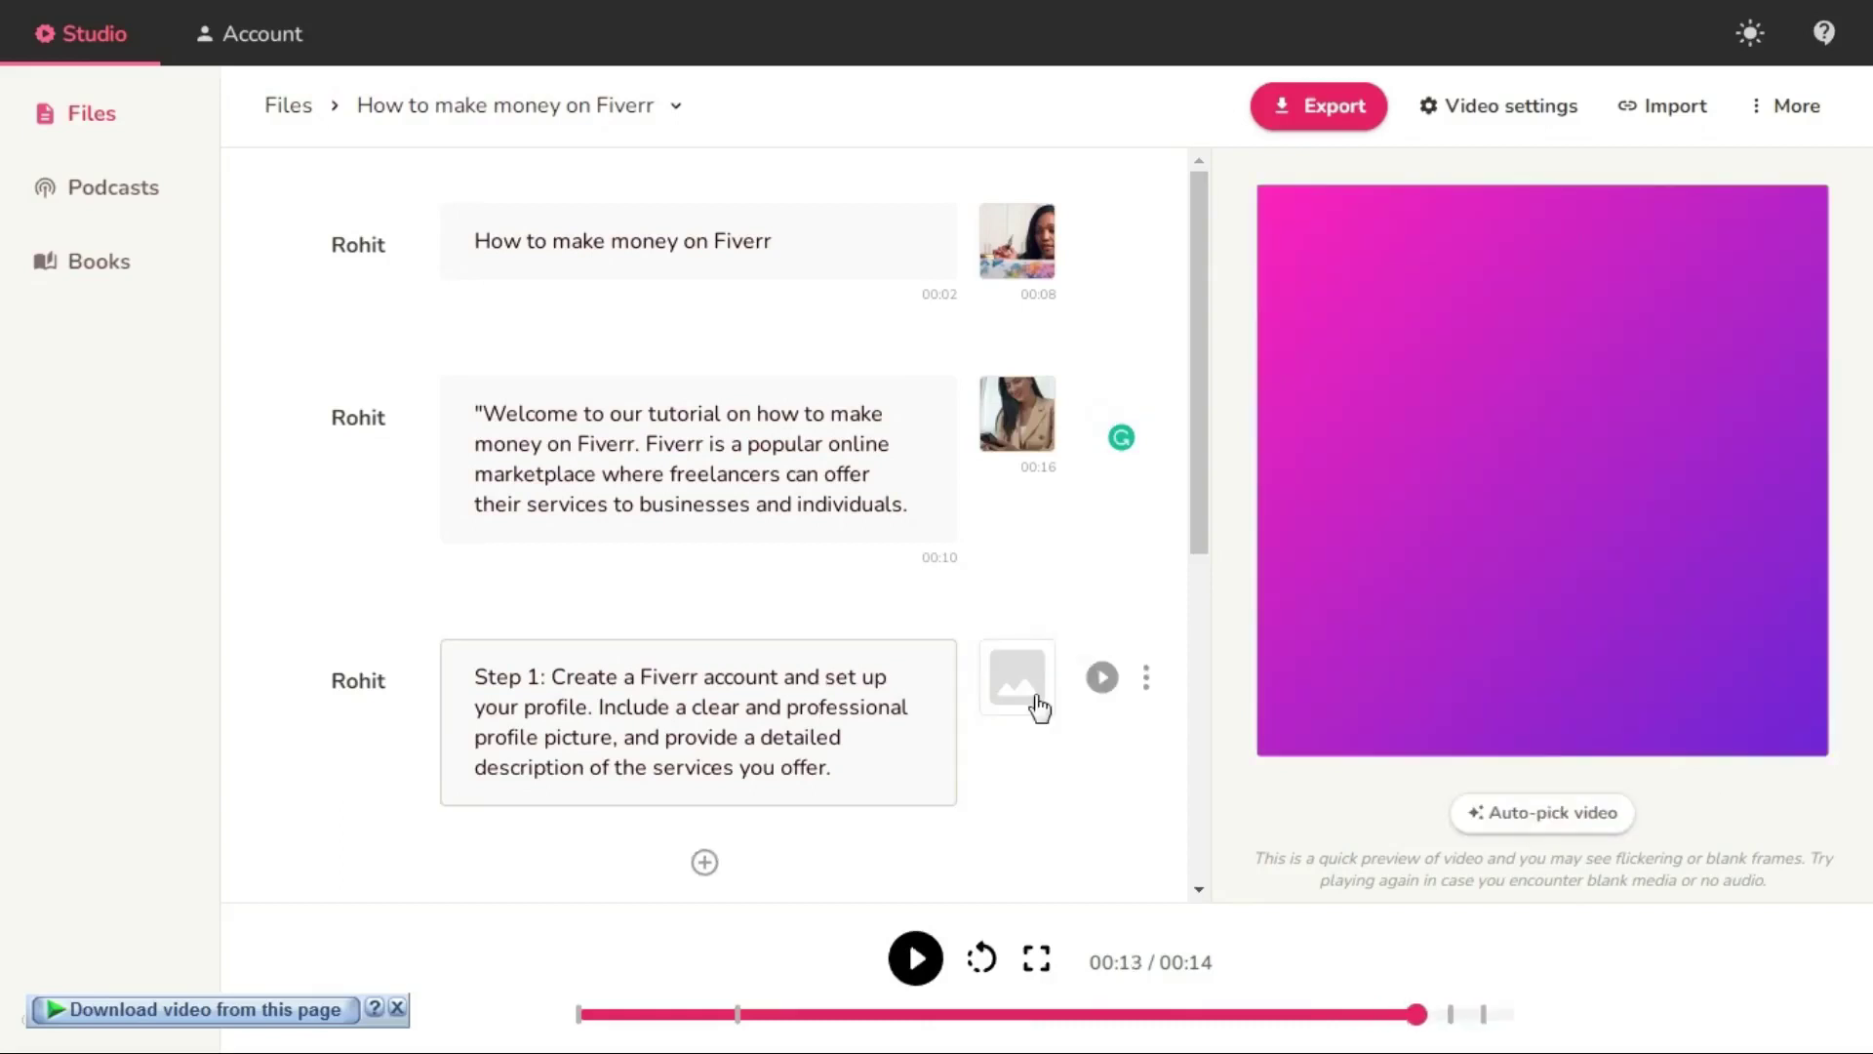
pyautogui.click(1544, 810)
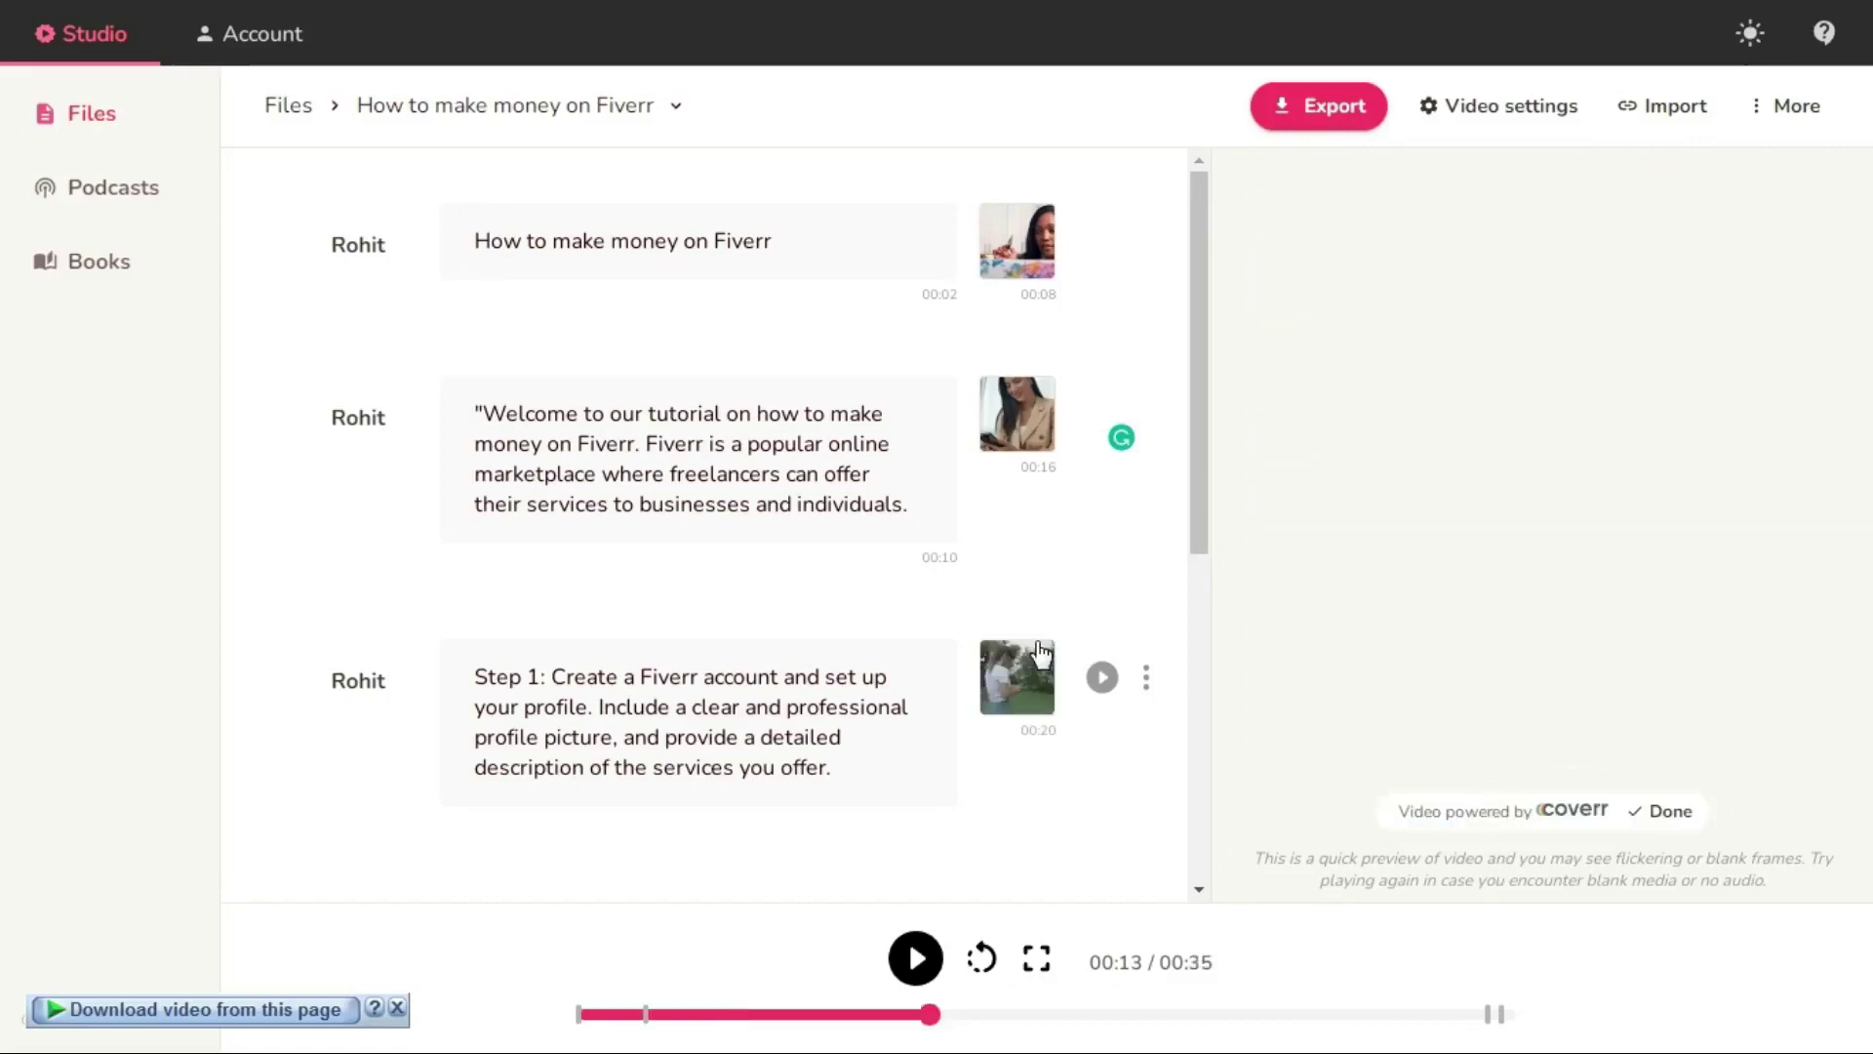
pyautogui.click(1102, 678)
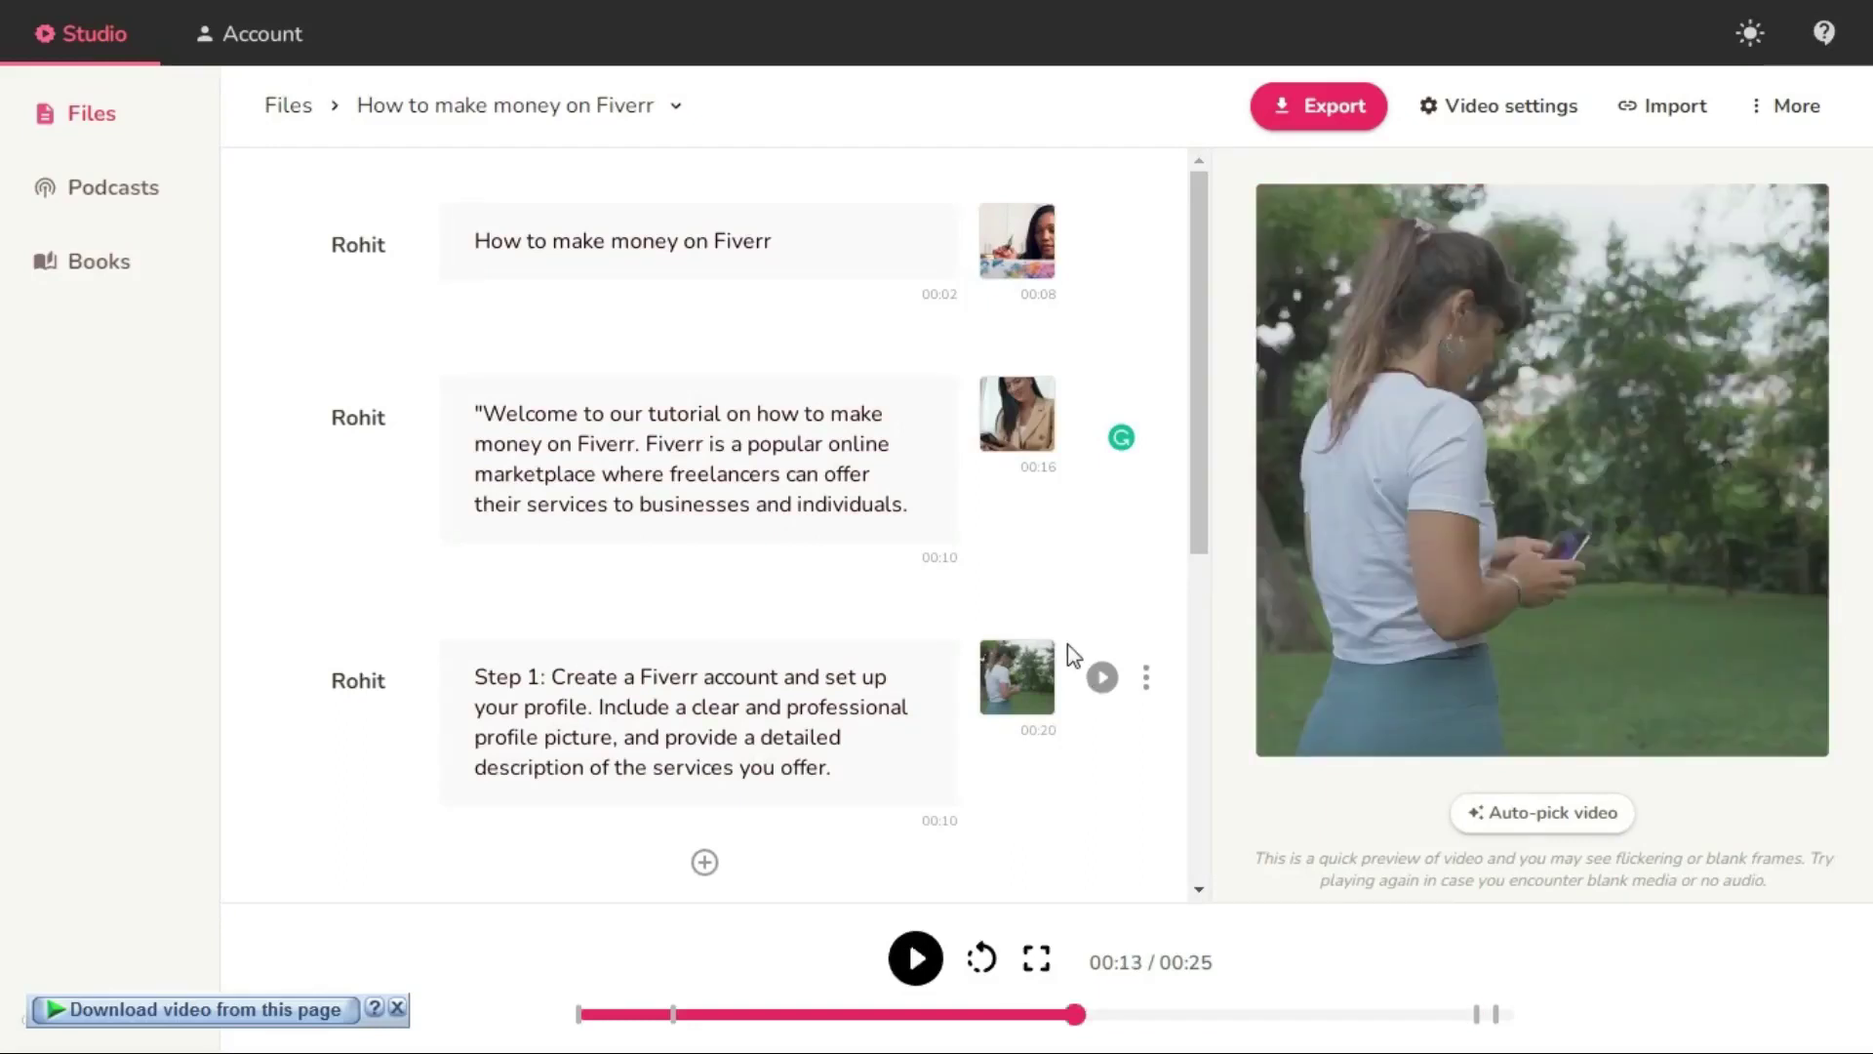
pyautogui.scroll(-1, 1061, 628)
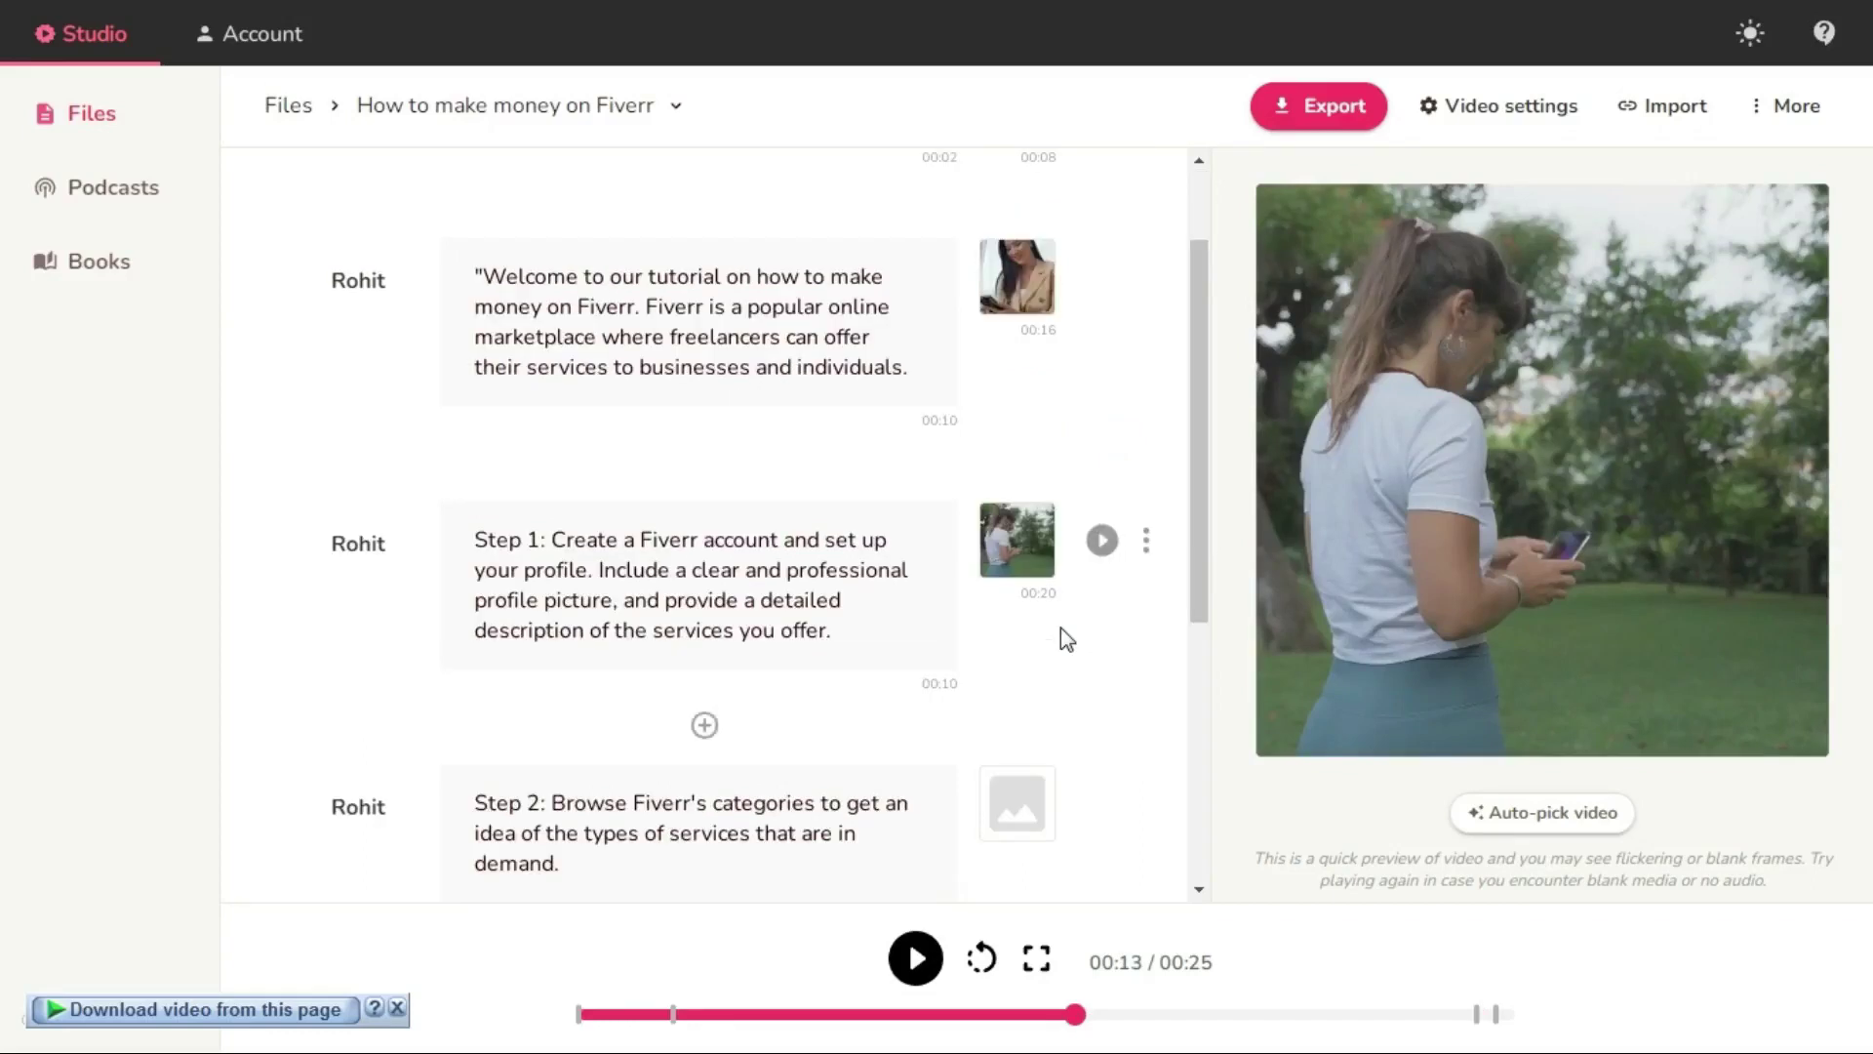
pyautogui.scroll(1, 1062, 628)
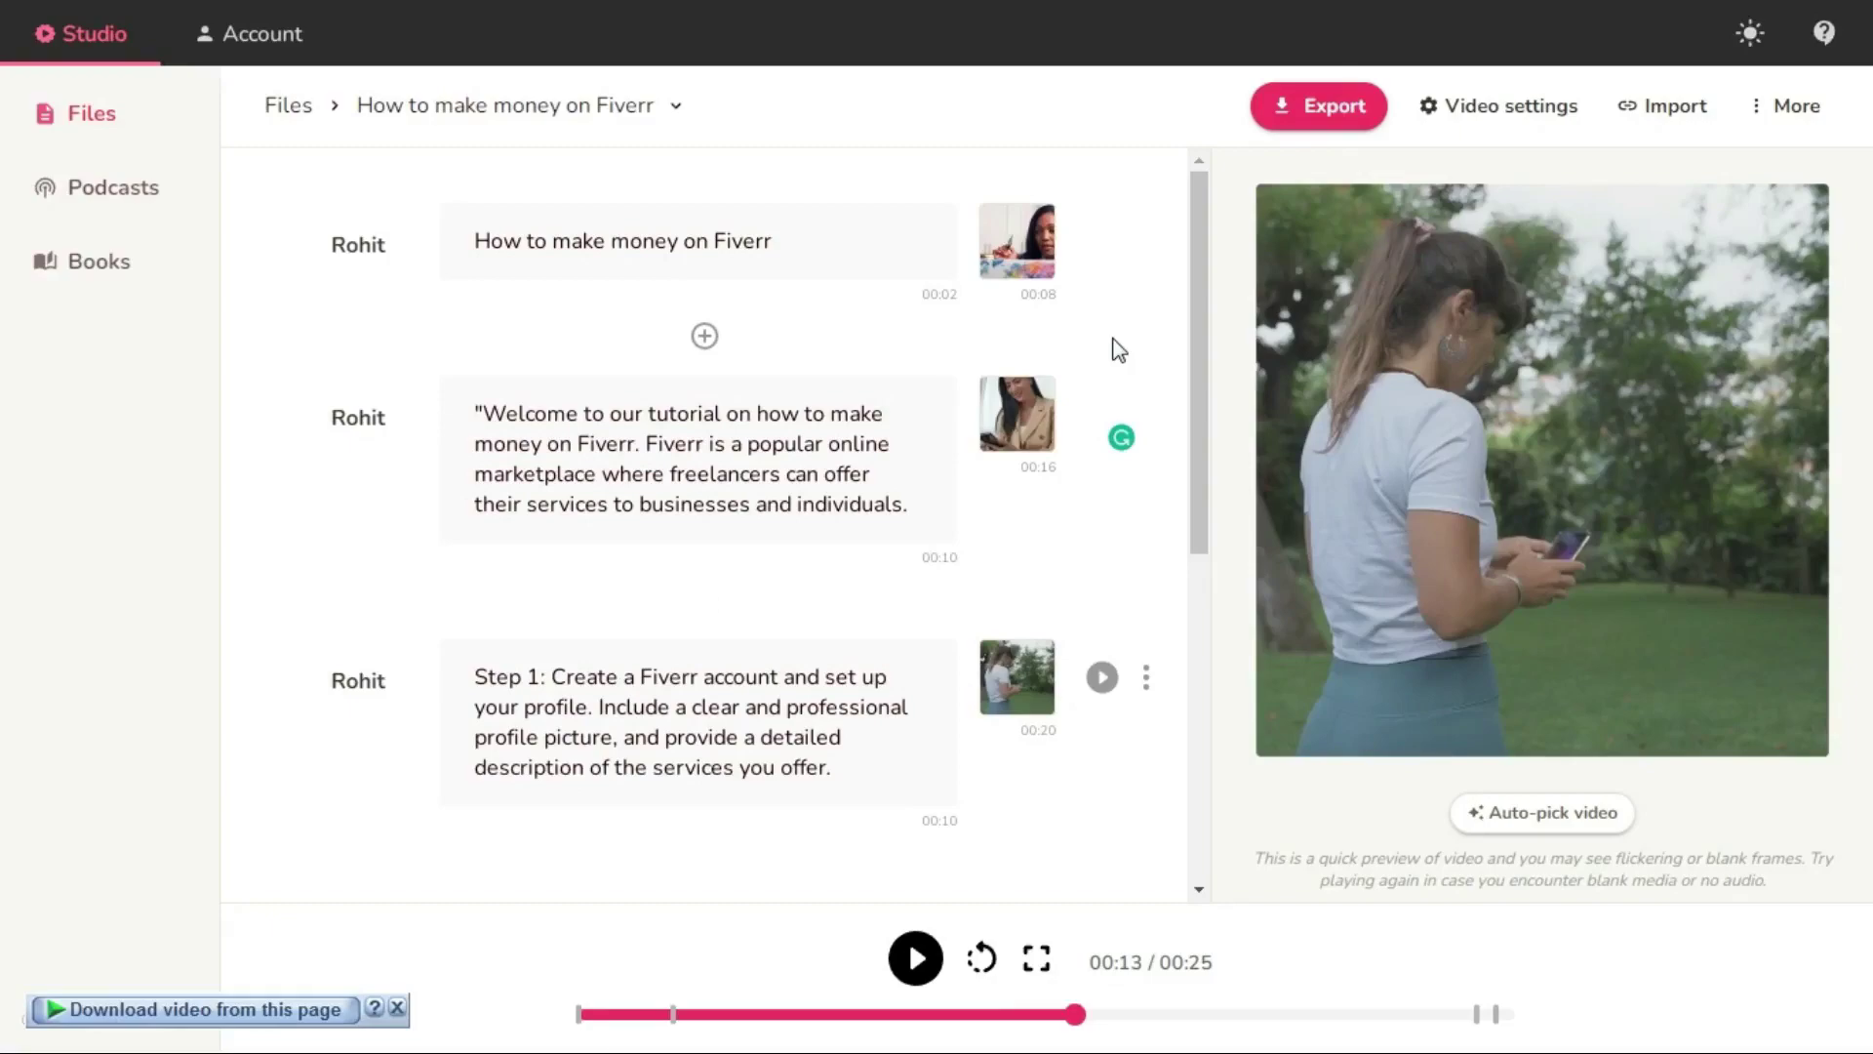
# Step: Switch to ChatGPT to look over the original Fiverr script with its text deselected, and return to the video editor
pyautogui.hotkey('ctrl', 'Tab')
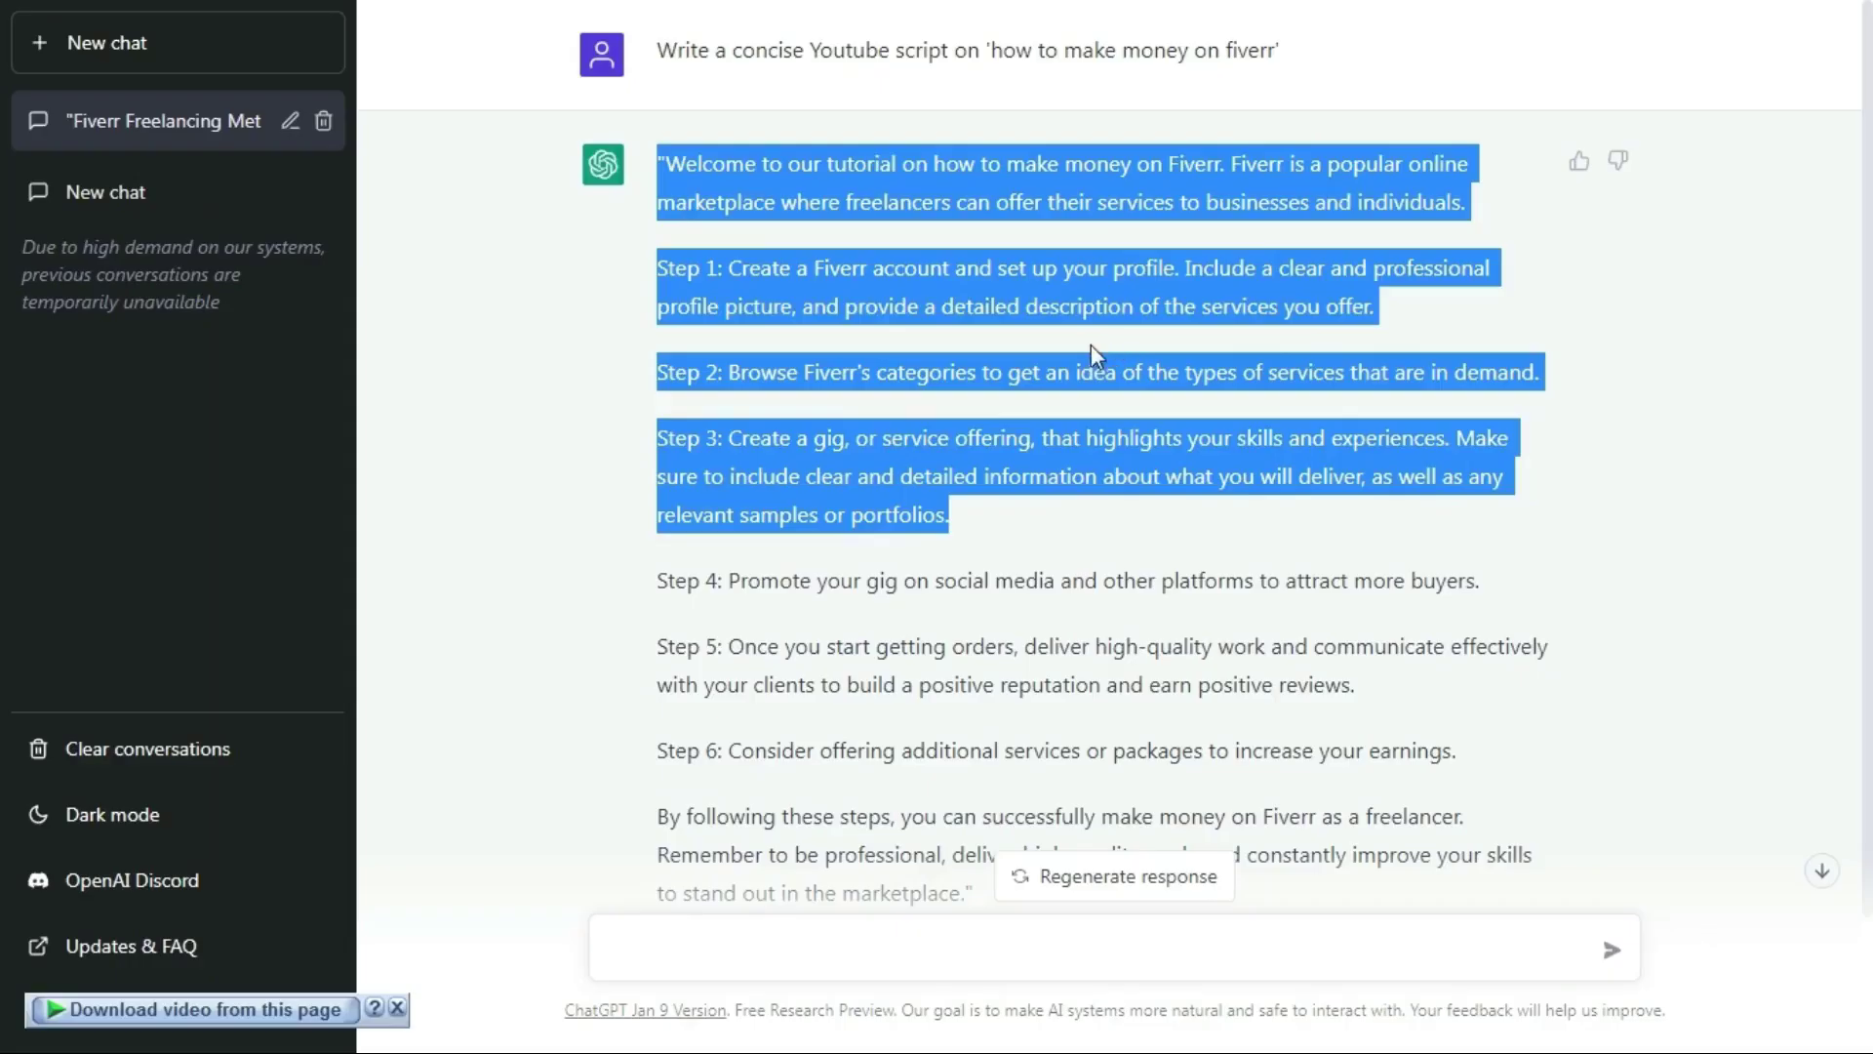
pyautogui.click(1093, 345)
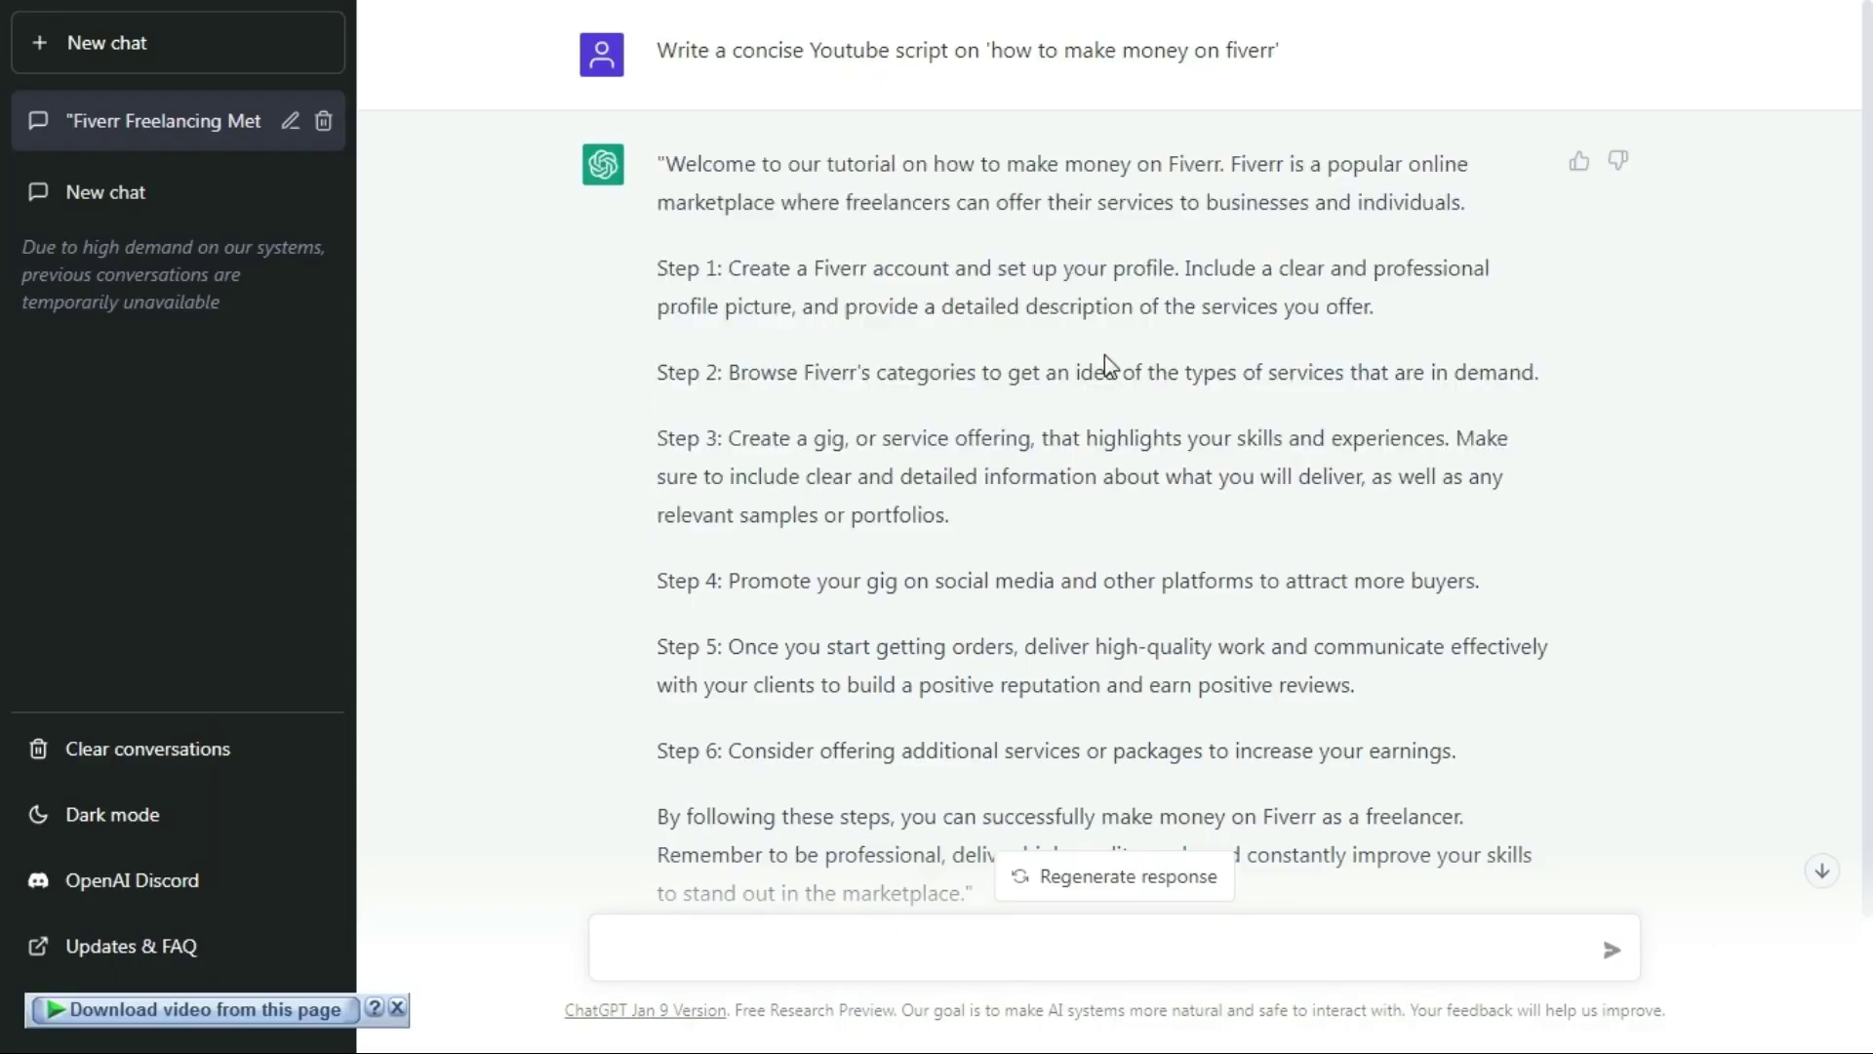
pyautogui.click(1128, 435)
pyautogui.hotkey('ctrl', 'Tab')
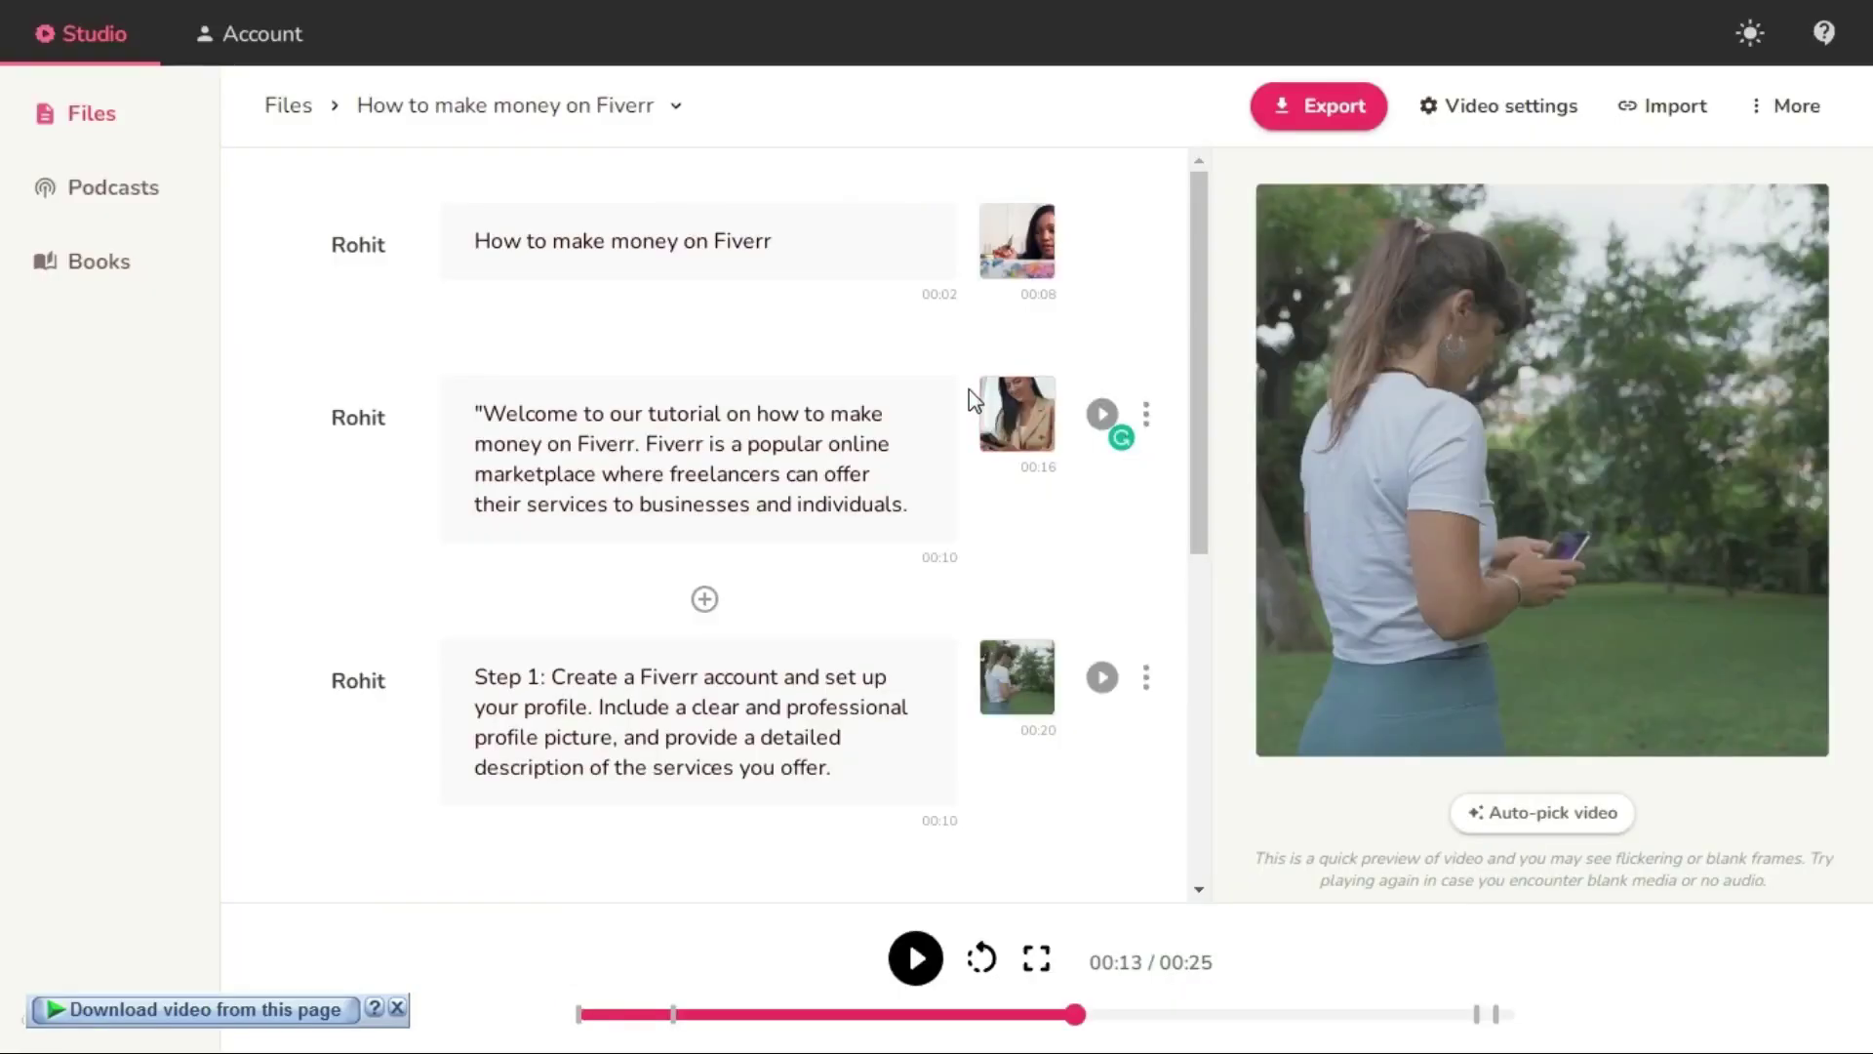